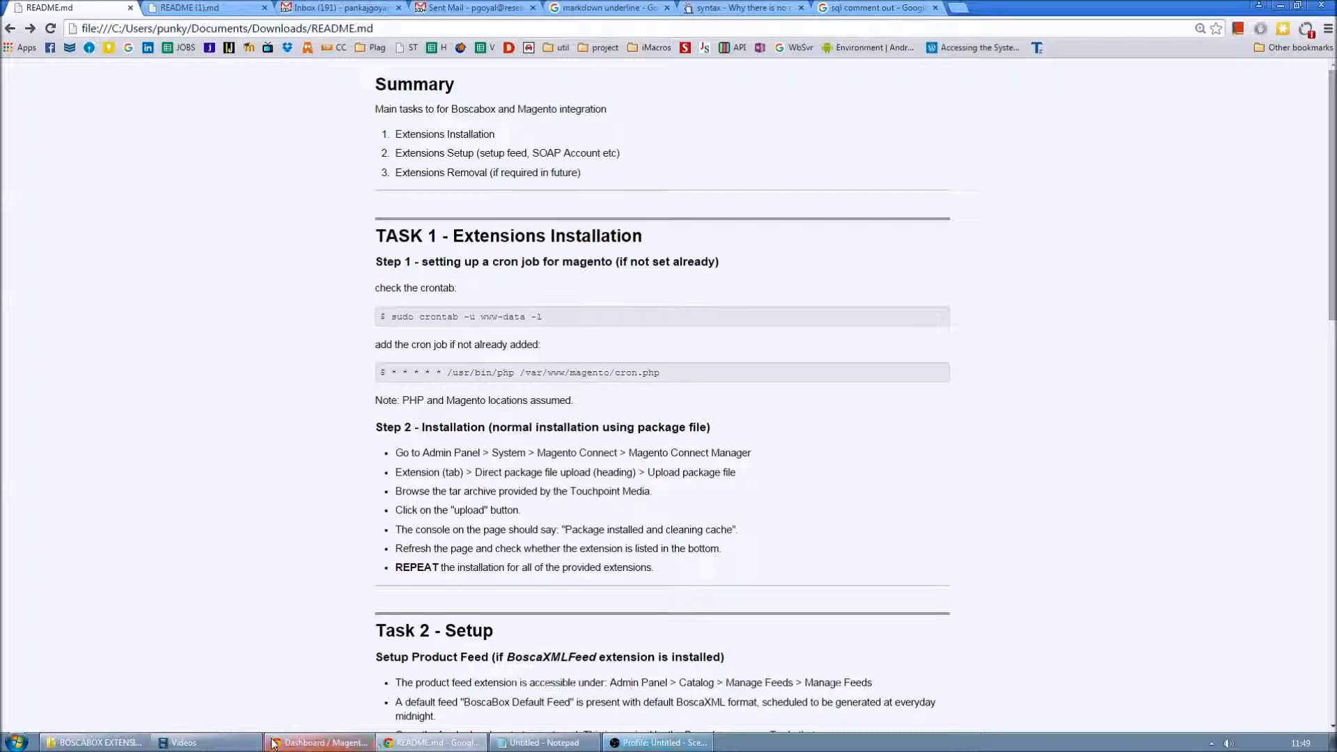
# - Select both Bosca extension package files in their folder, then return to the README
pyautogui.click(94, 742)
pyautogui.moveTo(1105, 524); pyautogui.dragTo(1025, 466)
pyautogui.click(1223, 333)
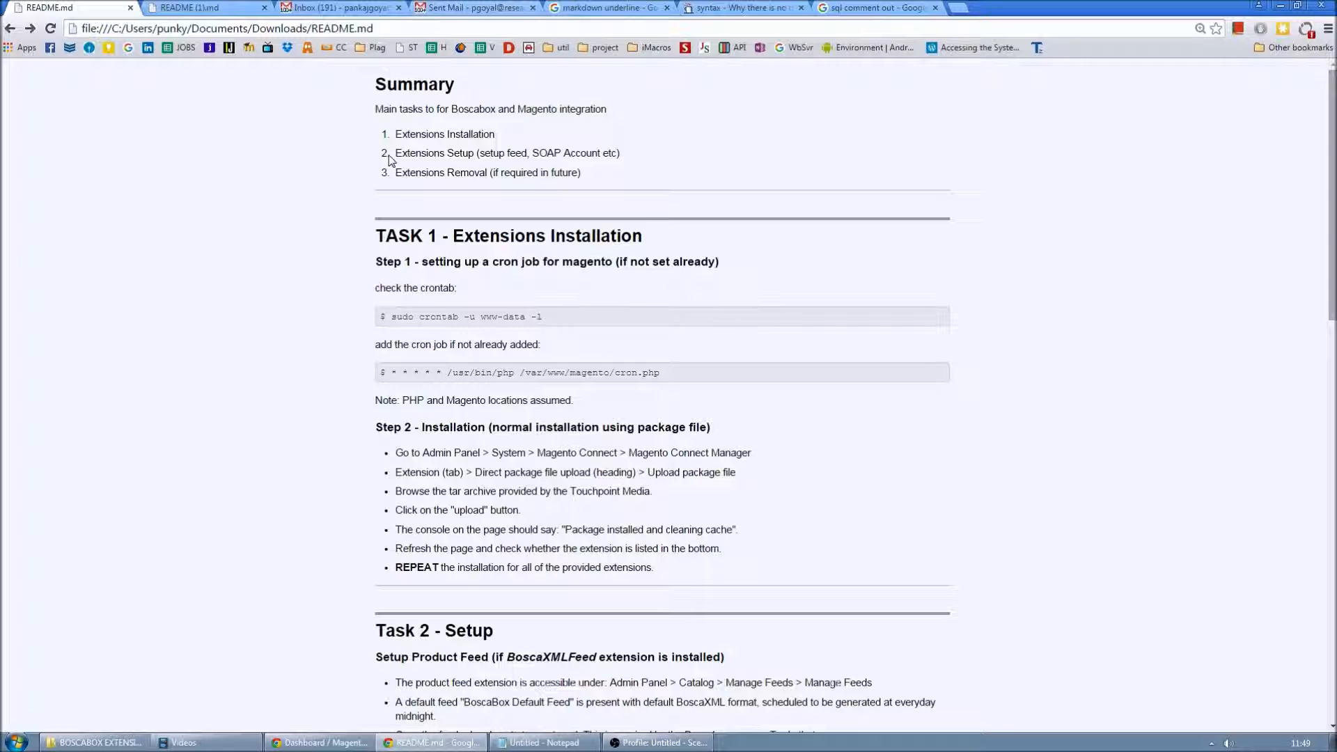
# - Highlight the README's Task 1 and Step 1 cron headings and the crontab check command
pyautogui.moveTo(387, 240); pyautogui.dragTo(638, 244)
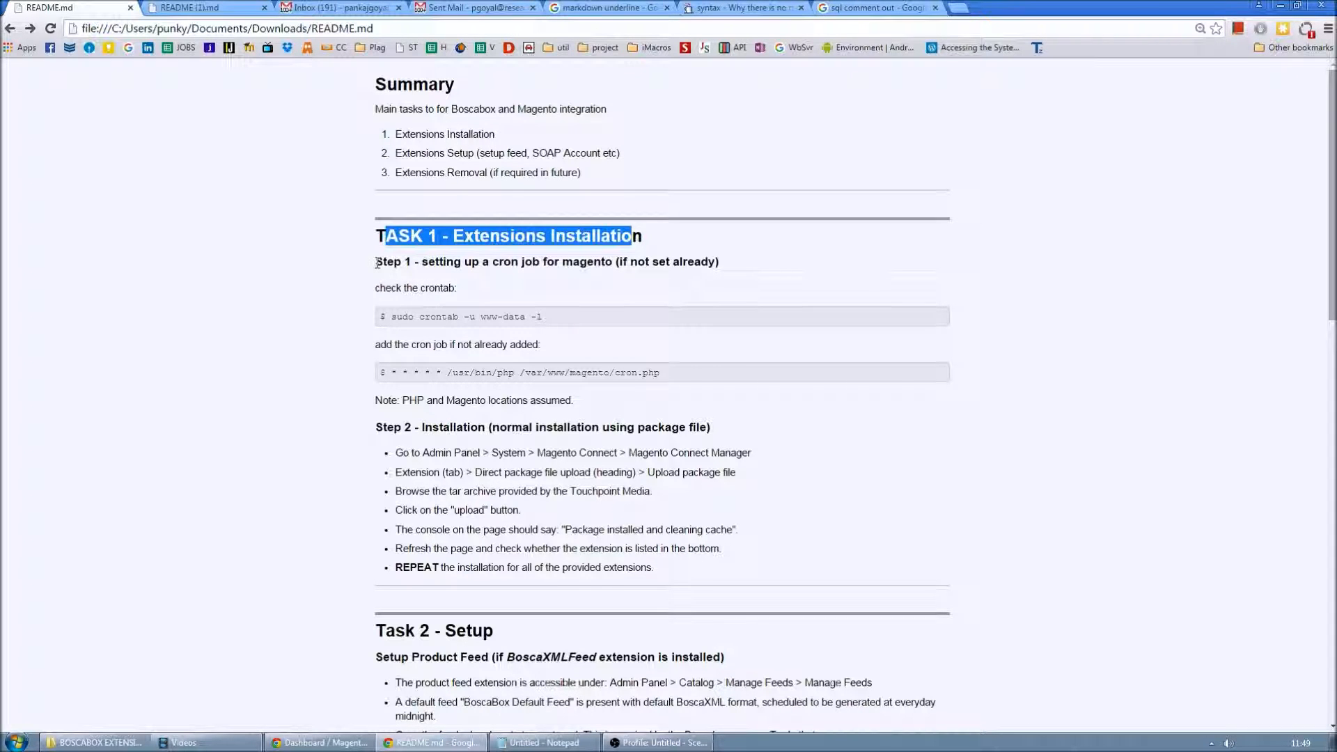
pyautogui.moveTo(376, 263); pyautogui.dragTo(725, 263)
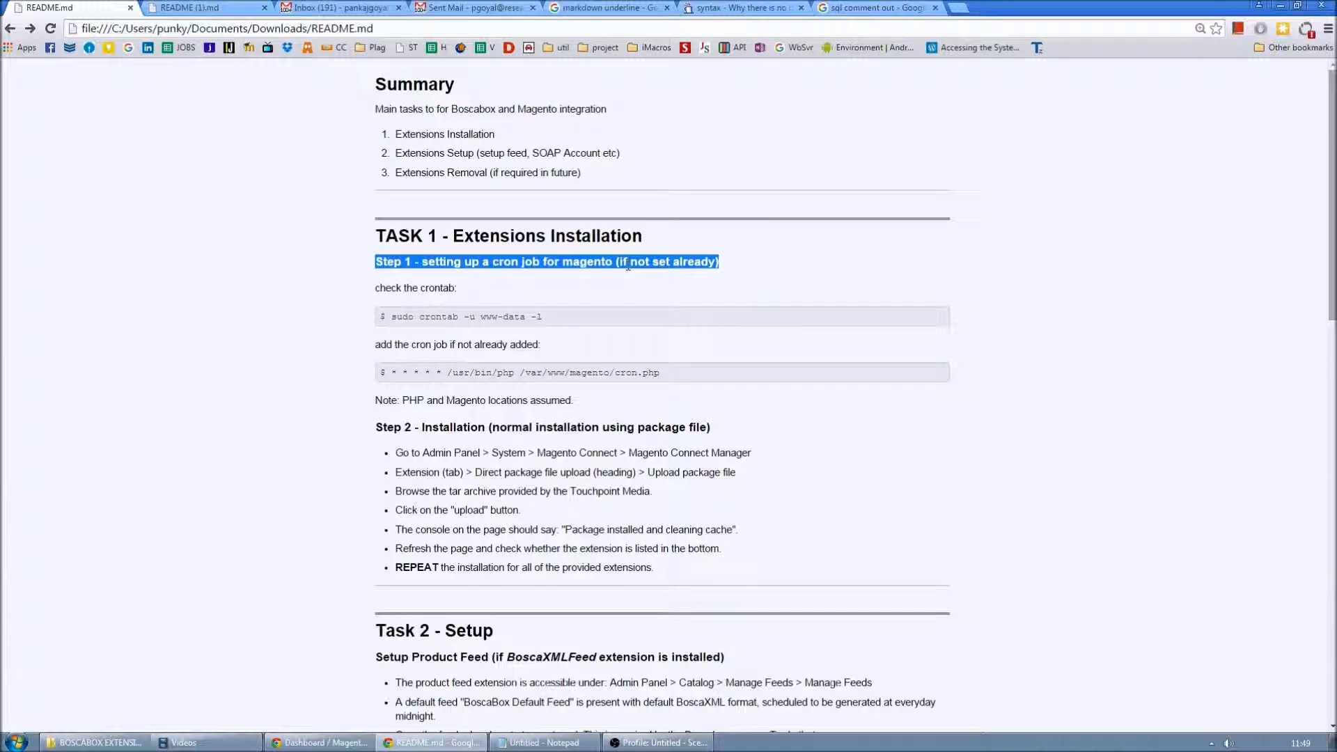
pyautogui.click(487, 265)
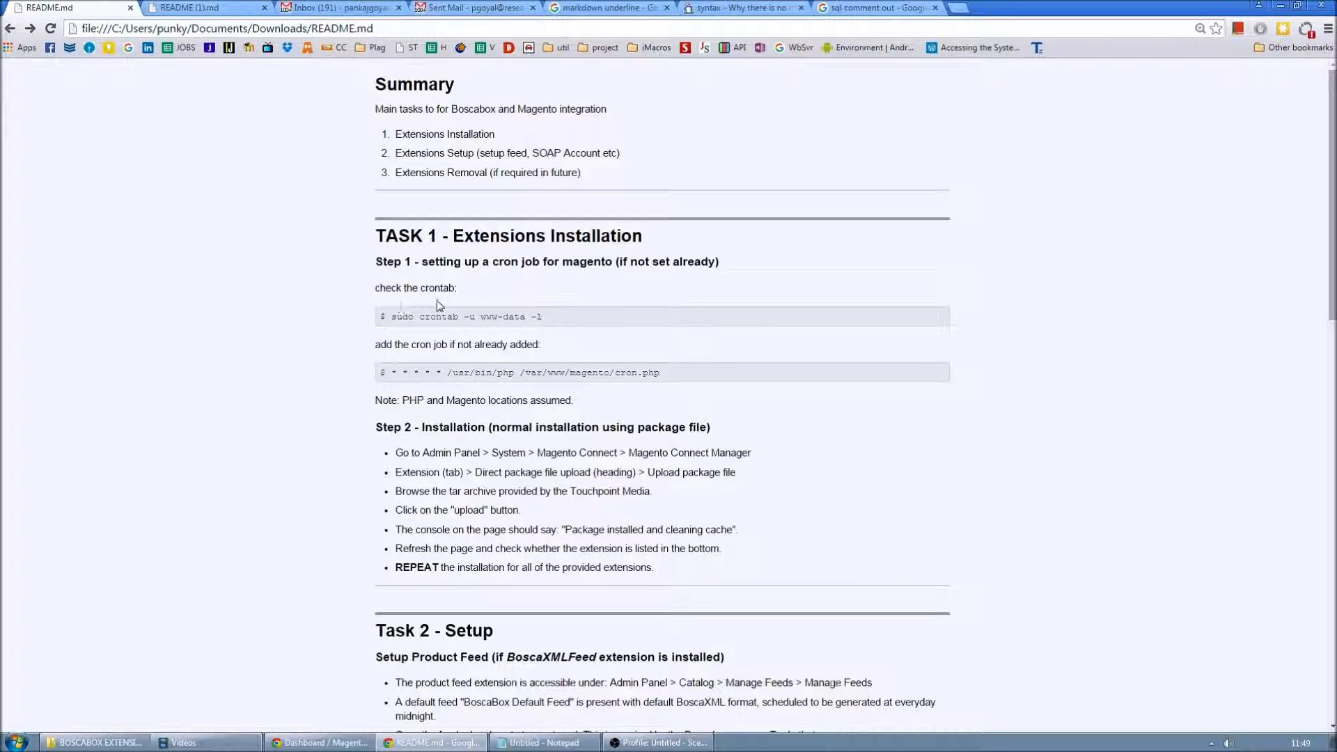
pyautogui.moveTo(550, 322); pyautogui.dragTo(383, 319)
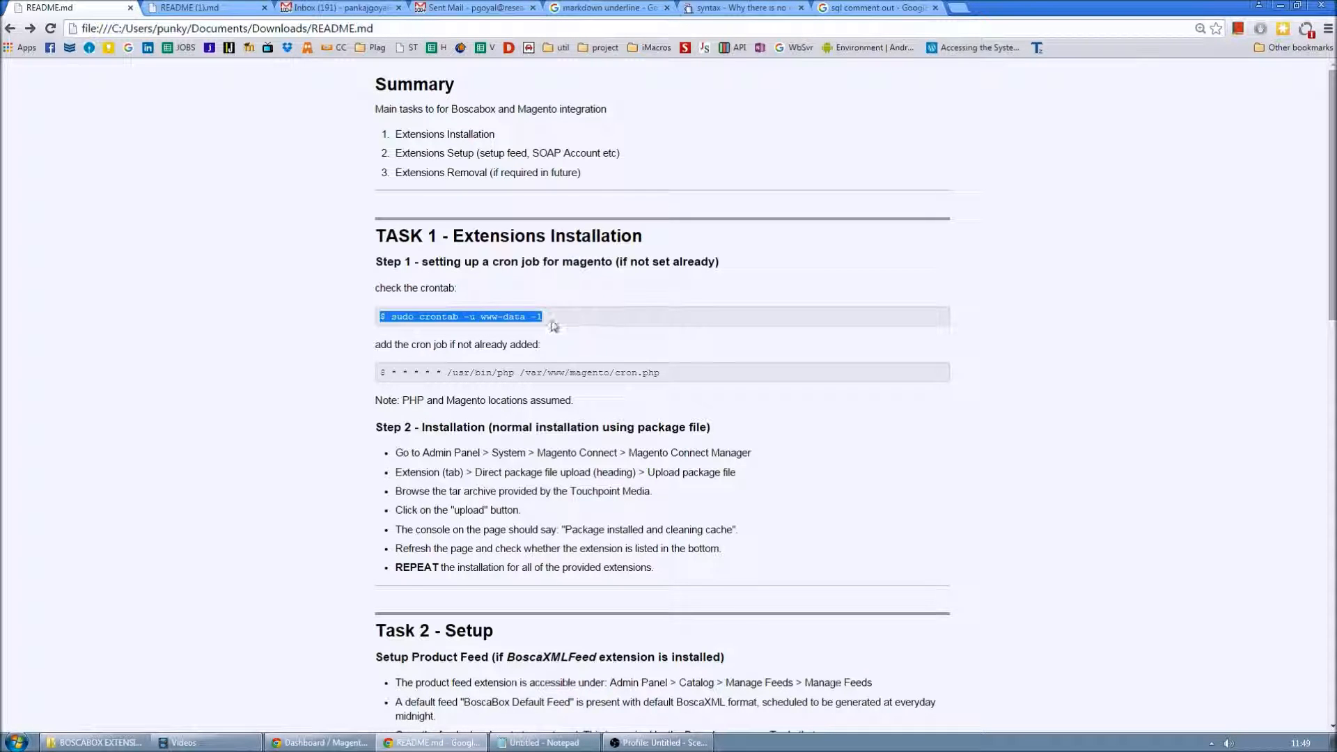
pyautogui.click(430, 322)
pyautogui.moveTo(392, 319); pyautogui.dragTo(552, 322)
pyautogui.click(482, 370)
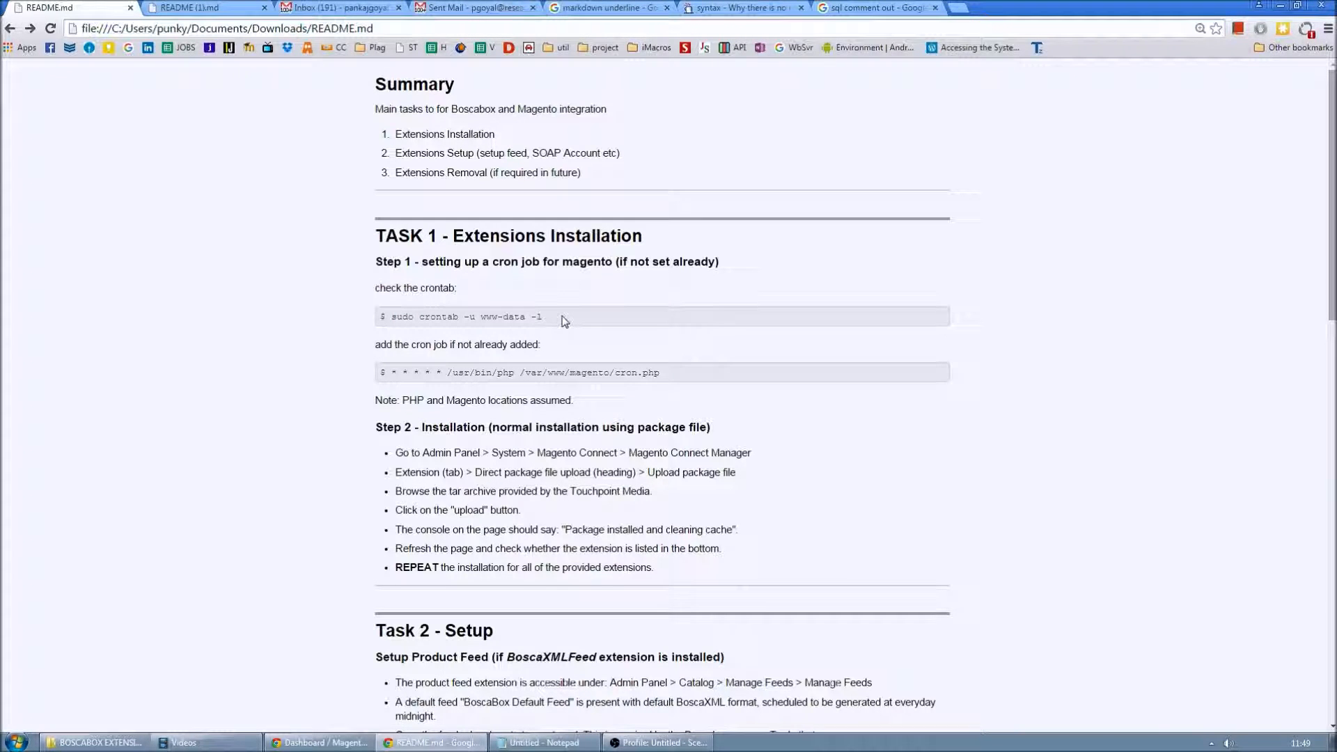
# - Highlight the cron.php line and Step 2 heading, placing the README on the right beside Magento
pyautogui.moveTo(673, 376); pyautogui.dragTo(379, 373)
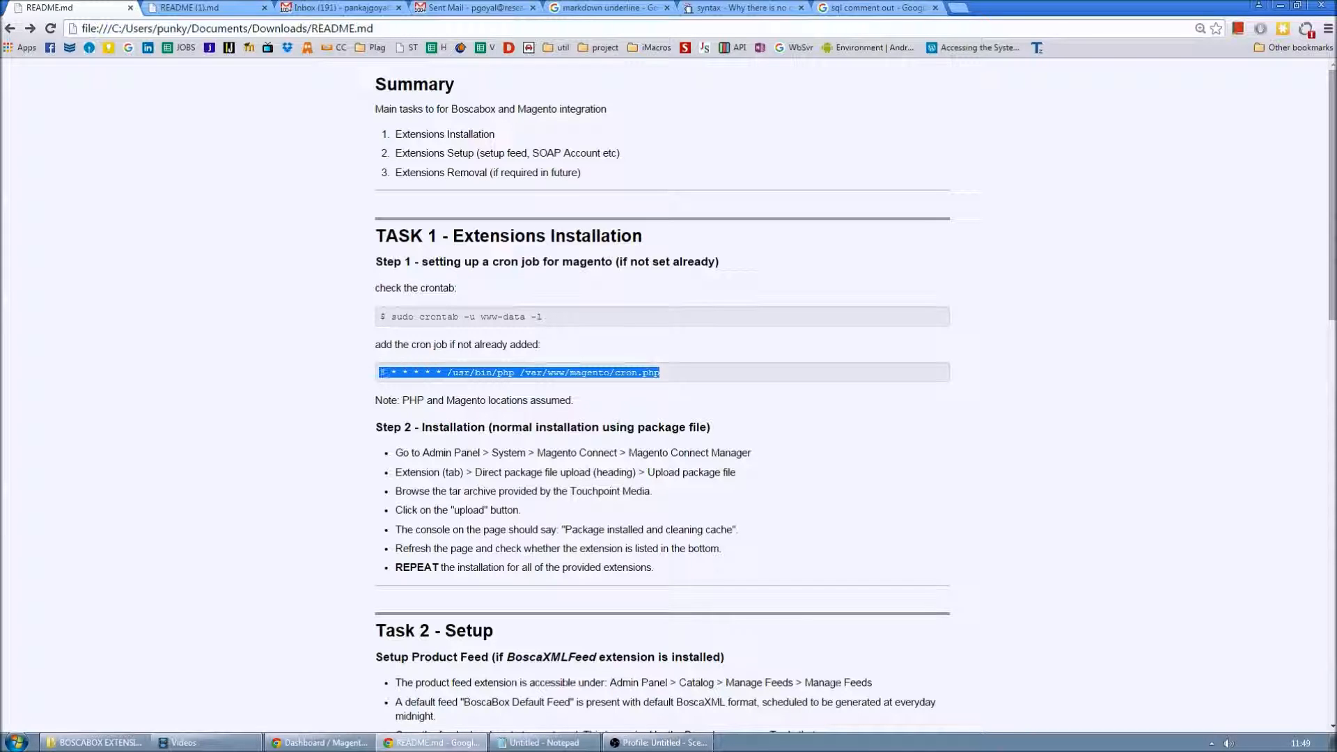
pyautogui.click(698, 376)
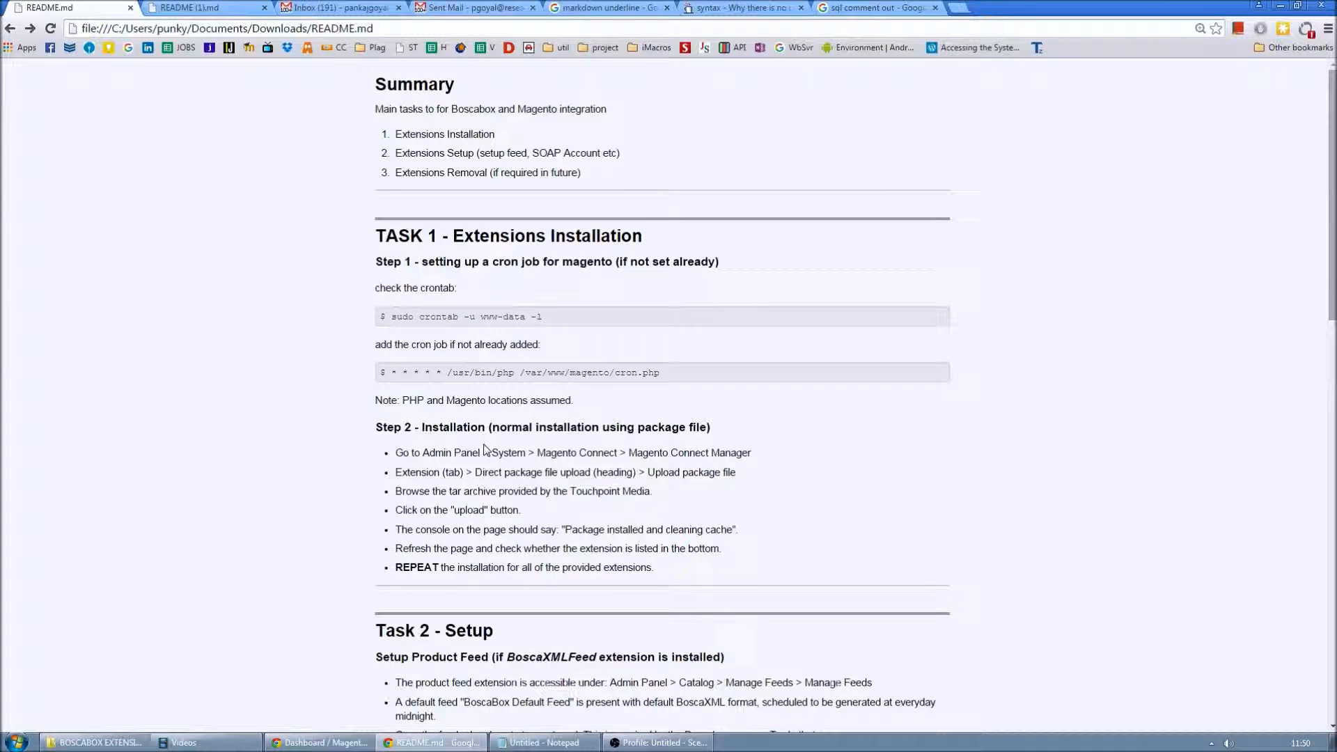
pyautogui.moveTo(420, 427); pyautogui.dragTo(704, 428)
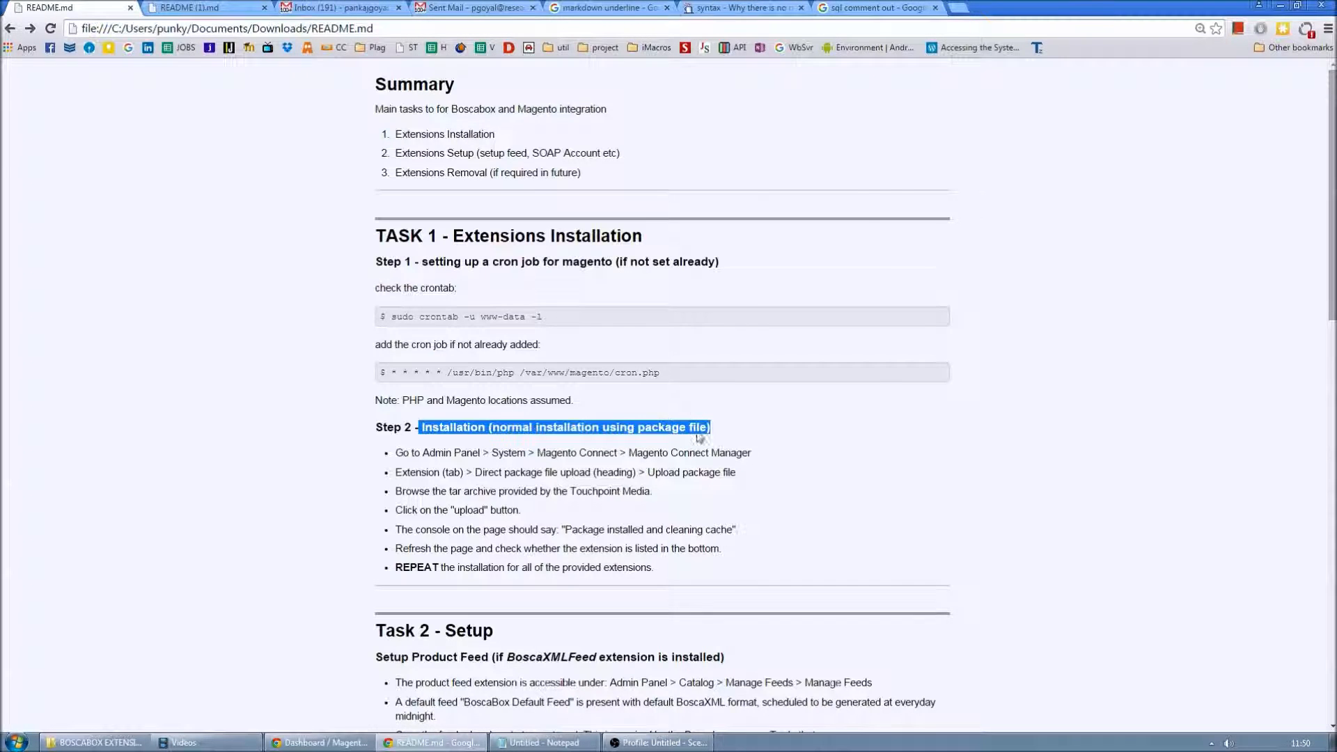
pyautogui.click(1297, 6)
pyautogui.click(444, 521)
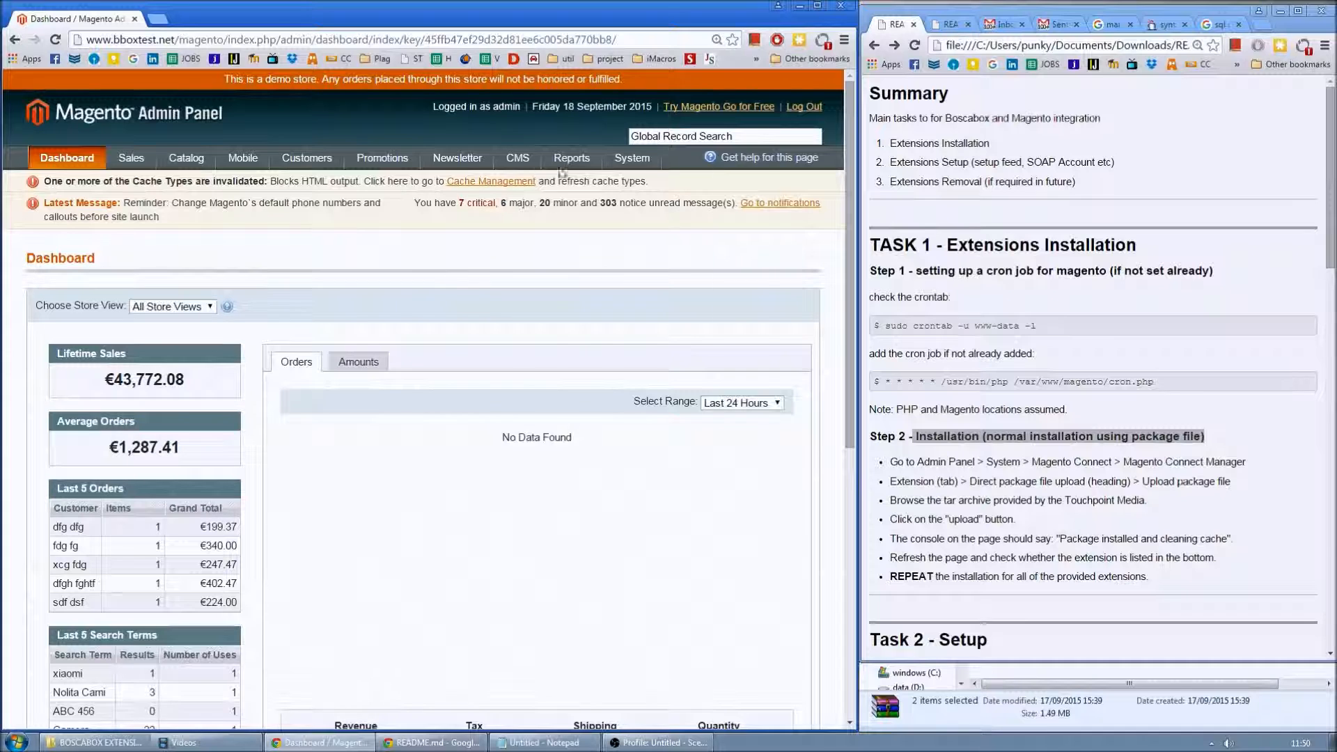
# - In Magento Connect Manager, upload BoscaPay-1.0.0.7.tgz and confirm it installed
pyautogui.moveTo(633, 159)
pyautogui.moveTo(658, 402)
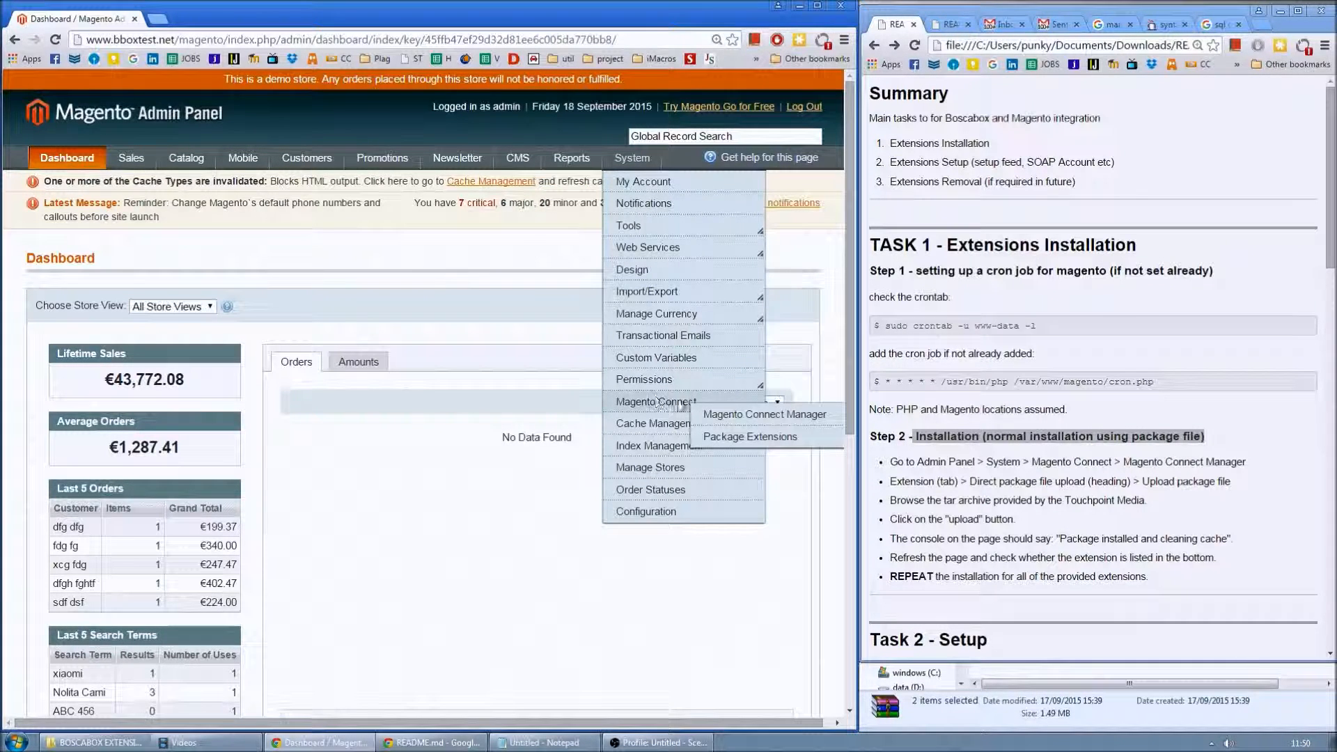
pyautogui.click(732, 414)
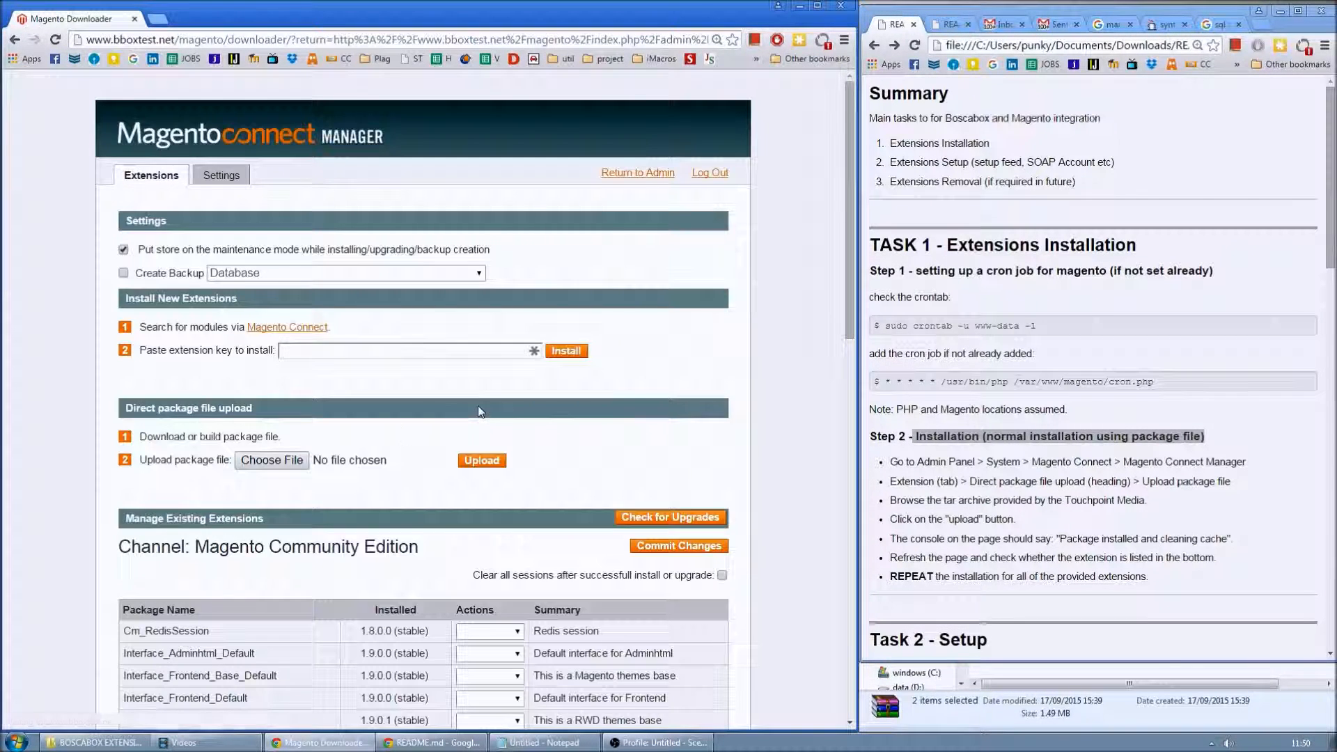
pyautogui.click(299, 459)
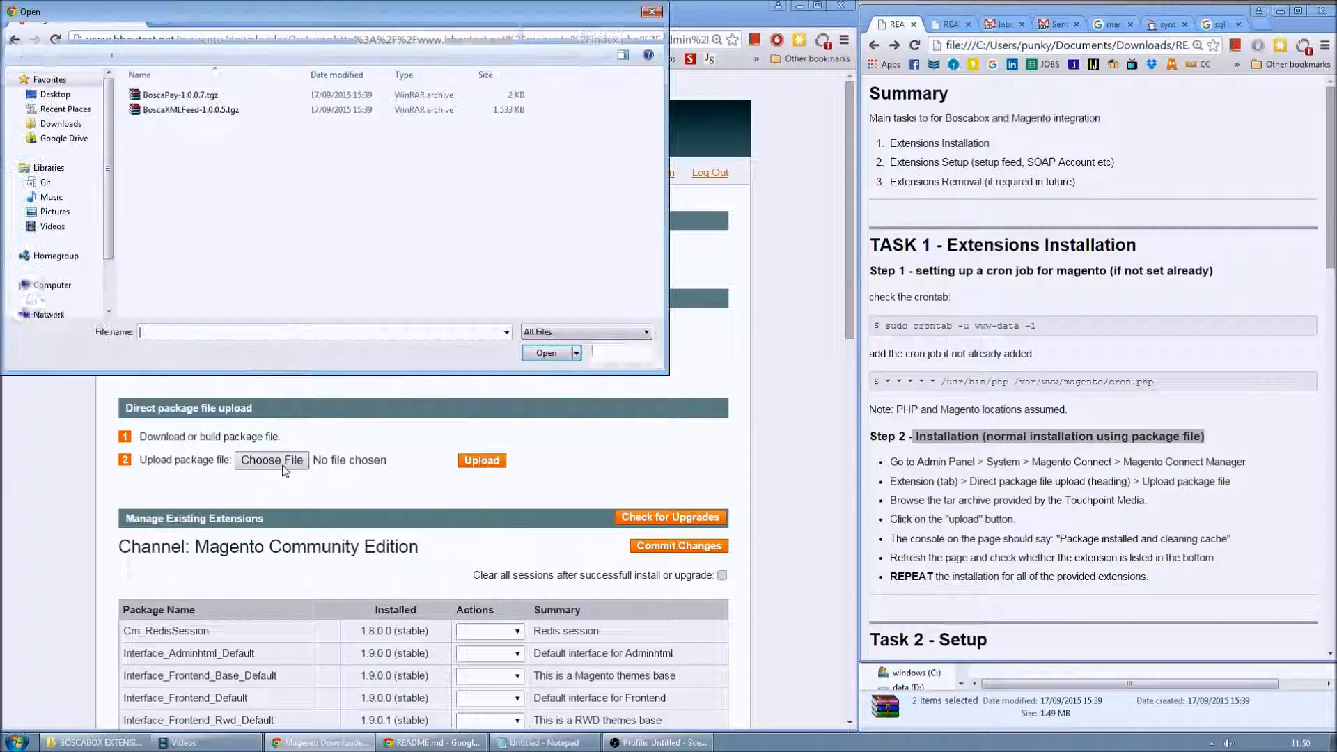
pyautogui.click(183, 95)
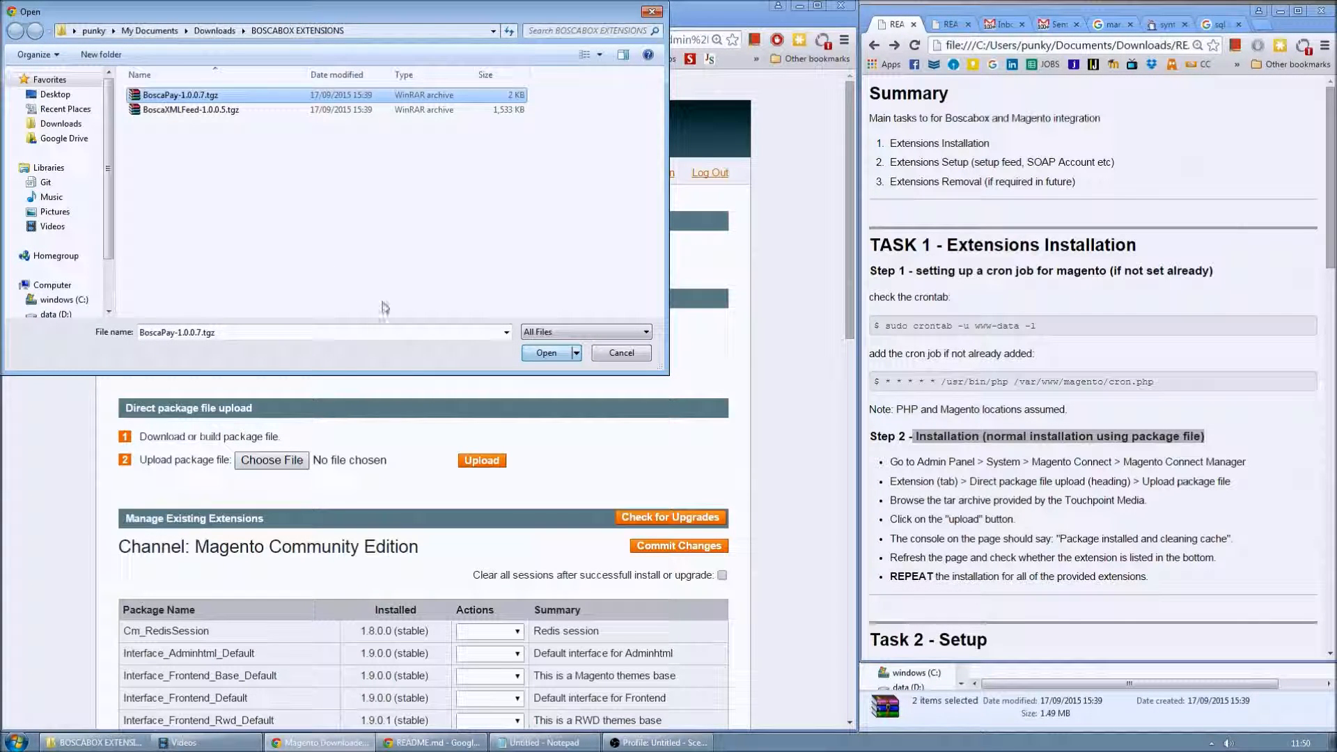
pyautogui.click(204, 145)
pyautogui.click(176, 110)
pyautogui.click(547, 353)
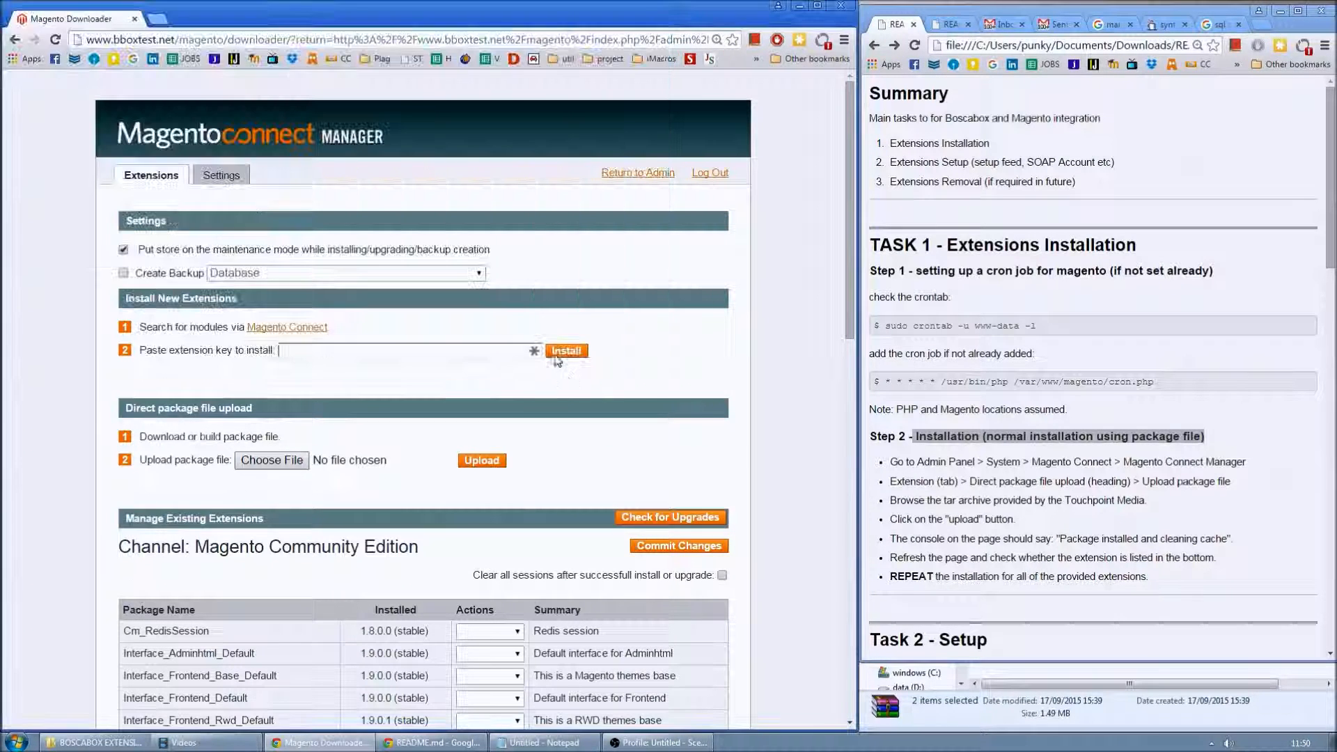
pyautogui.click(481, 460)
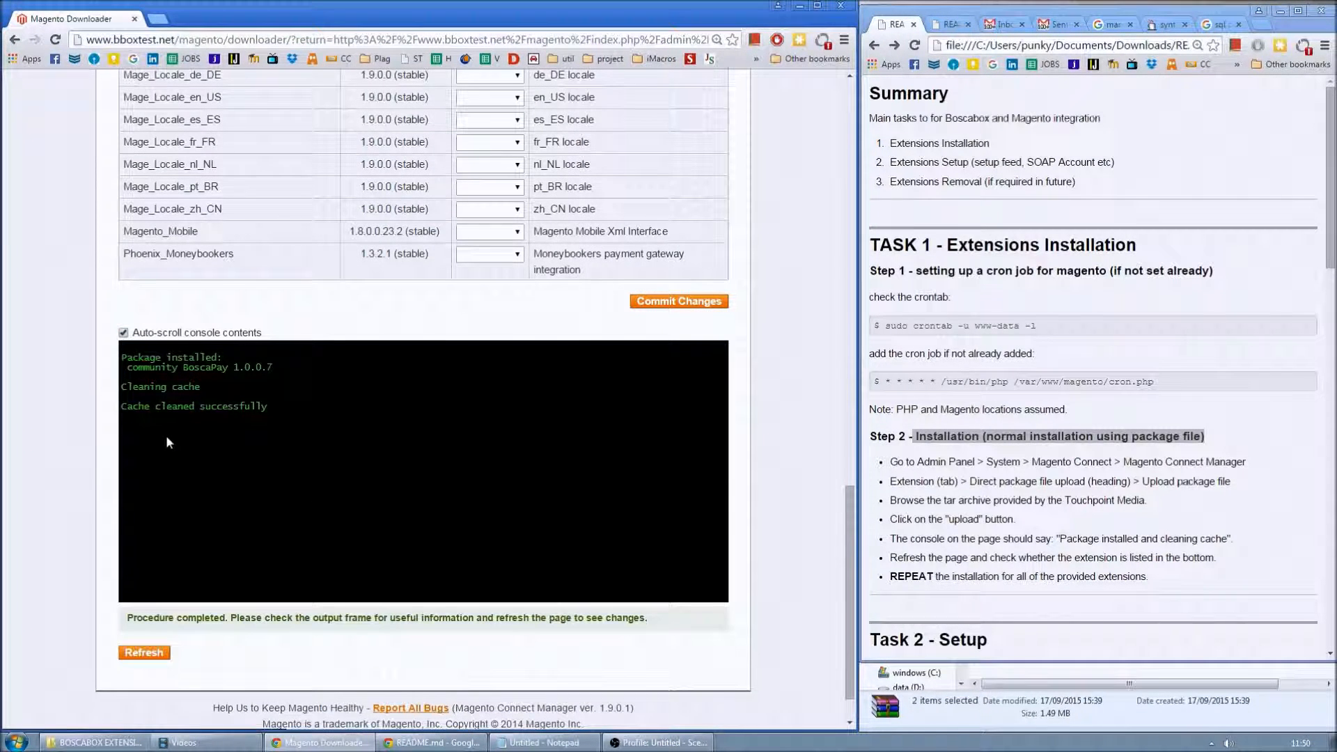
pyautogui.moveTo(145, 358); pyautogui.dragTo(219, 362)
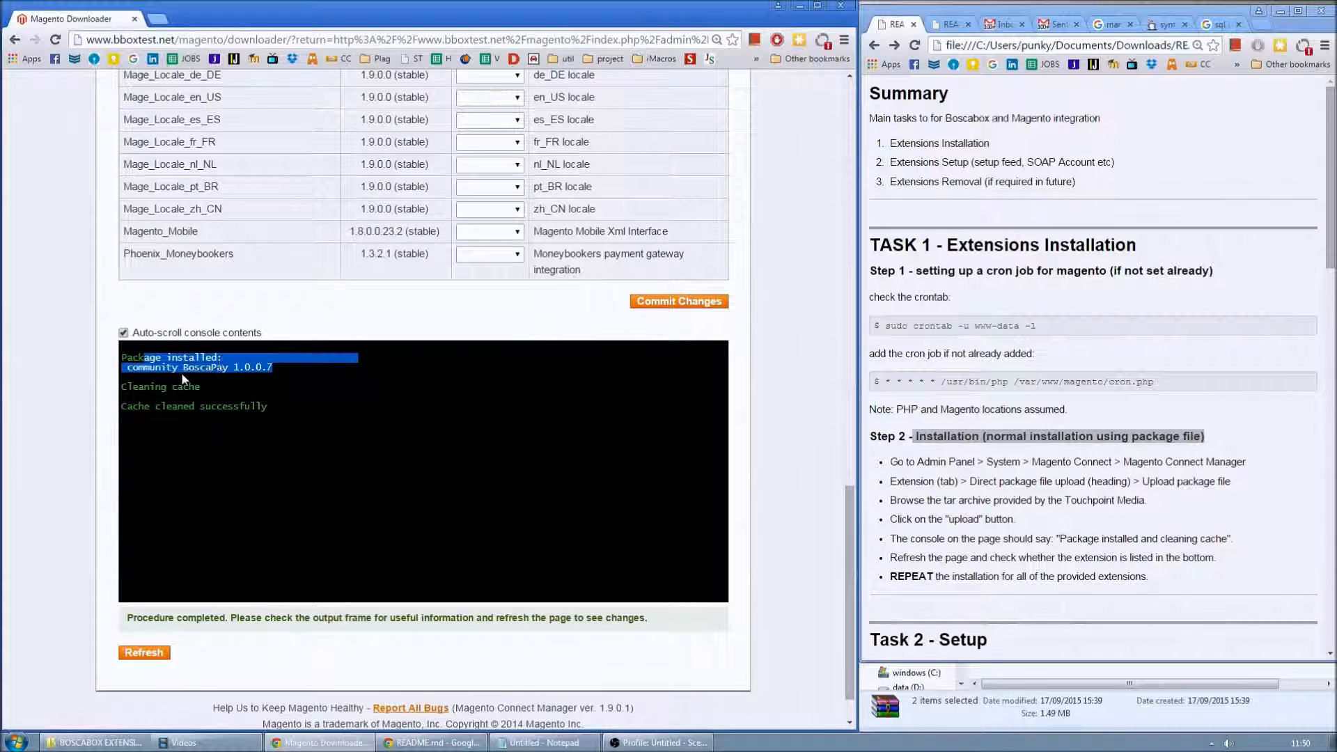
pyautogui.click(196, 406)
pyautogui.click(144, 653)
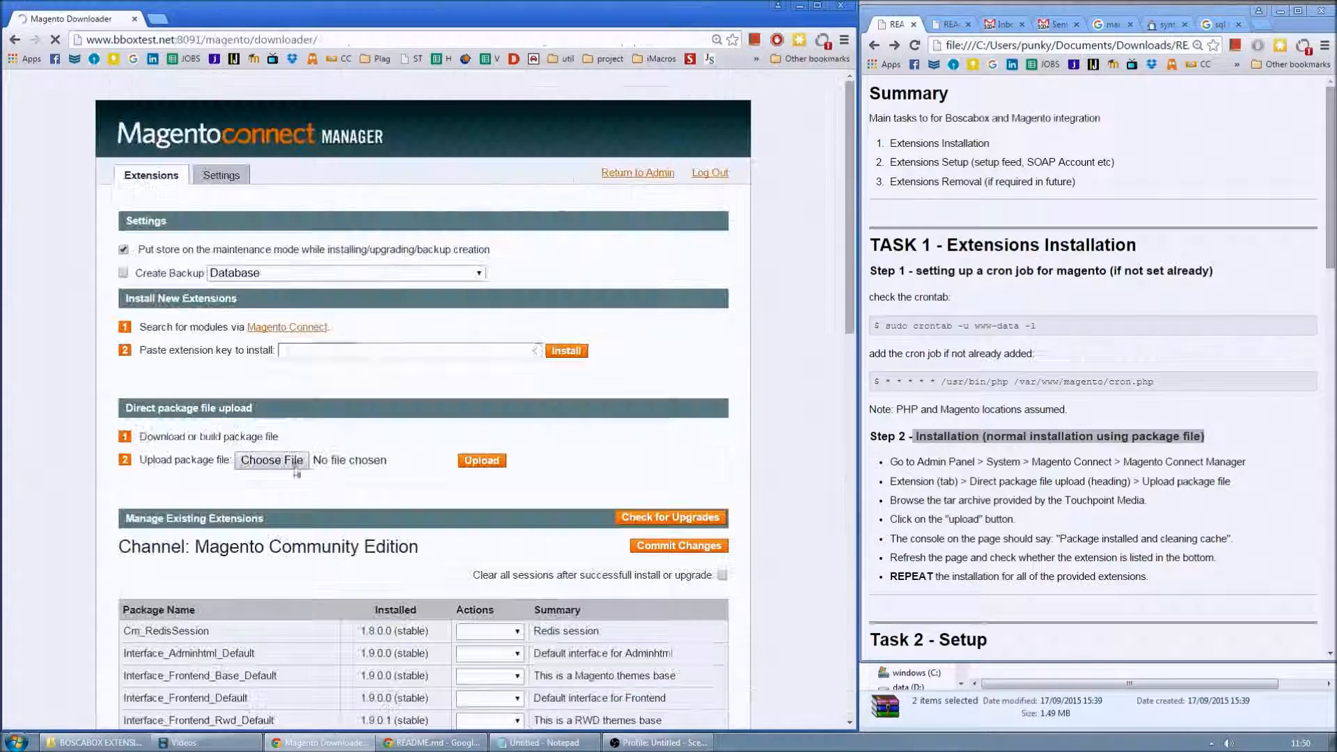
# - Upload BoscaXMLFeed-1.0.0.5.tgz and check its install output
pyautogui.click(273, 431)
pyautogui.doubleClick(203, 110)
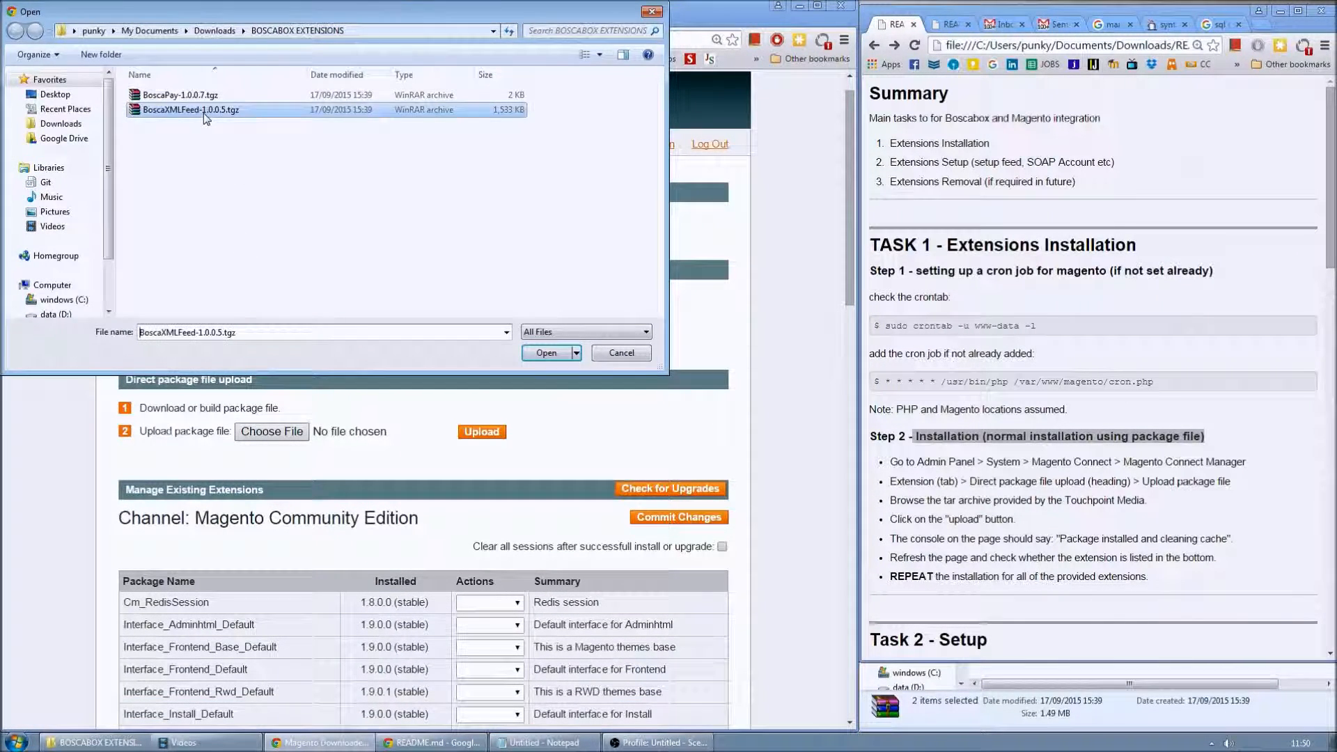
pyautogui.click(487, 433)
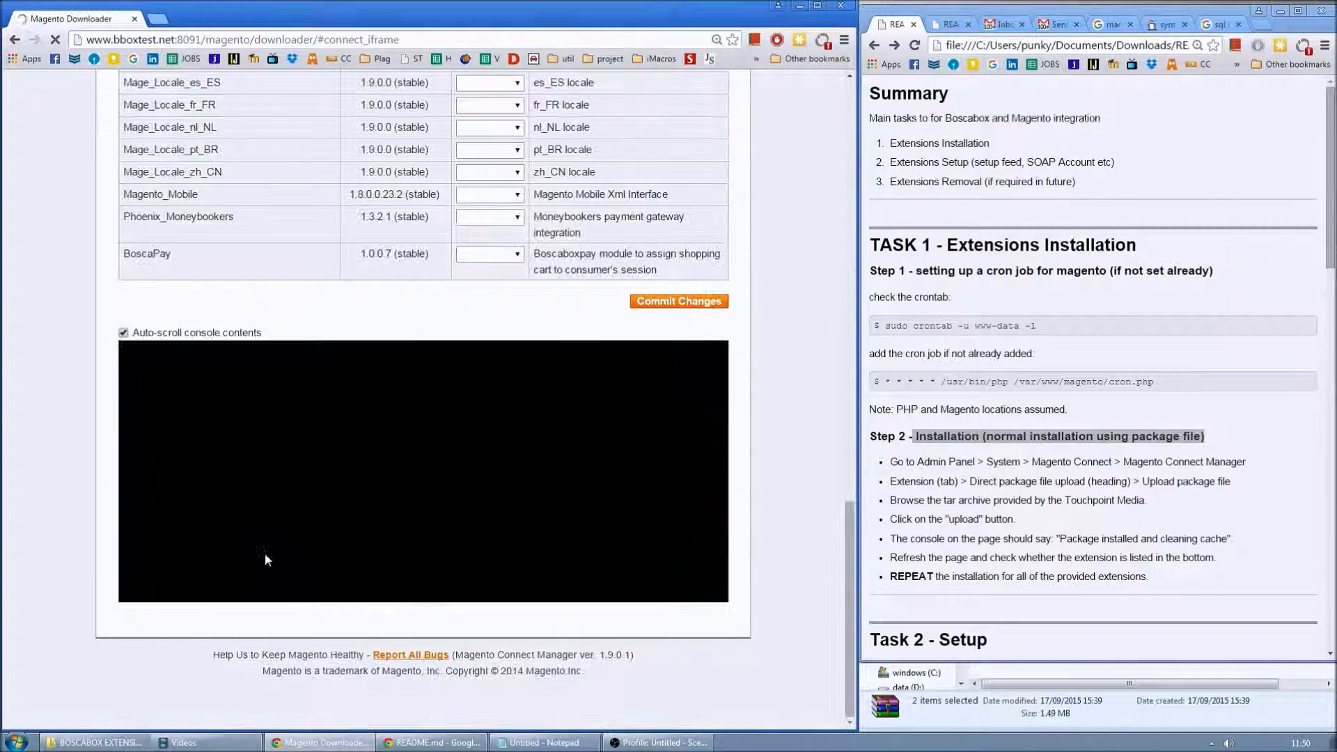
pyautogui.moveTo(168, 367); pyautogui.dragTo(250, 367)
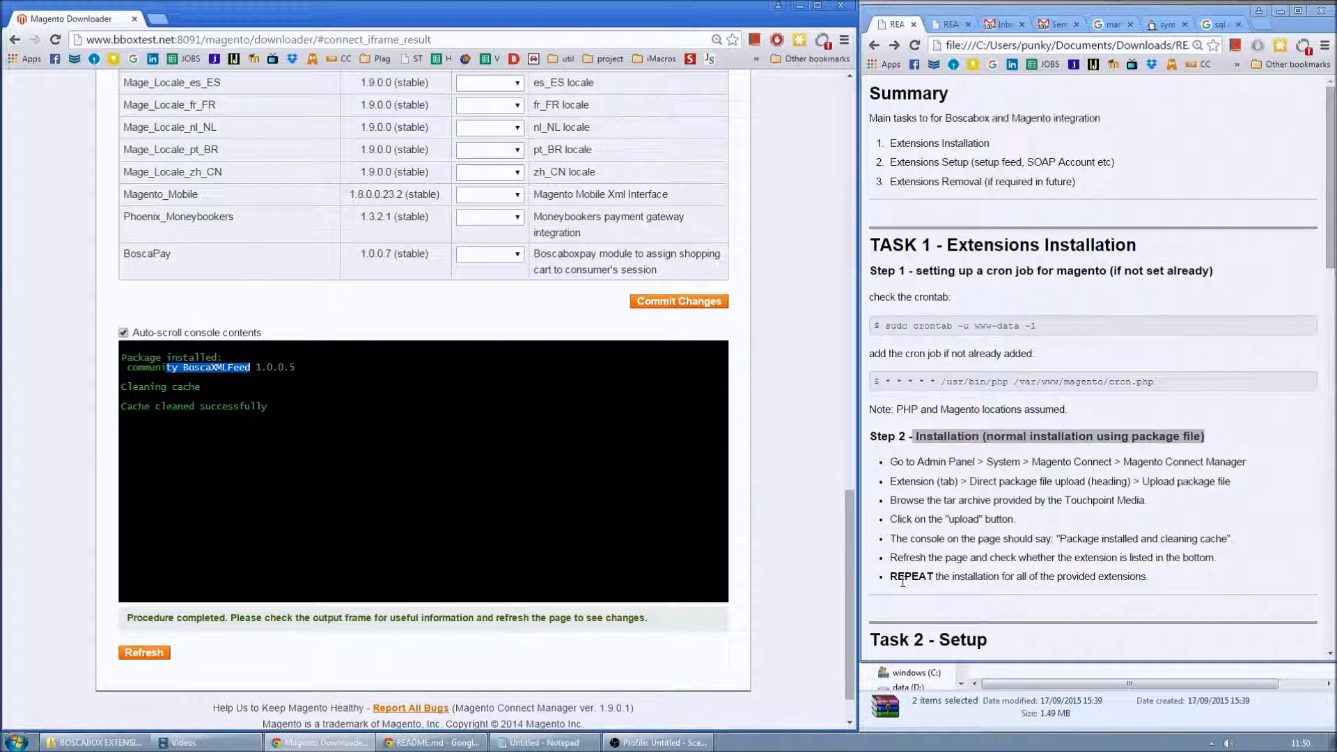
pyautogui.moveTo(907, 436); pyautogui.dragTo(1021, 558)
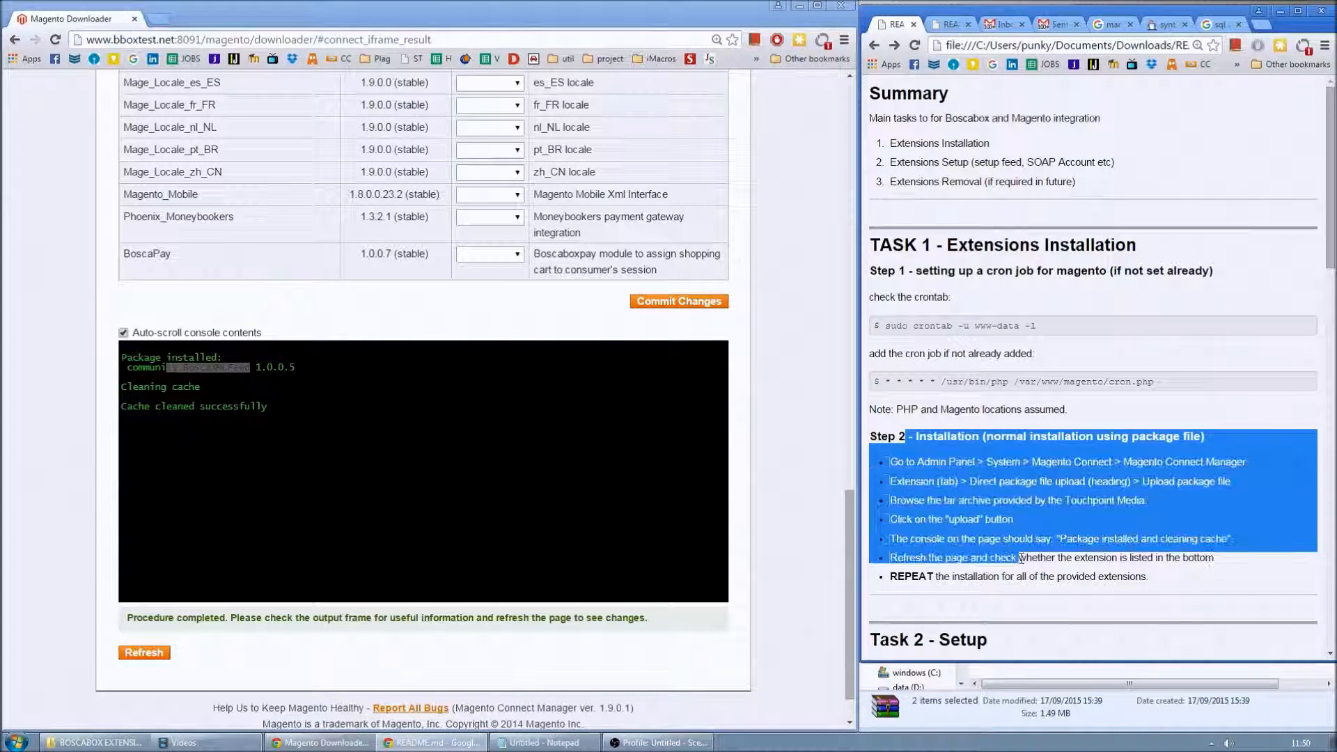
# - Read the README's Task 2 - Setup heading and its product feed setup condition
pyautogui.scroll(-5, 1016, 554)
pyautogui.moveTo(879, 291); pyautogui.dragTo(979, 292)
pyautogui.moveTo(847, 564); pyautogui.dragTo(847, 175)
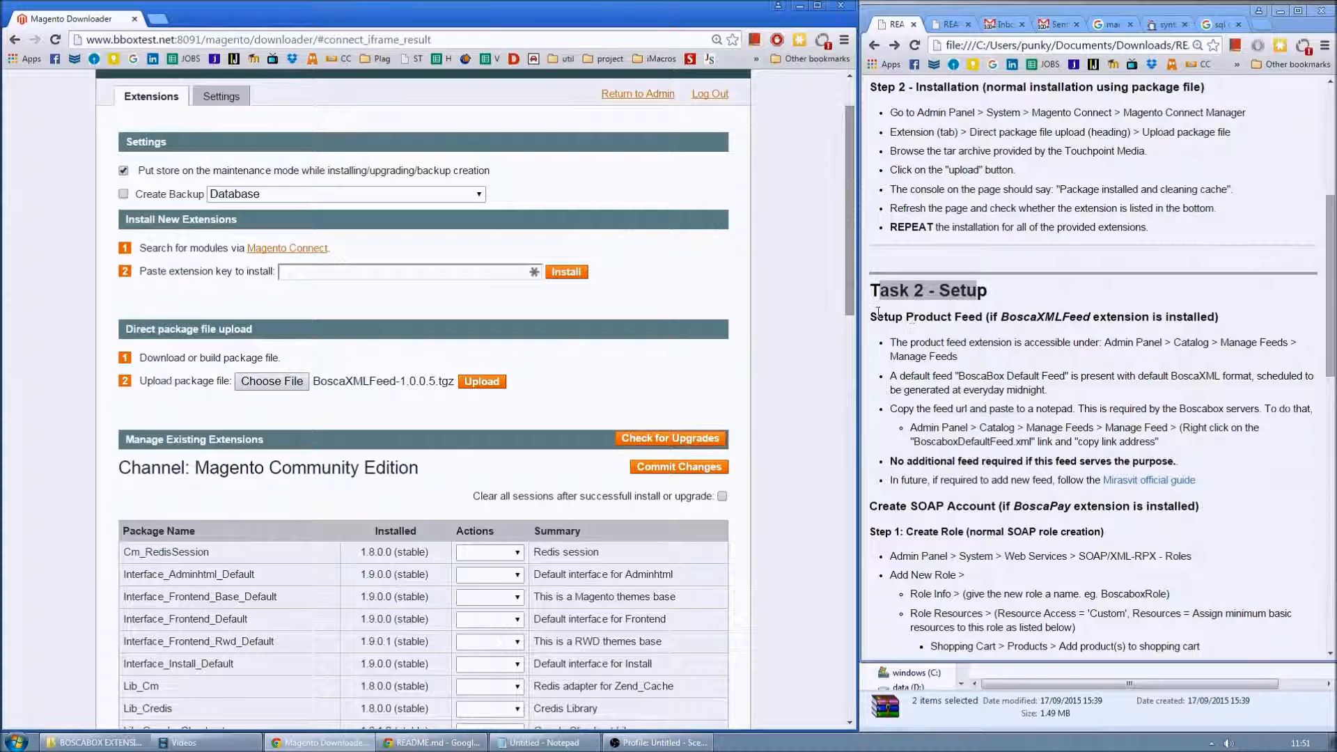
pyautogui.moveTo(871, 317); pyautogui.dragTo(1206, 318)
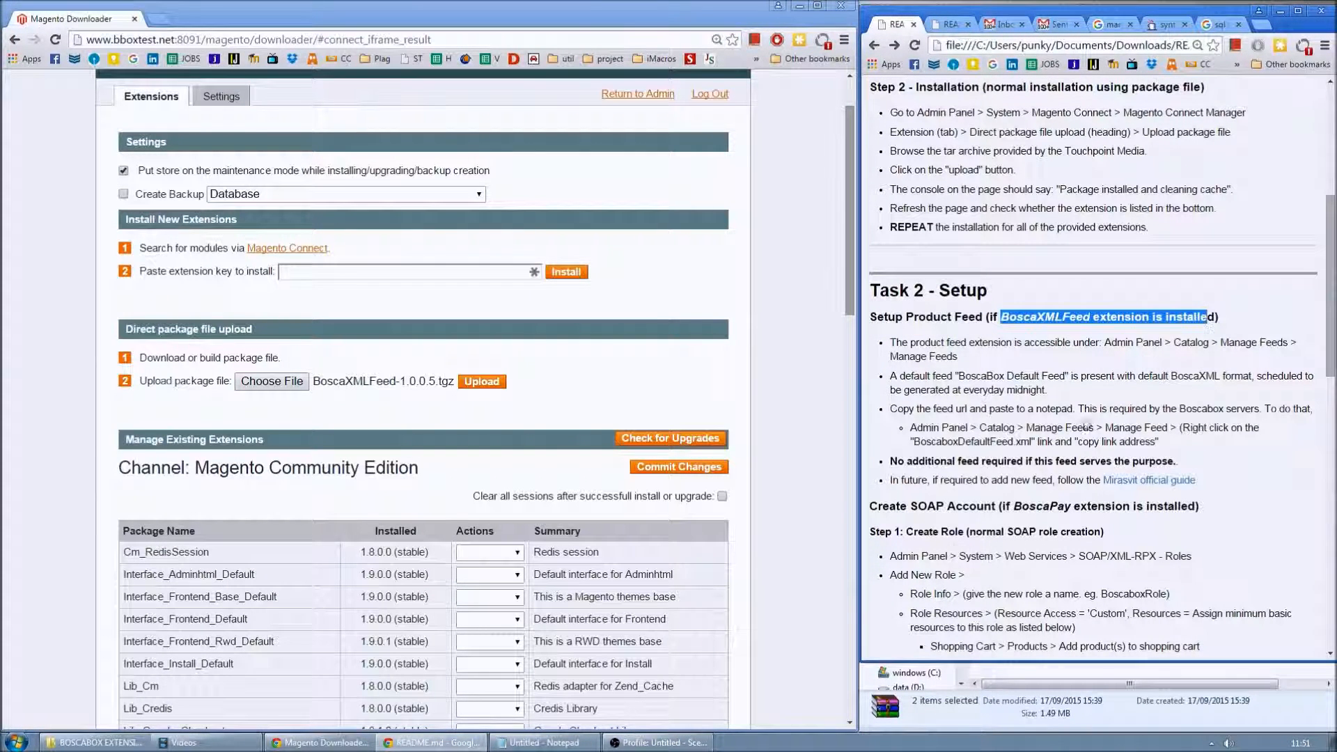
# - Reload Connect Manager, confirm BoscaPay and BoscaXMLFeed in the package list, and return to Admin
pyautogui.click(101, 519)
pyautogui.scroll(-2, 100, 518)
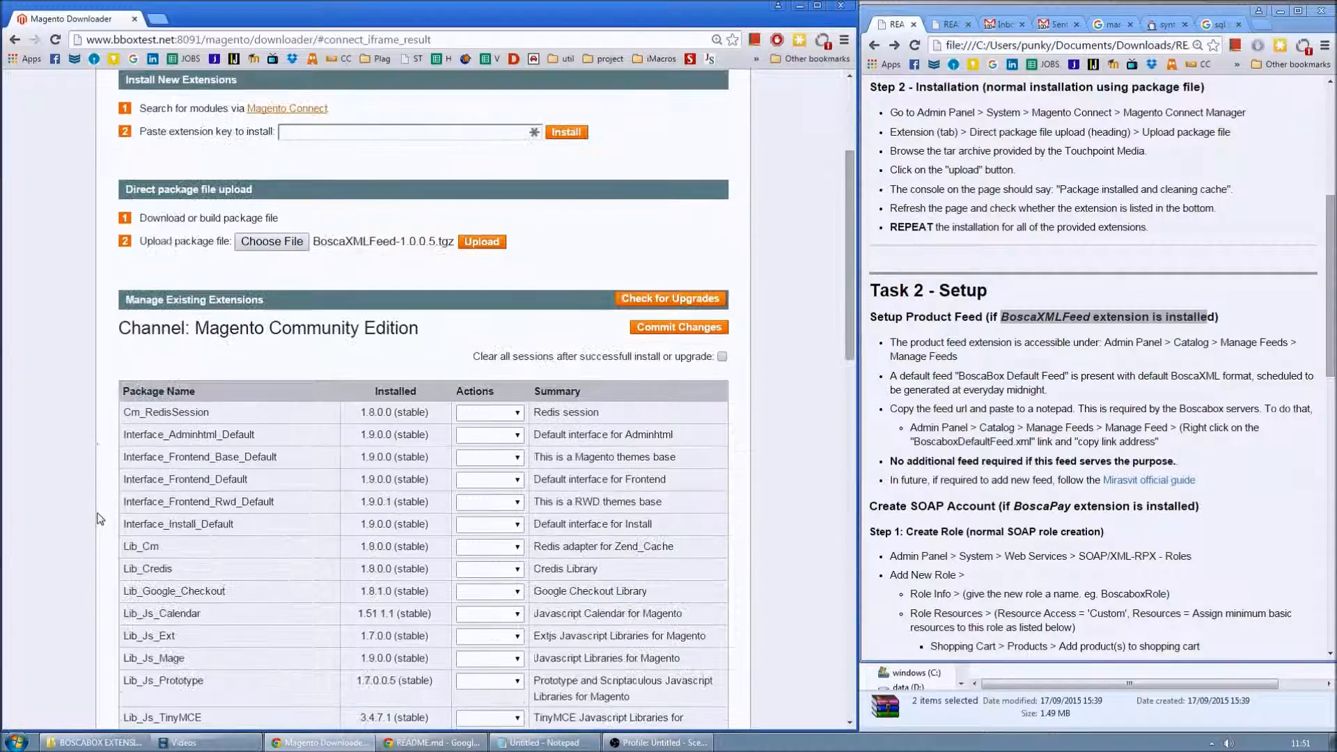
pyautogui.press('F5')
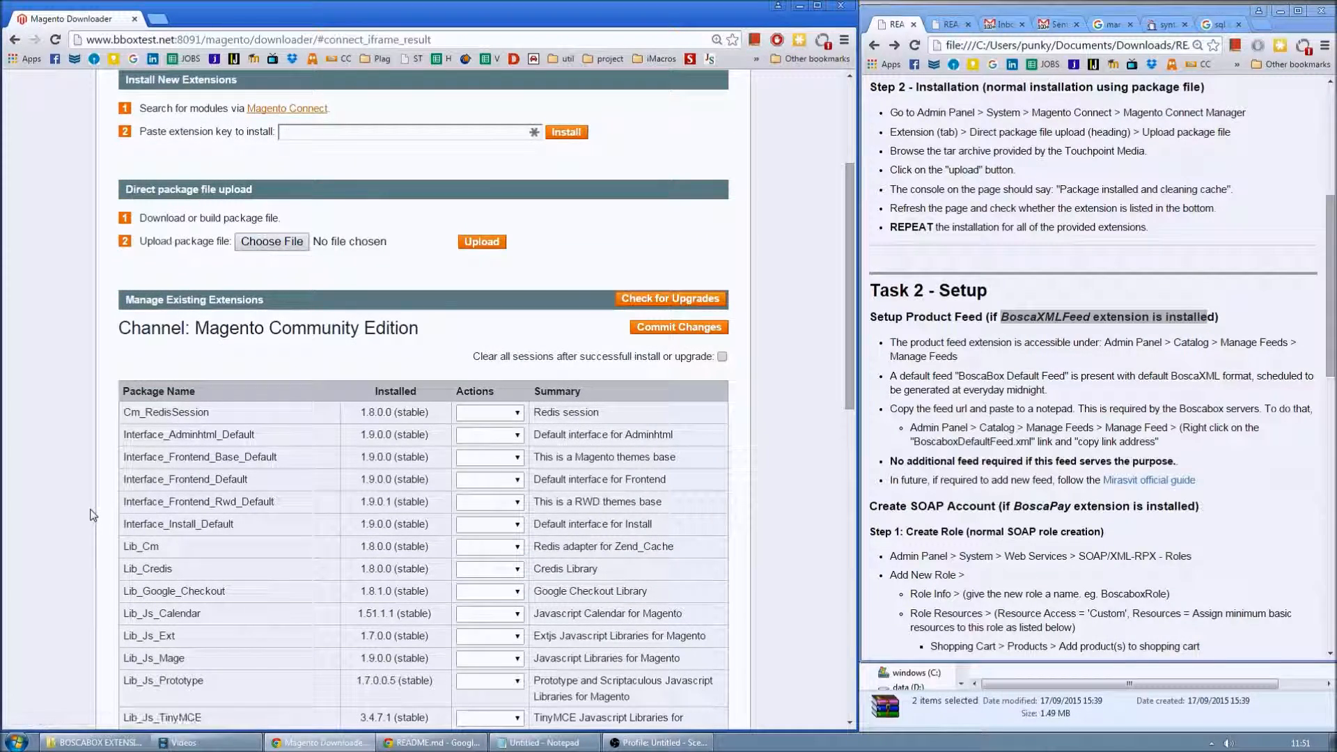
pyautogui.scroll(-15, 93, 516)
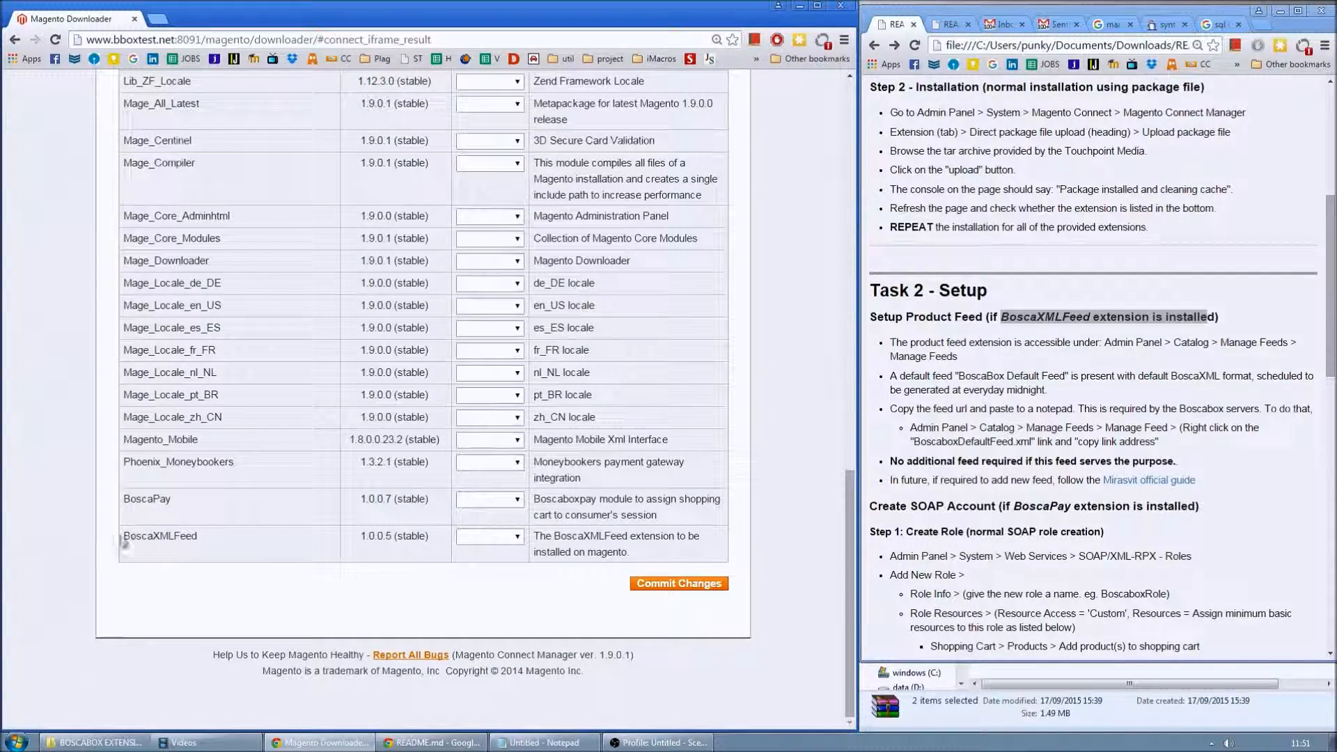
pyautogui.moveTo(124, 541); pyautogui.dragTo(232, 536)
pyautogui.doubleClick(138, 498)
pyautogui.moveTo(145, 536); pyautogui.dragTo(200, 544)
pyautogui.click(119, 583)
pyautogui.moveTo(851, 642); pyautogui.dragTo(850, 237)
pyautogui.click(638, 174)
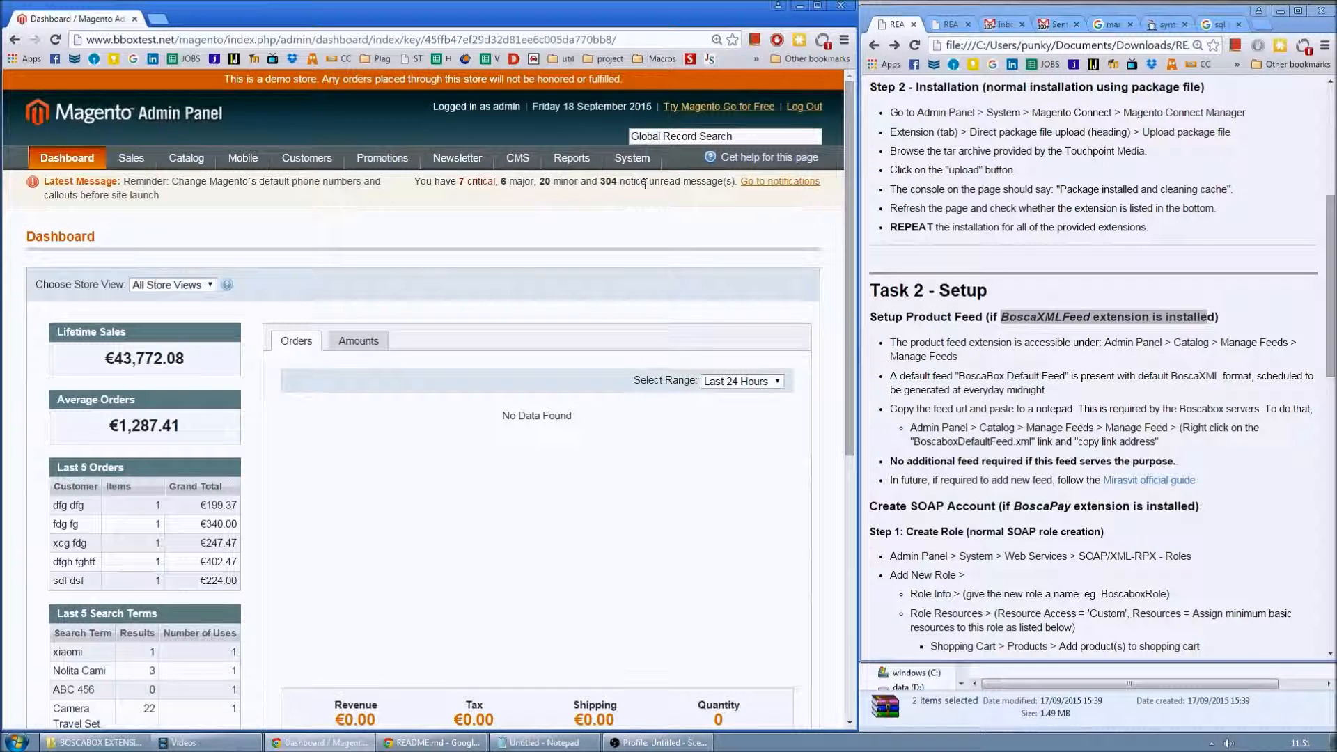
# - From Catalog > Manage Feeds > Manage Feeds, open BoscaboxDefaultFeed for editing
pyautogui.moveTo(179, 154)
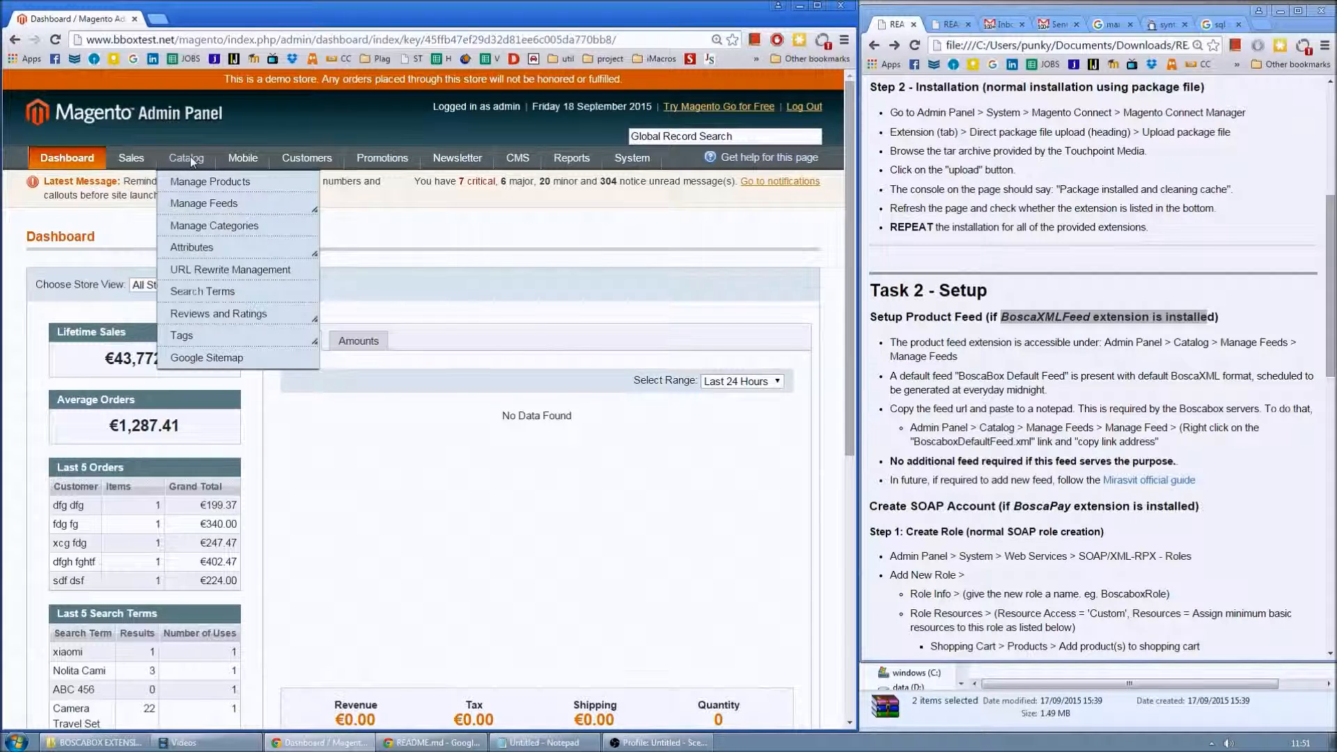
pyautogui.moveTo(194, 204)
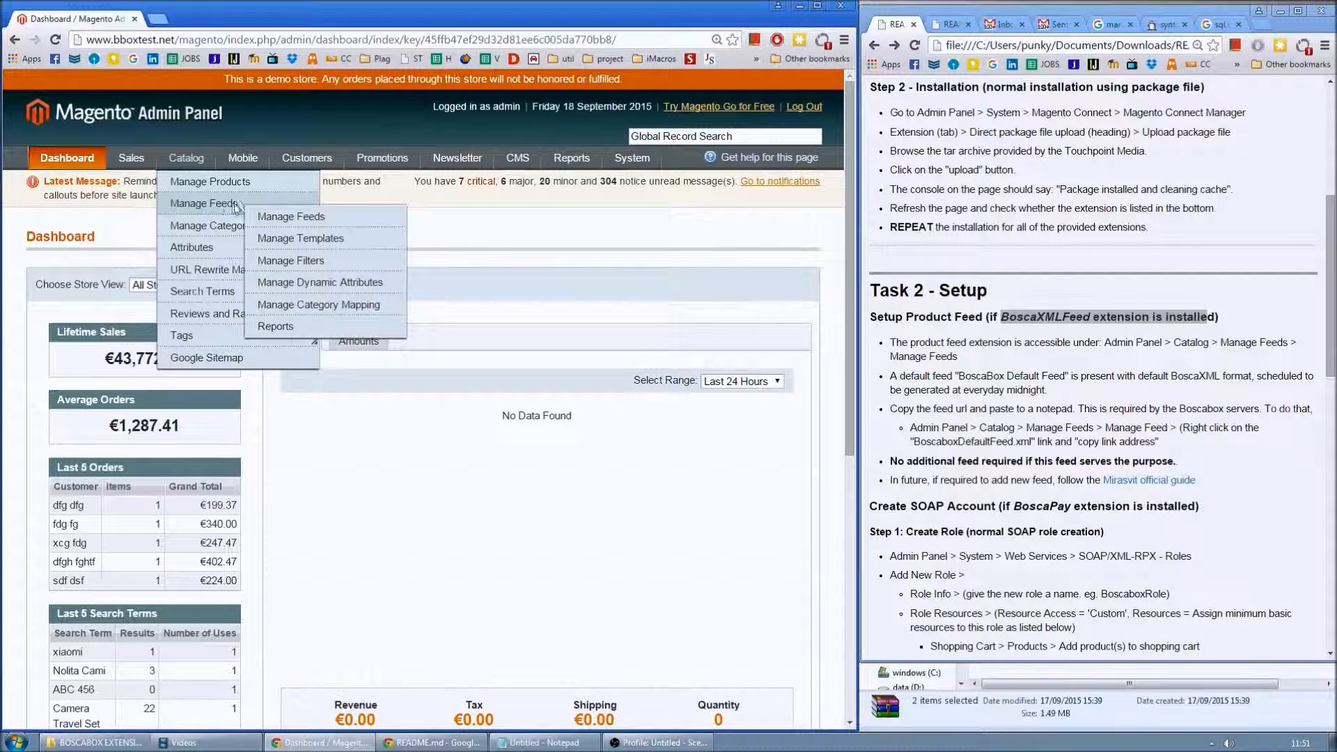
pyautogui.click(307, 219)
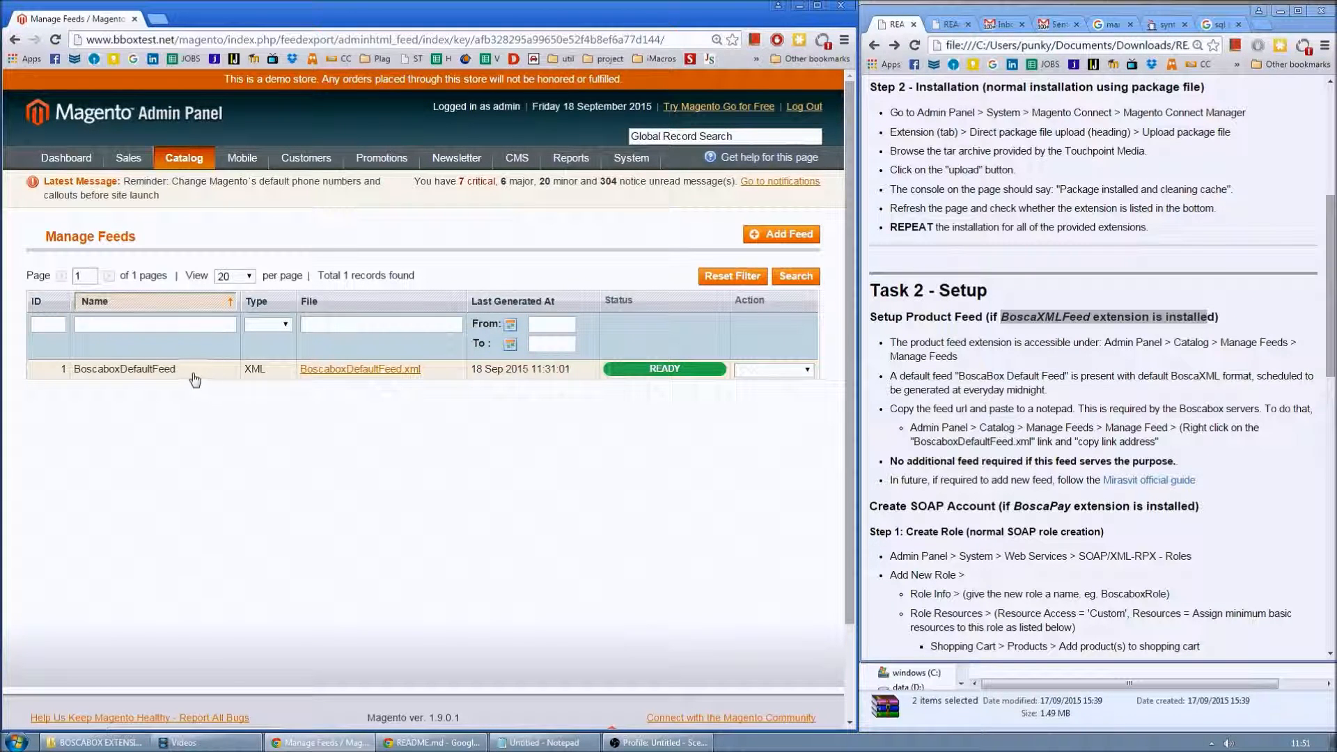
pyautogui.click(212, 378)
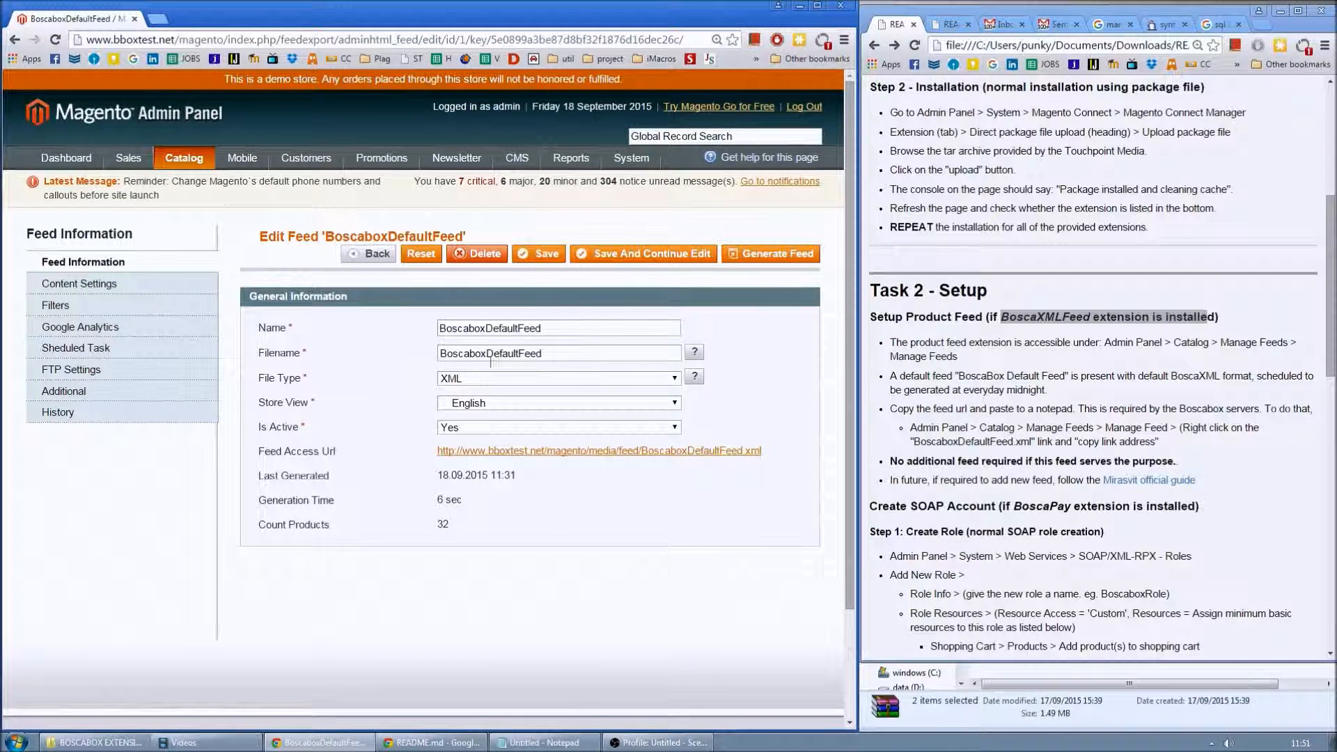
# - Review the feed's Content Settings template, including its per-product lines
pyautogui.click(96, 285)
pyautogui.moveTo(555, 395); pyautogui.dragTo(617, 552)
pyautogui.scroll(-6, 621, 535)
pyautogui.scroll(3, 563, 409)
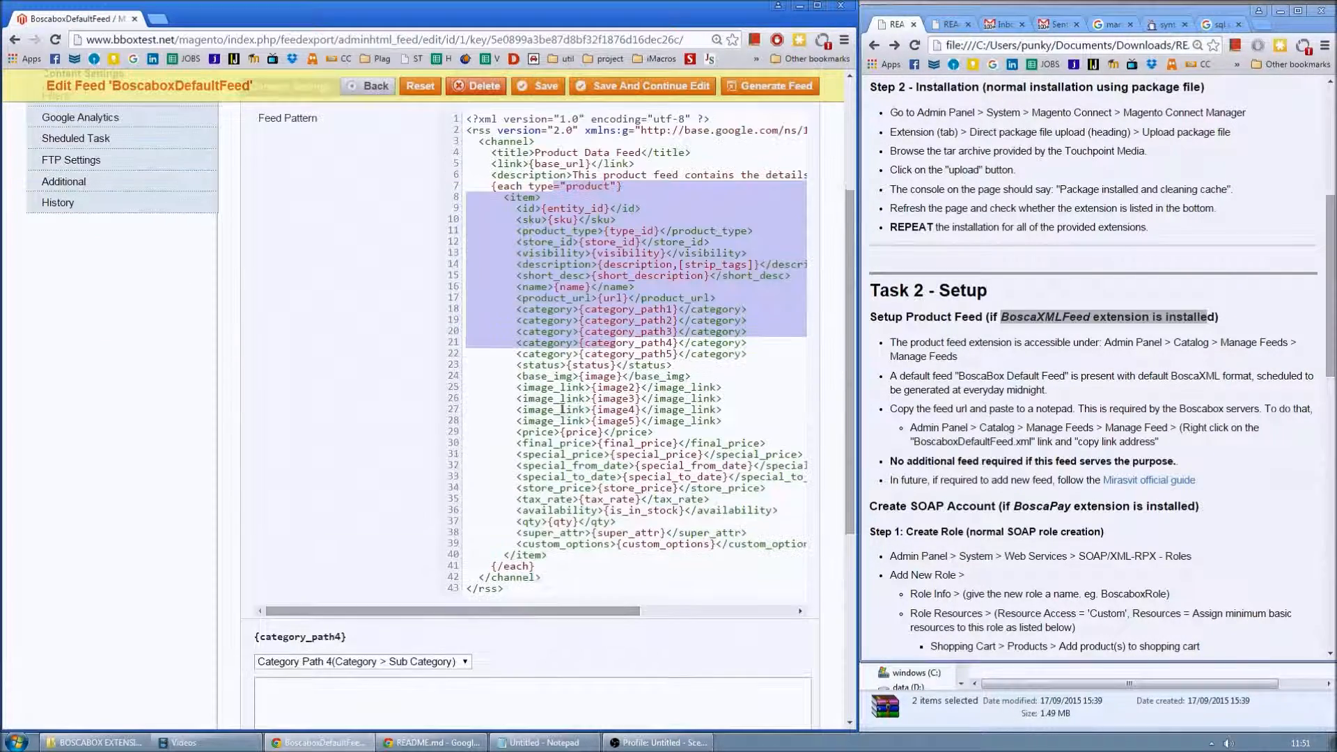
pyautogui.click(604, 387)
pyautogui.scroll(3, 604, 388)
pyautogui.scroll(-6, 604, 387)
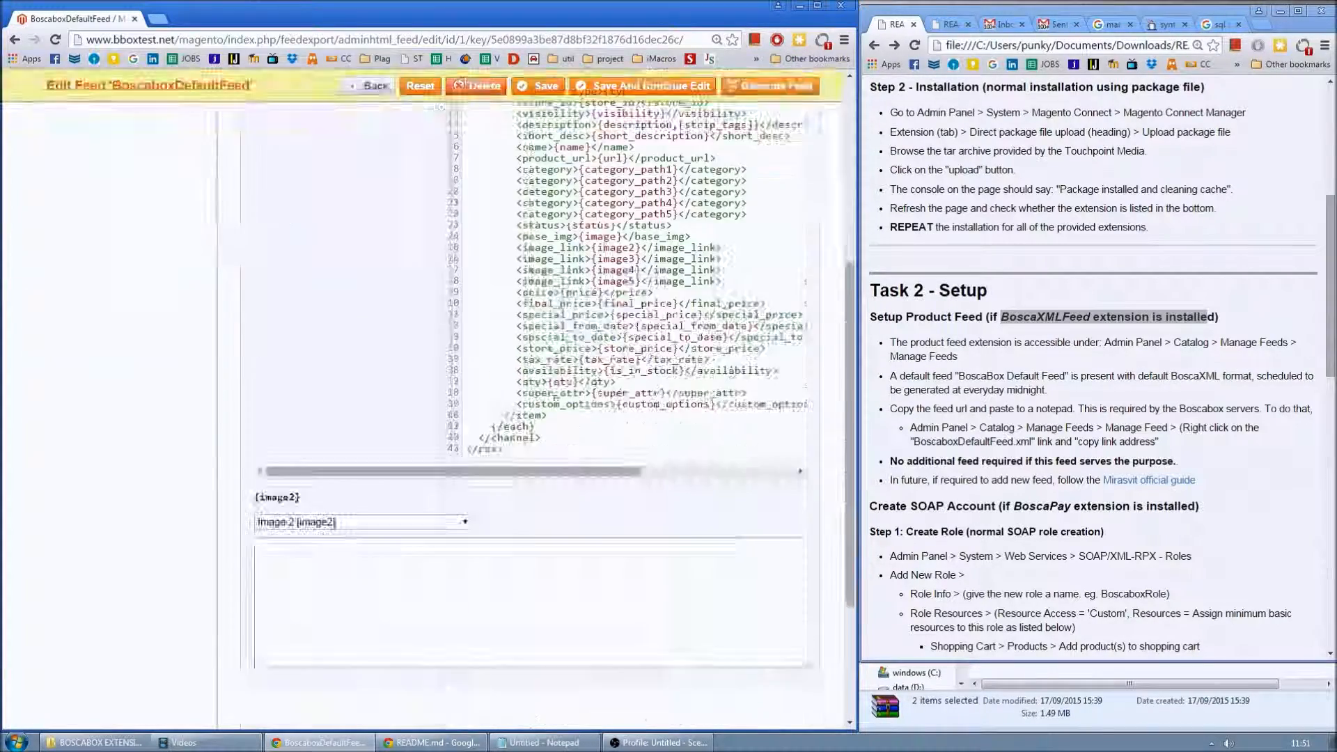
pyautogui.scroll(5, 529, 418)
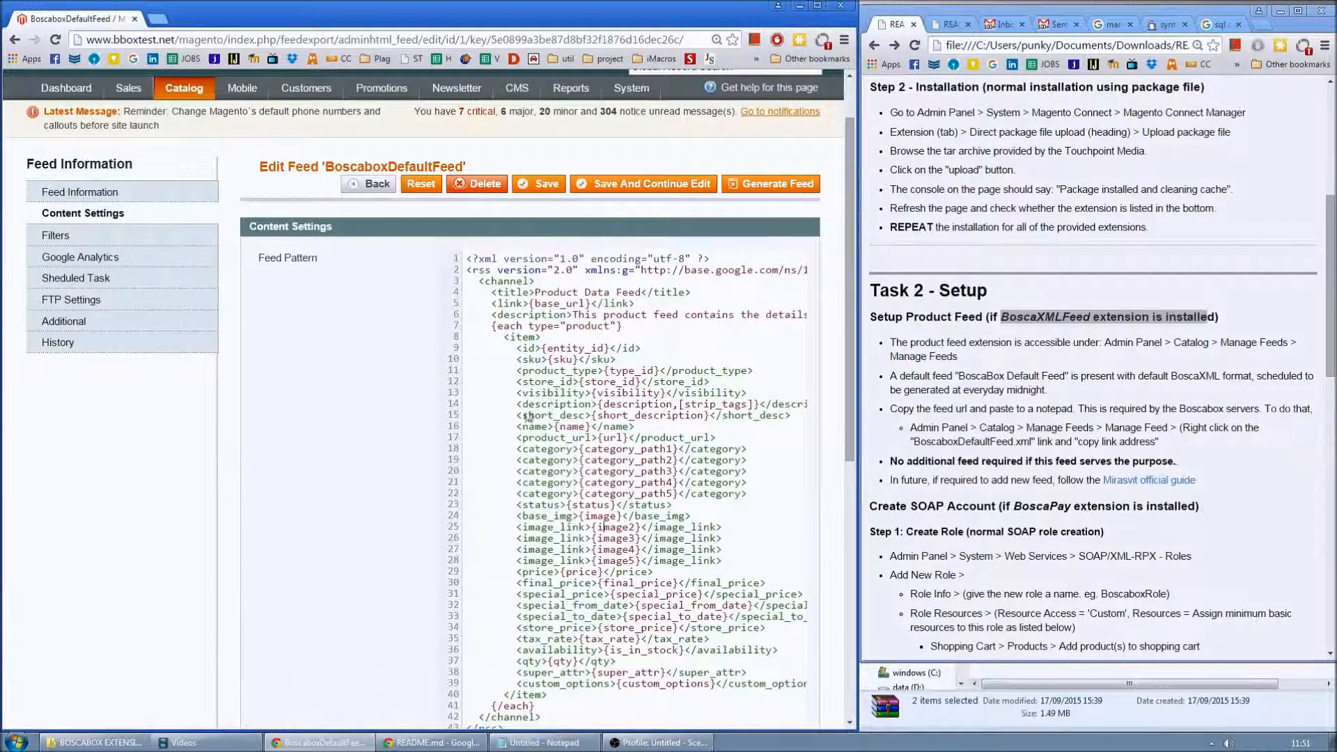
# - Schedule the feed for all seven days at 00:00 AM and save it
pyautogui.click(92, 278)
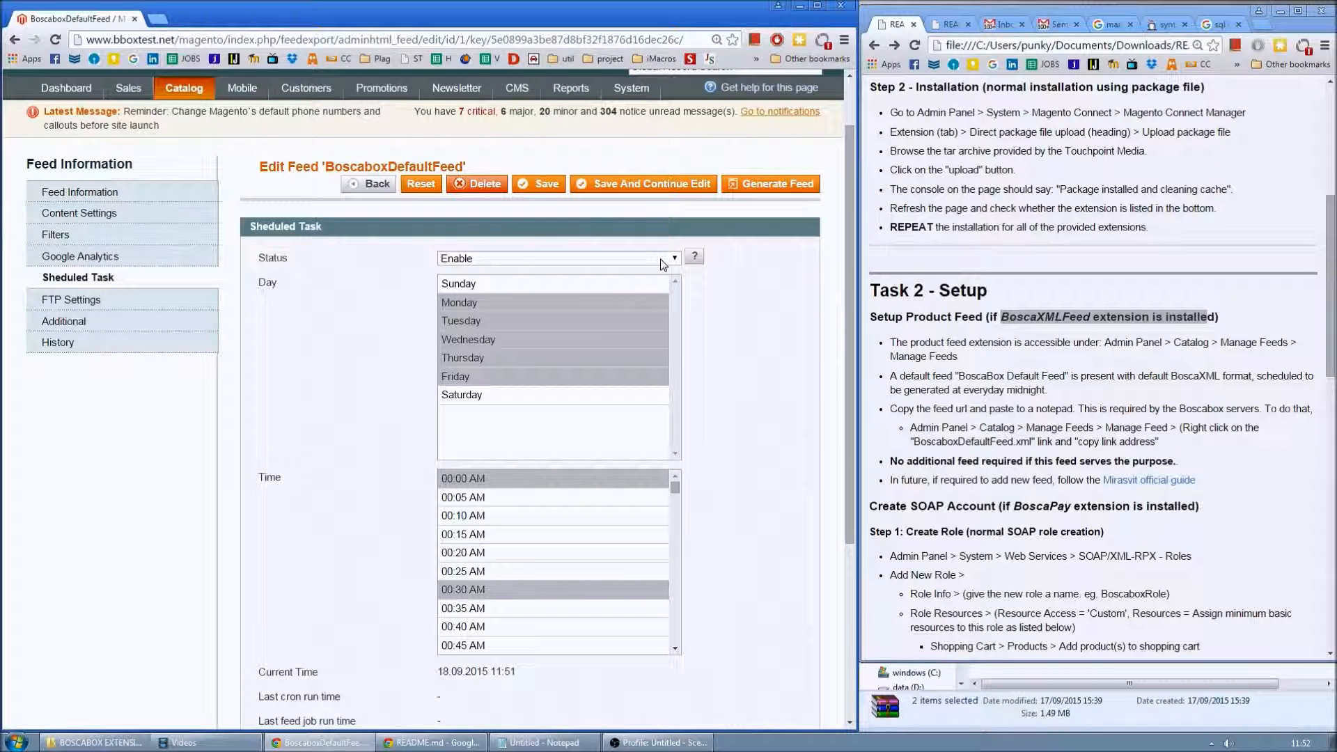
pyautogui.click(480, 286)
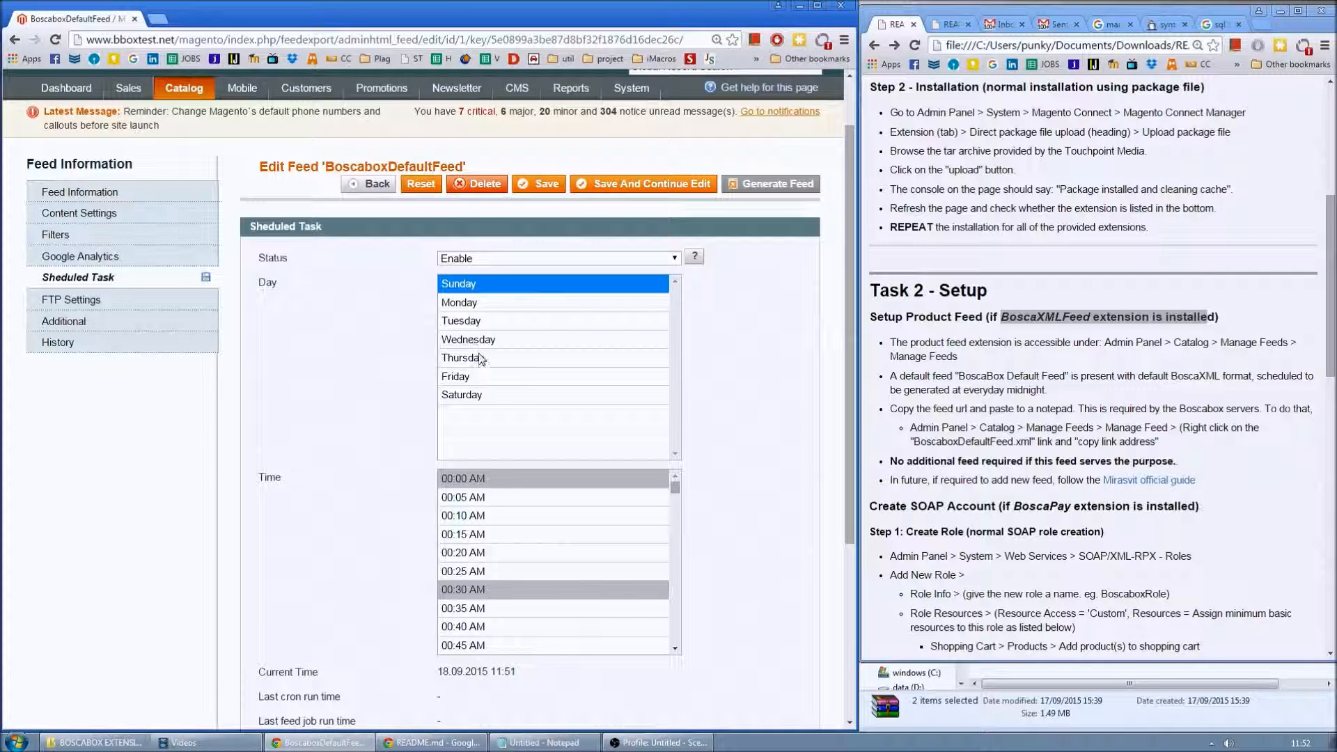
pyautogui.keyDown('shift'); pyautogui.click(481, 395); pyautogui.keyUp('shift')
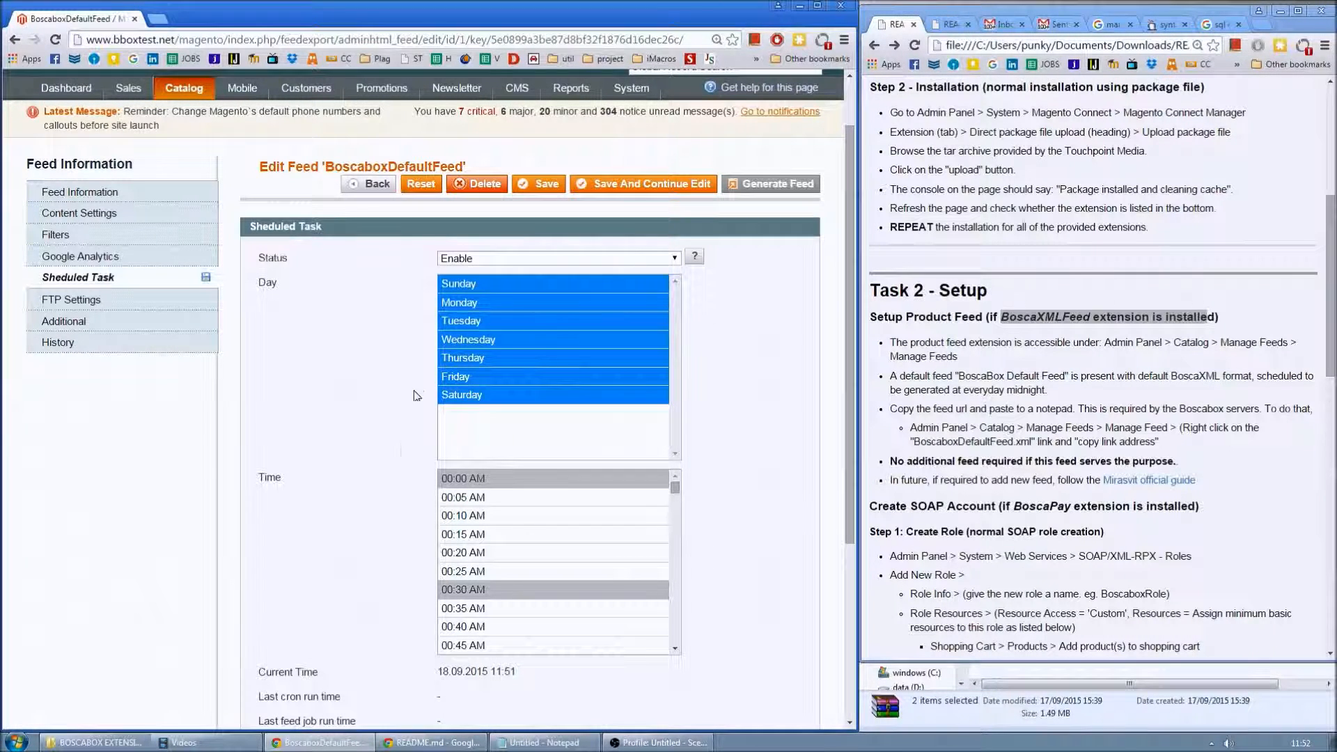
pyautogui.click(404, 453)
pyautogui.click(497, 589)
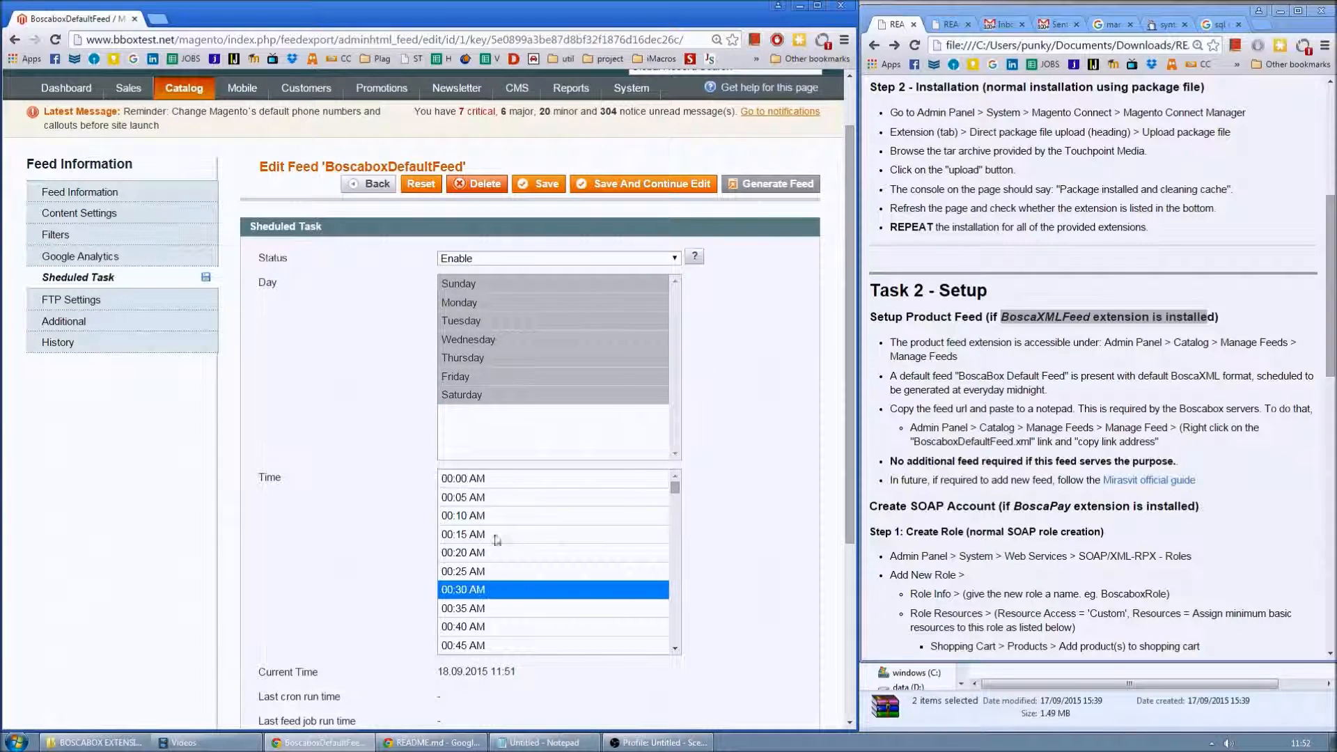
pyautogui.click(487, 479)
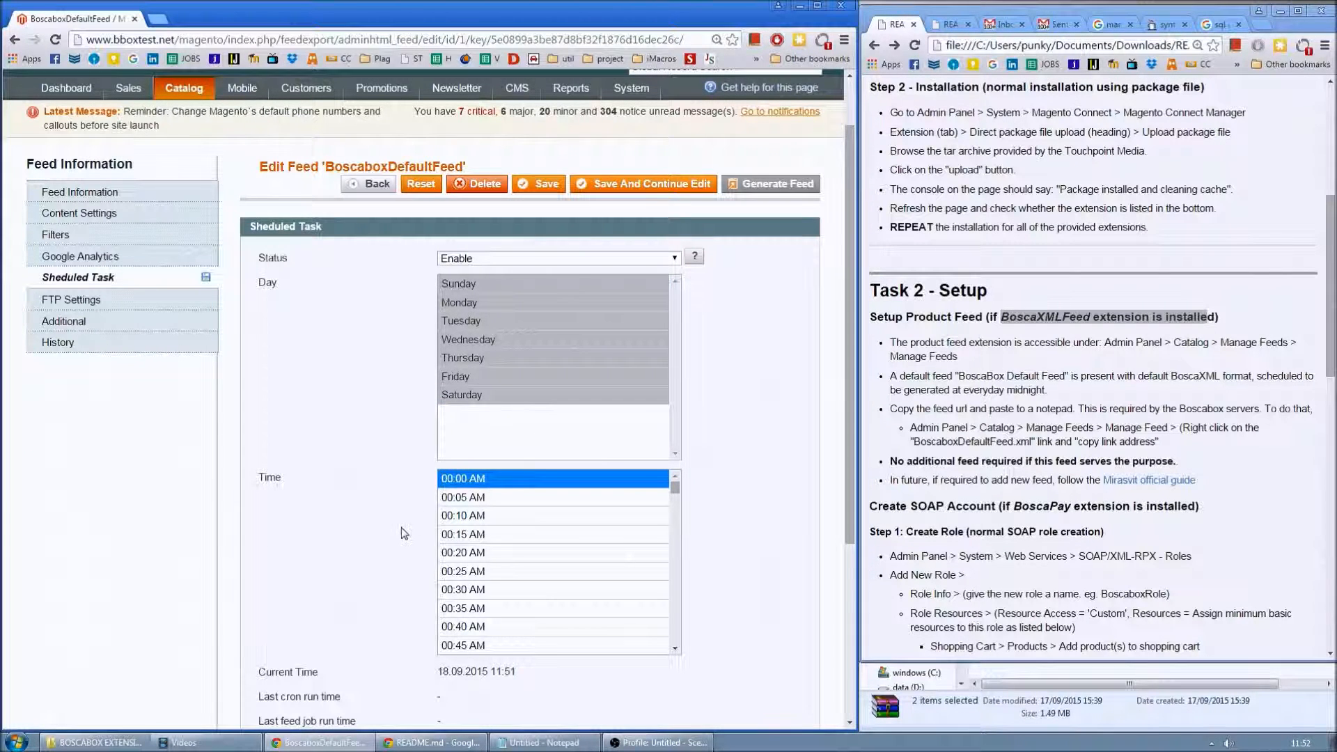
pyautogui.scroll(-2, 404, 534)
pyautogui.scroll(3, 605, 459)
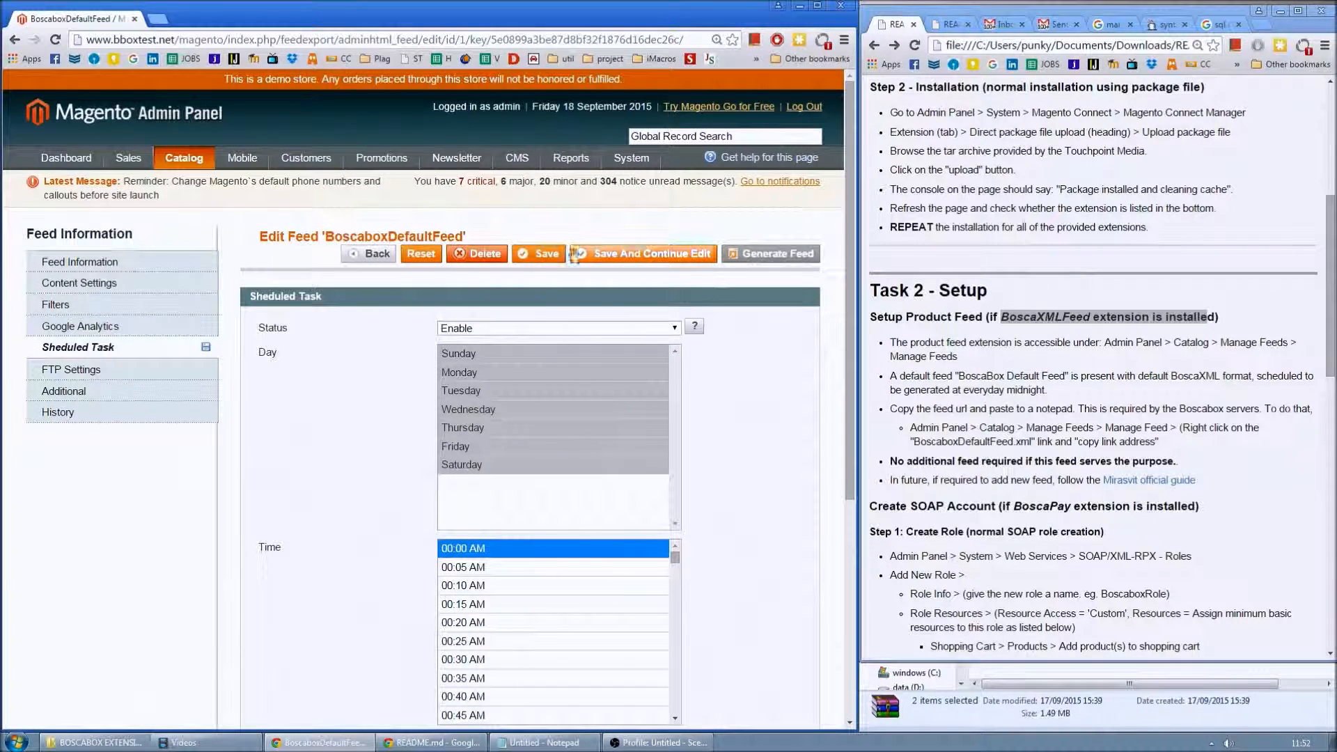
pyautogui.click(545, 253)
# - Reopen the feed and change its scheduled task to Tuesday at 00:35 AM
pyautogui.click(217, 412)
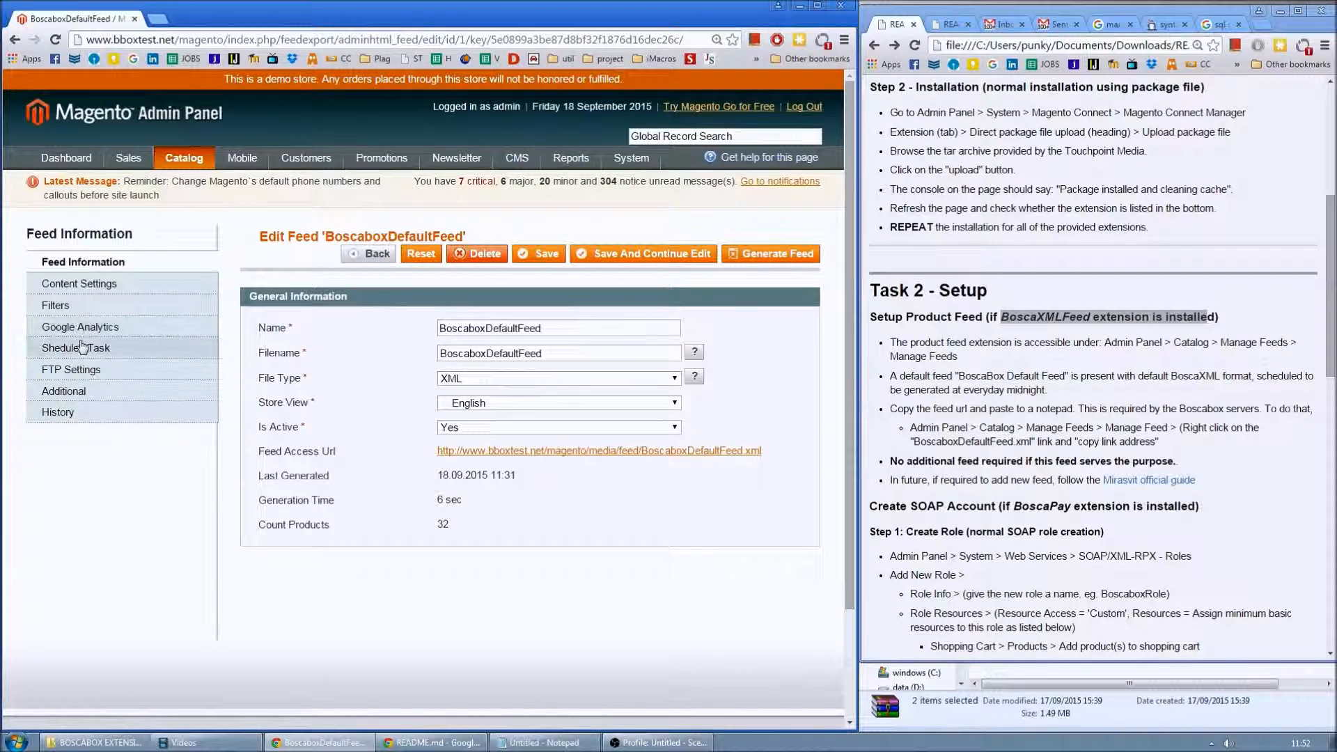
pyautogui.click(82, 348)
pyautogui.scroll(-2, 381, 490)
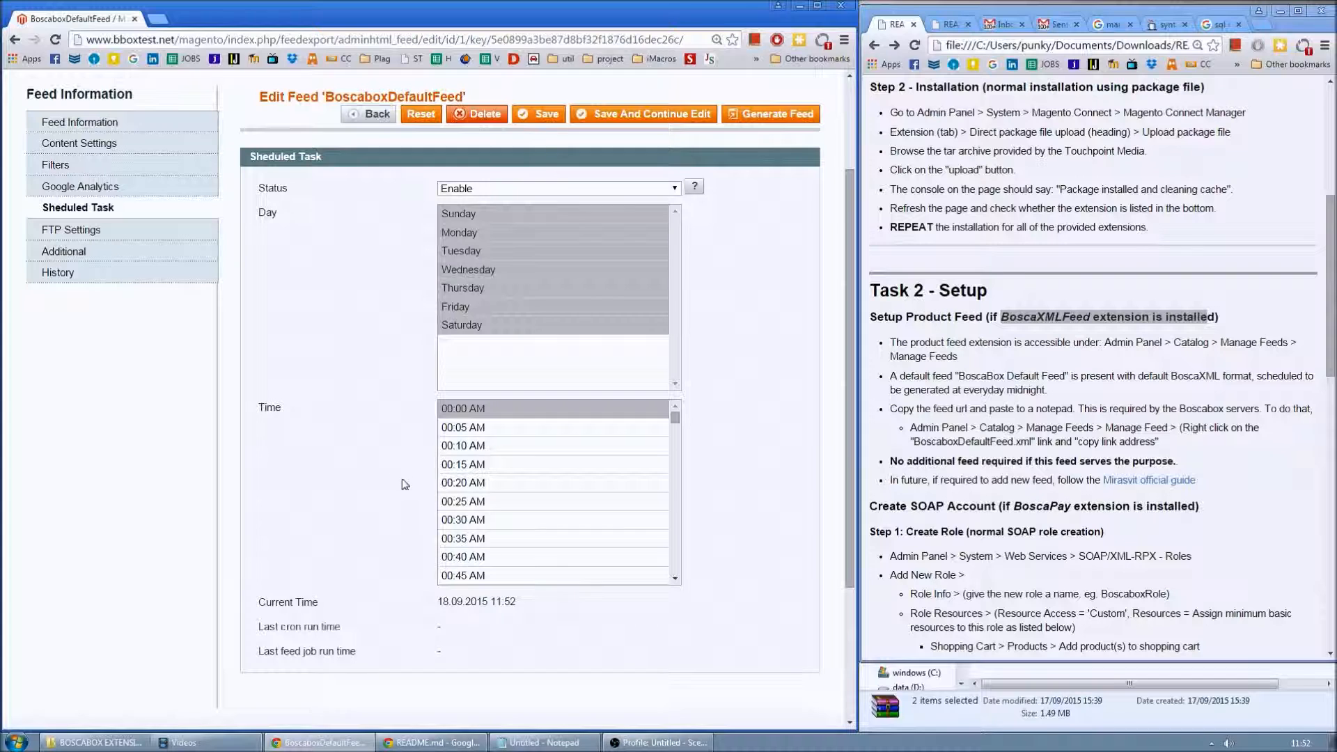
pyautogui.moveTo(487, 241); pyautogui.dragTo(489, 309)
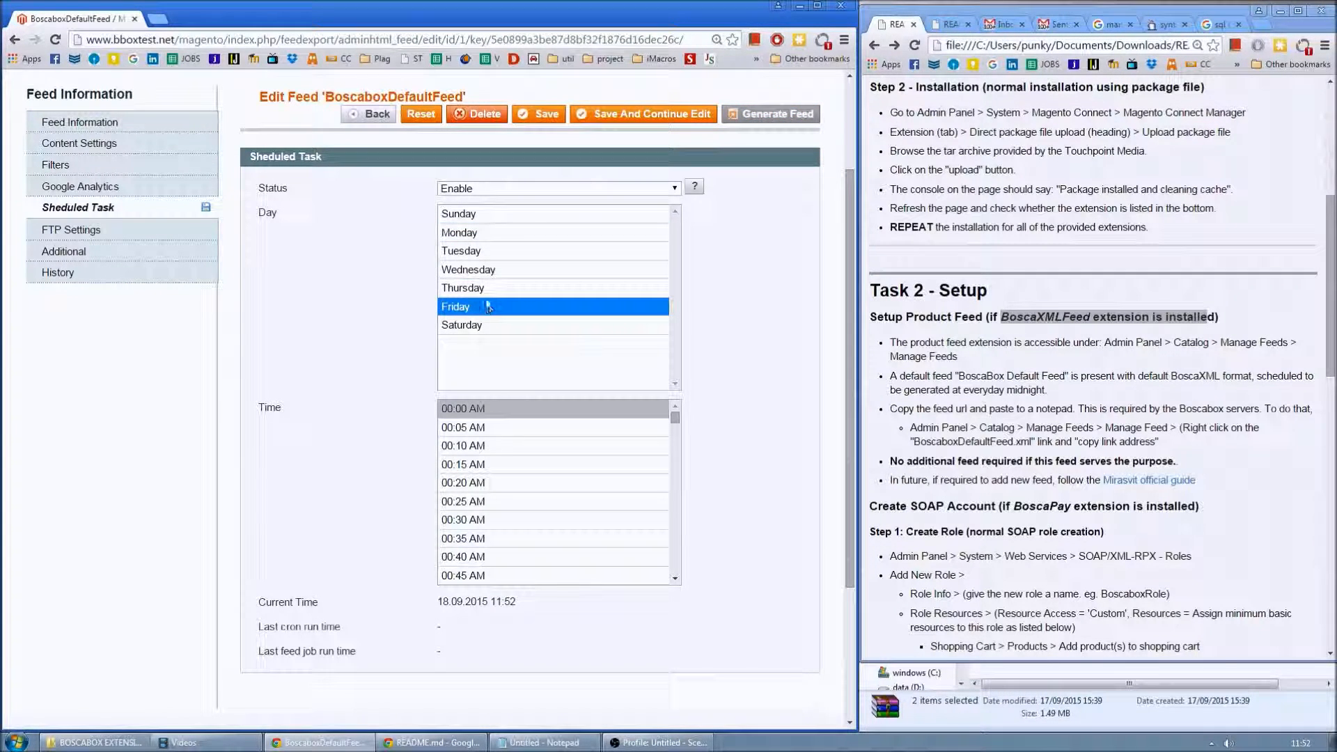
pyautogui.click(481, 220)
pyautogui.click(482, 255)
pyautogui.click(486, 539)
pyautogui.click(491, 463)
pyautogui.moveTo(489, 411); pyautogui.dragTo(491, 538)
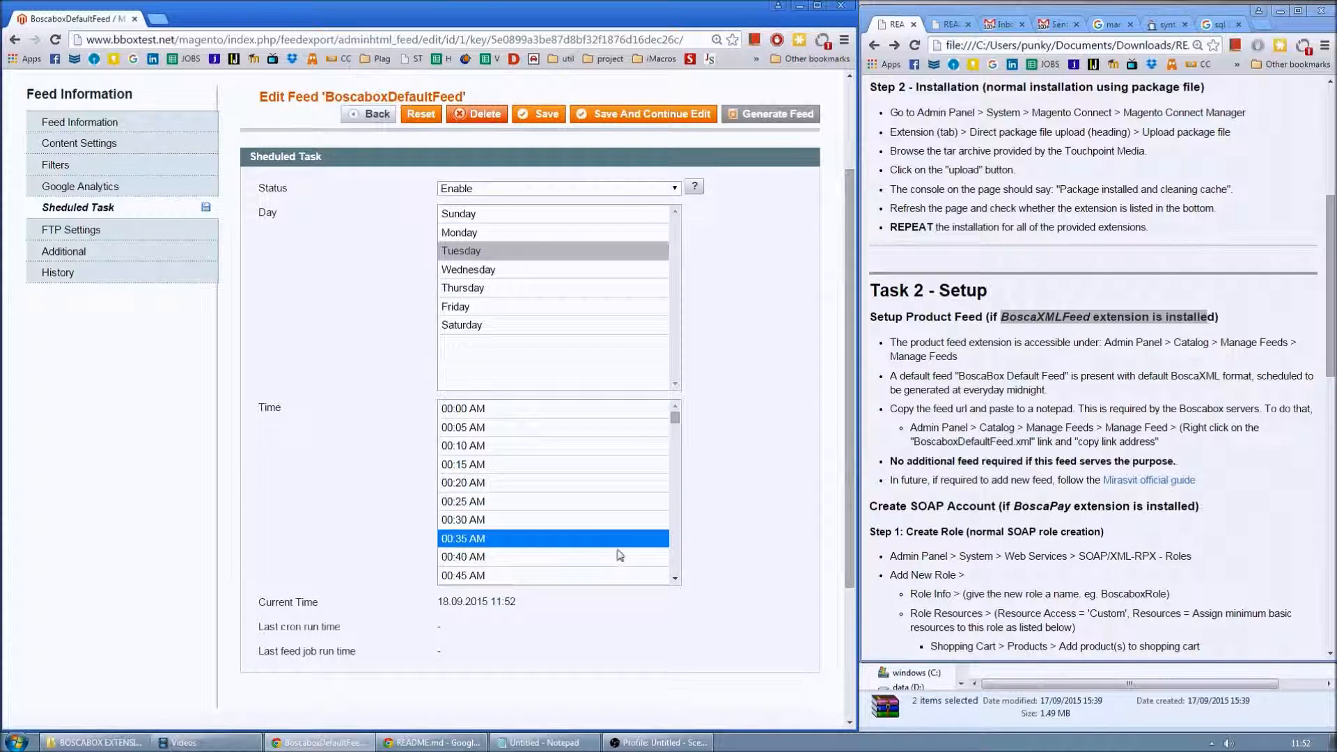
pyautogui.scroll(2, 748, 551)
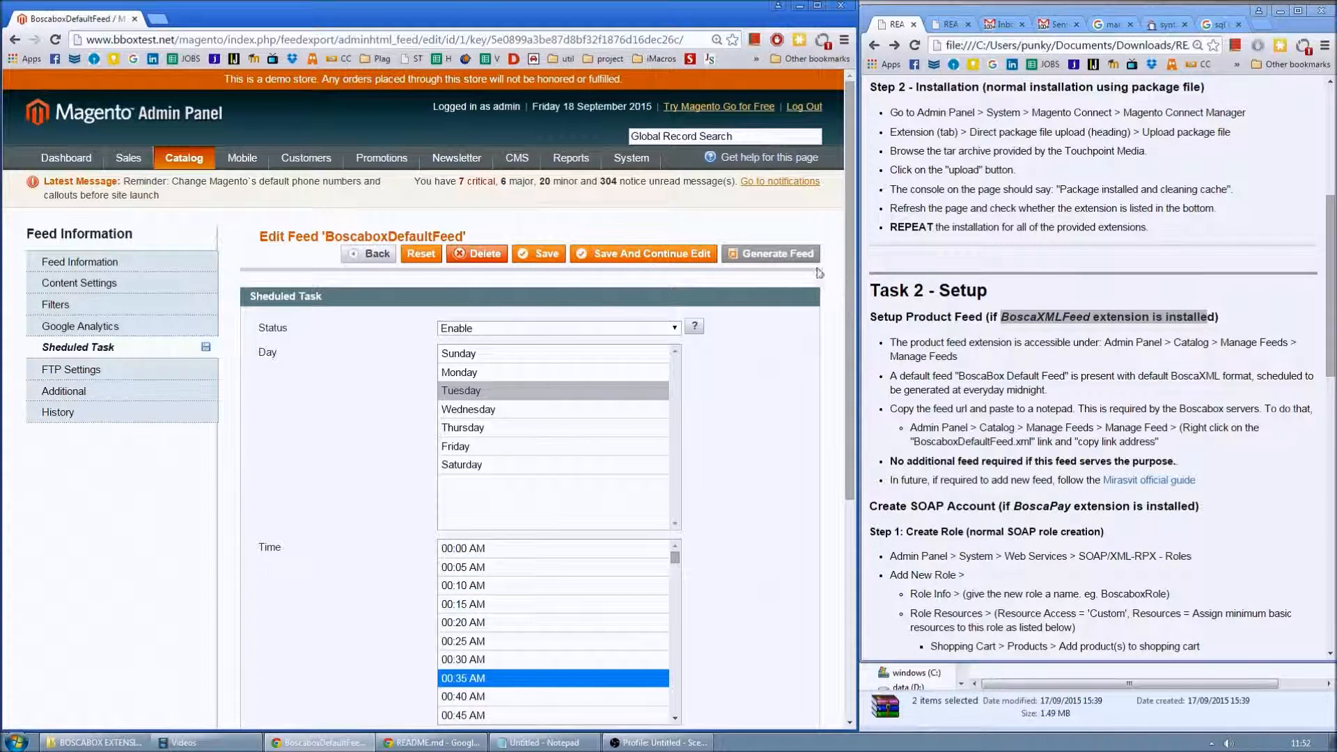
# - Generate the BoscaboxDefaultFeed XML (32 products exported) and select its Feed Access Url
pyautogui.click(771, 259)
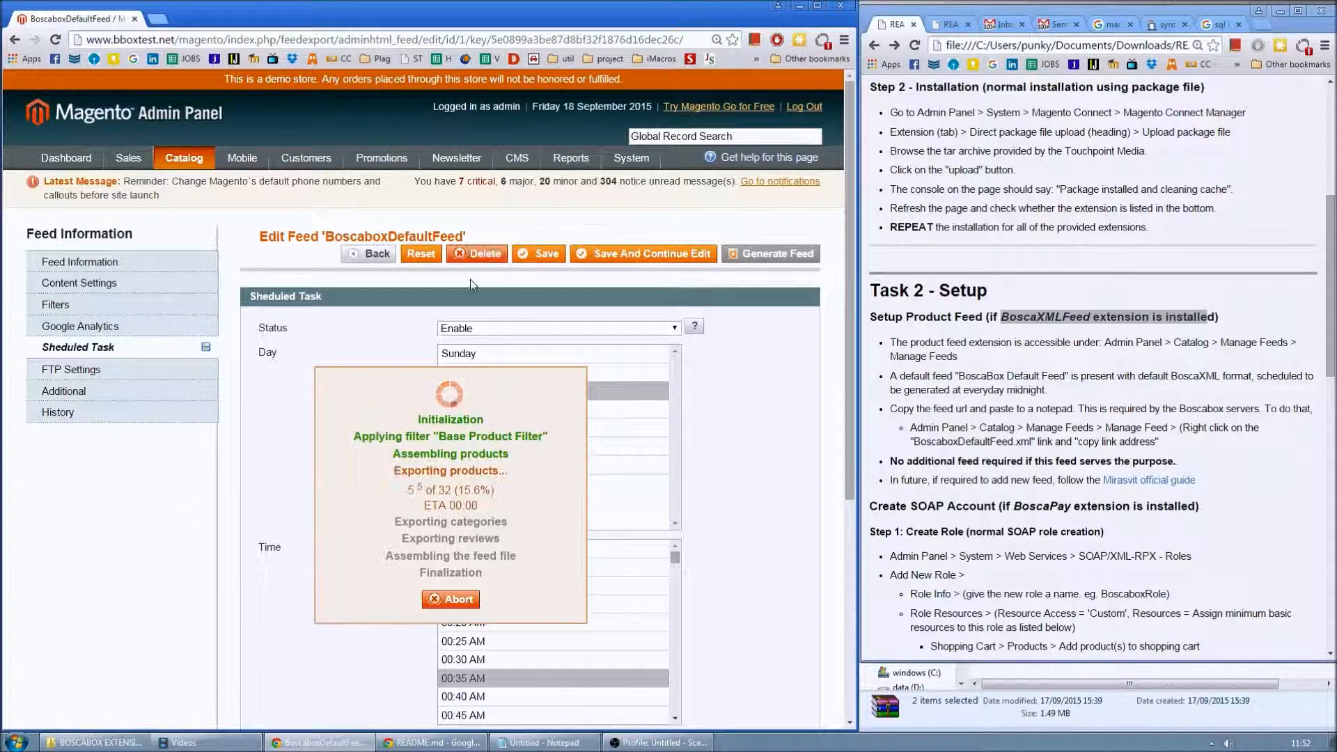
pyautogui.click(83, 262)
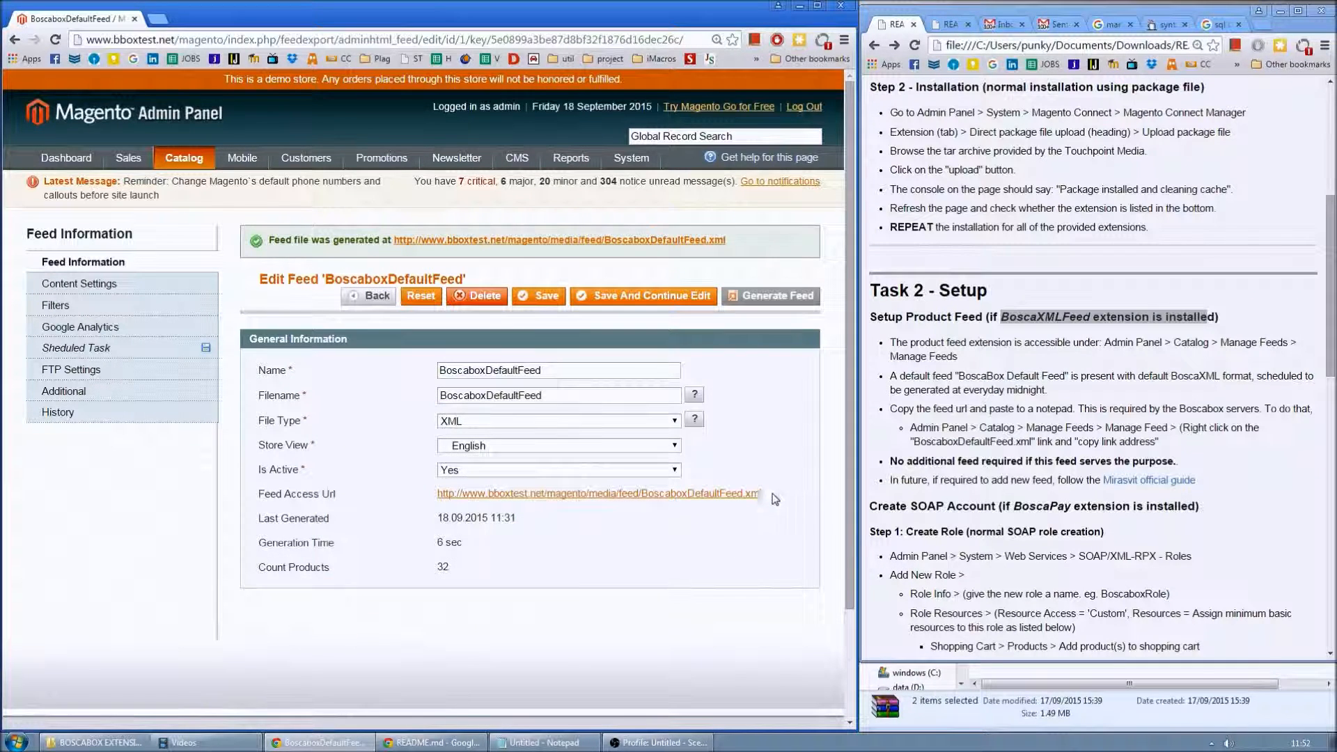
pyautogui.moveTo(761, 494); pyautogui.dragTo(439, 499)
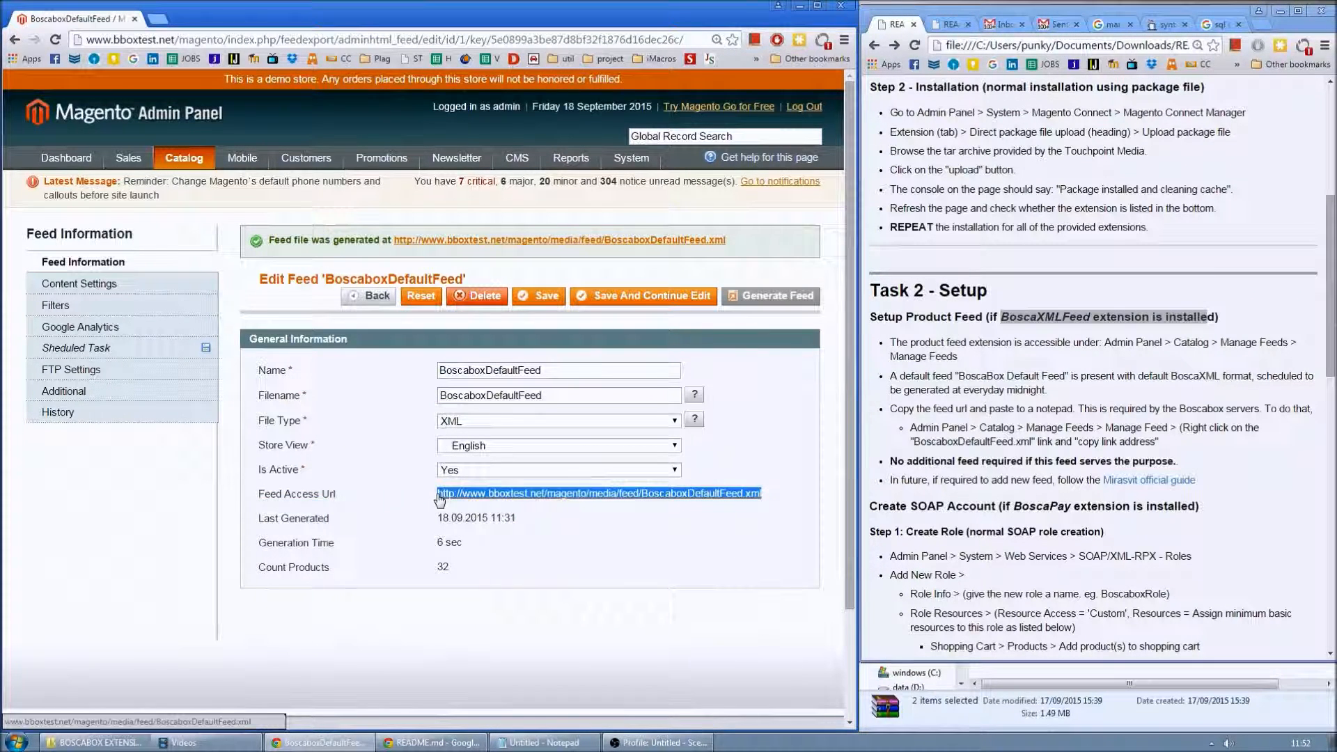
# - Replace the Notepad notes with the copied feed URL, prefixed by 'xml feed url:'
pyautogui.rightClick(549, 496)
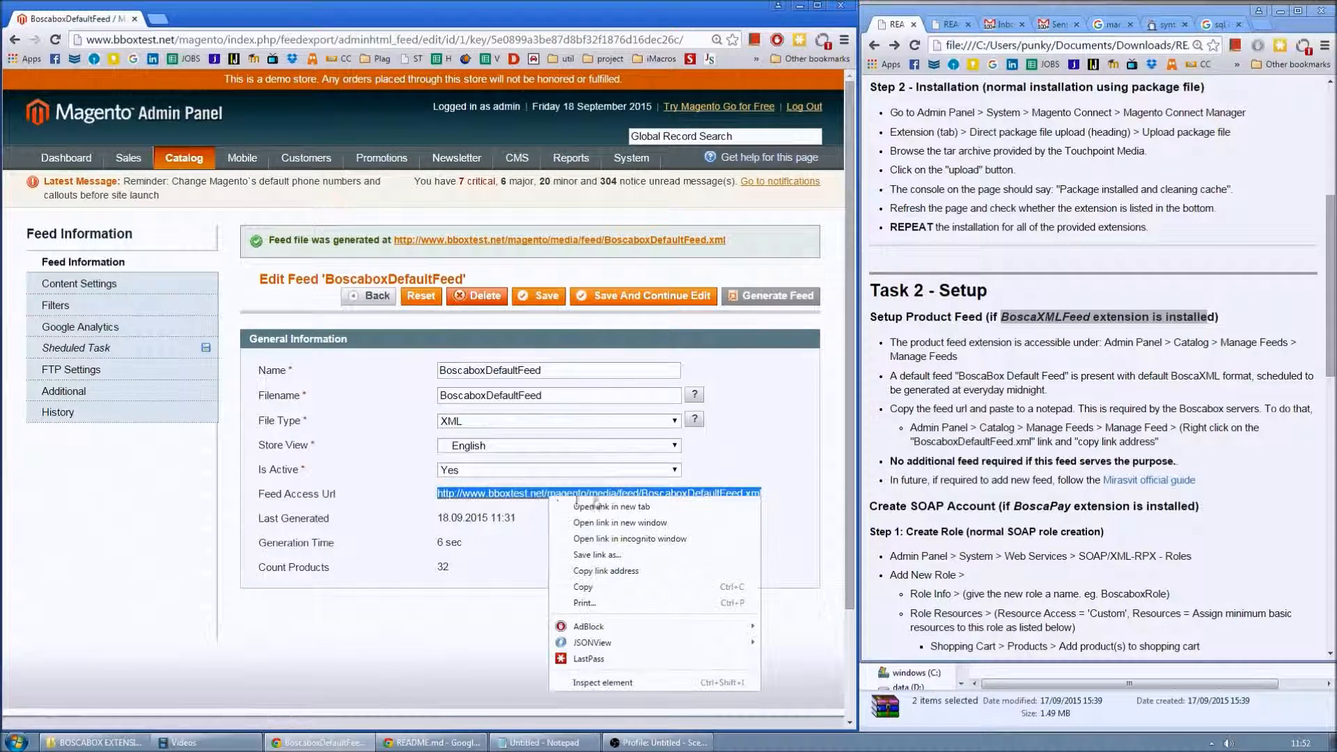
pyautogui.click(596, 587)
pyautogui.click(544, 742)
pyautogui.hotkey('ctrl', 'a')
pyautogui.press('Delete')
pyautogui.hotkey('ctrl', 'v')
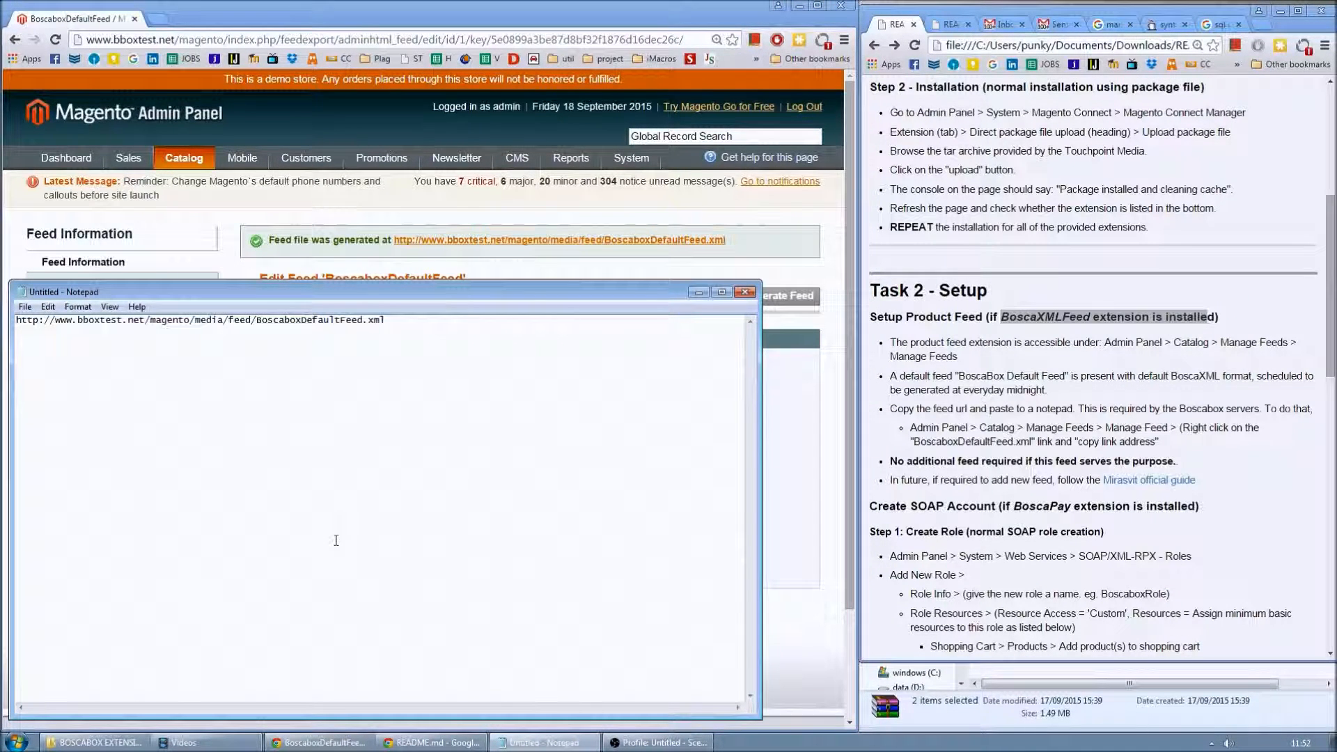
pyautogui.press('Home')
pyautogui.write('xml feed ur')
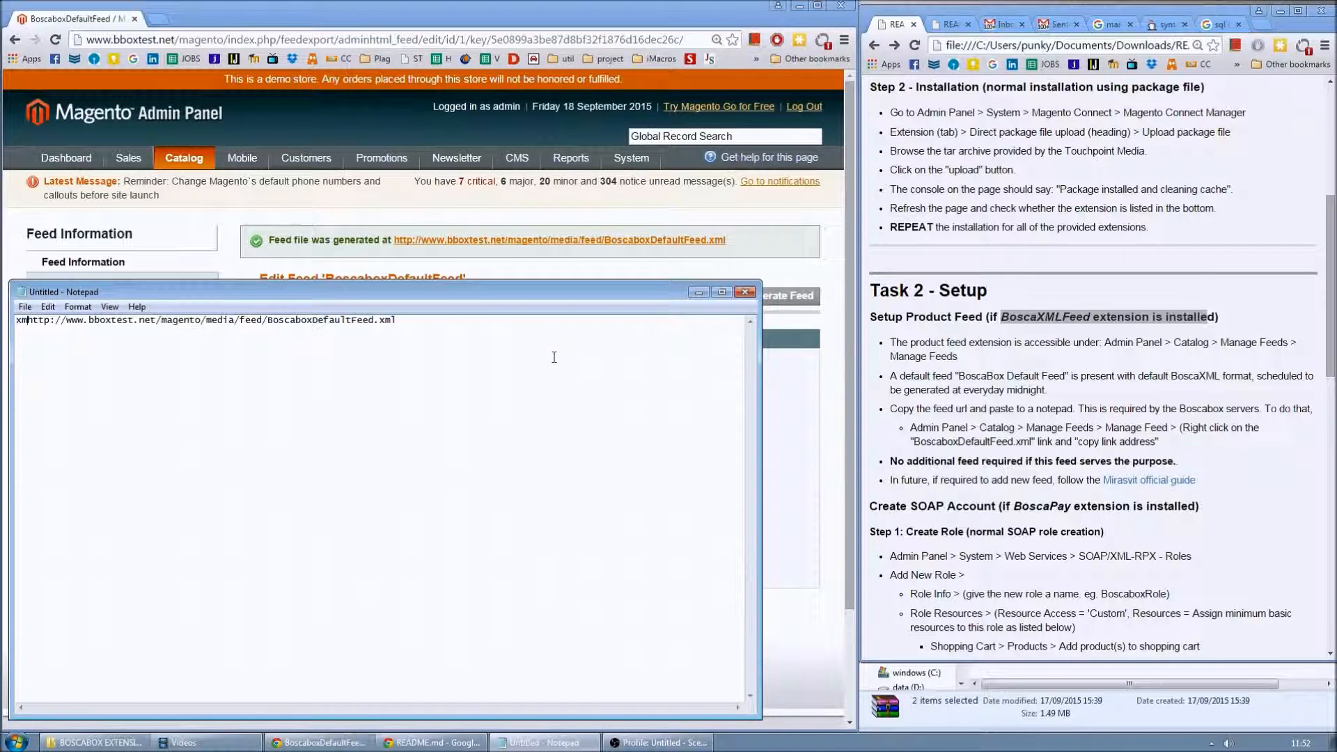
pyautogui.write('l:')
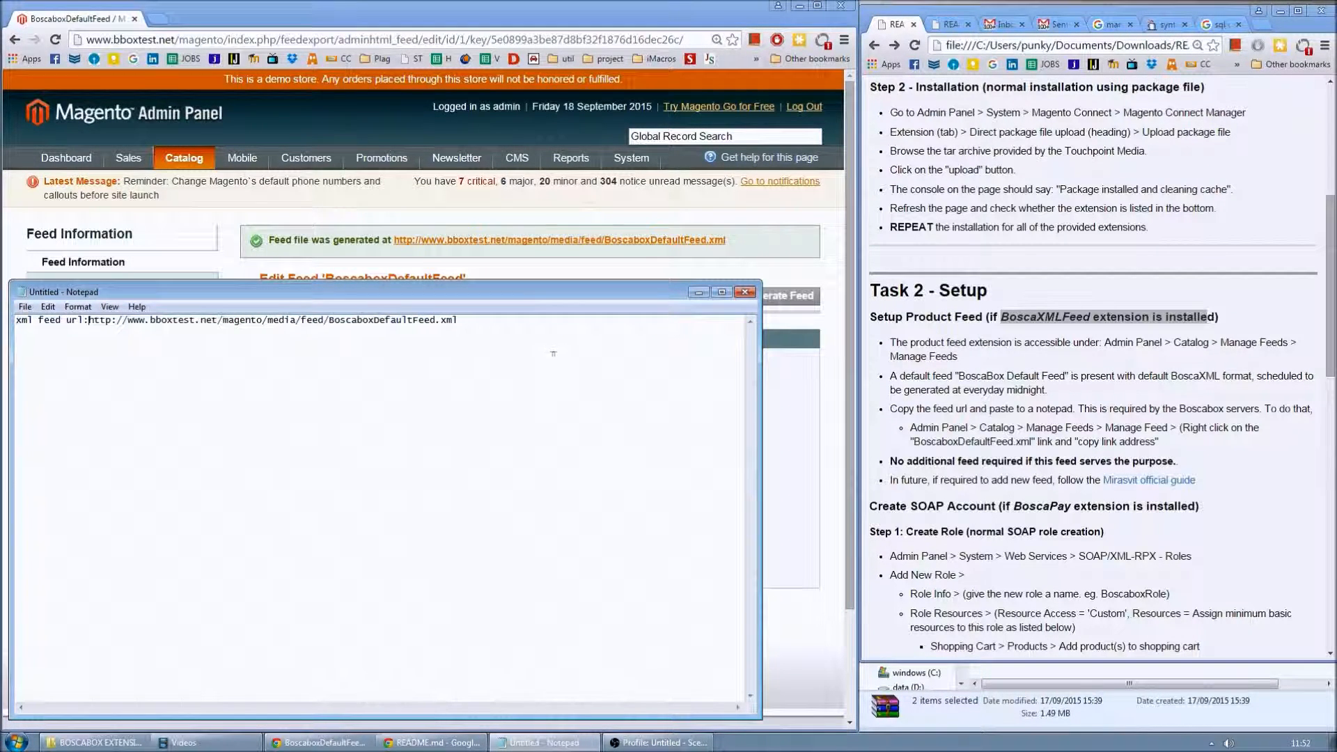
pyautogui.click(837, 269)
pyautogui.click(1194, 440)
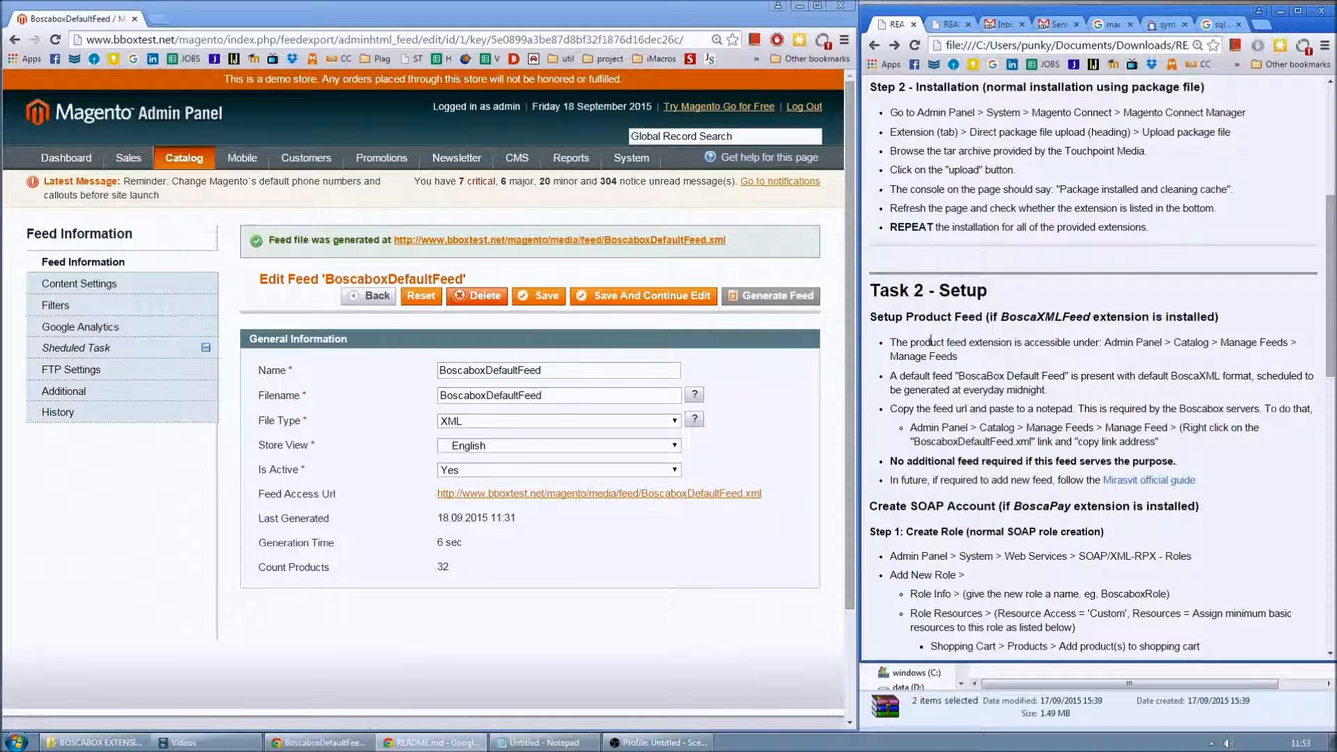
# - Review the README's Create SOAP Account step and the BoscaPay package file, then show Magento's System menu
pyautogui.scroll(-2, 960, 397)
pyautogui.moveTo(879, 367); pyautogui.dragTo(1189, 367)
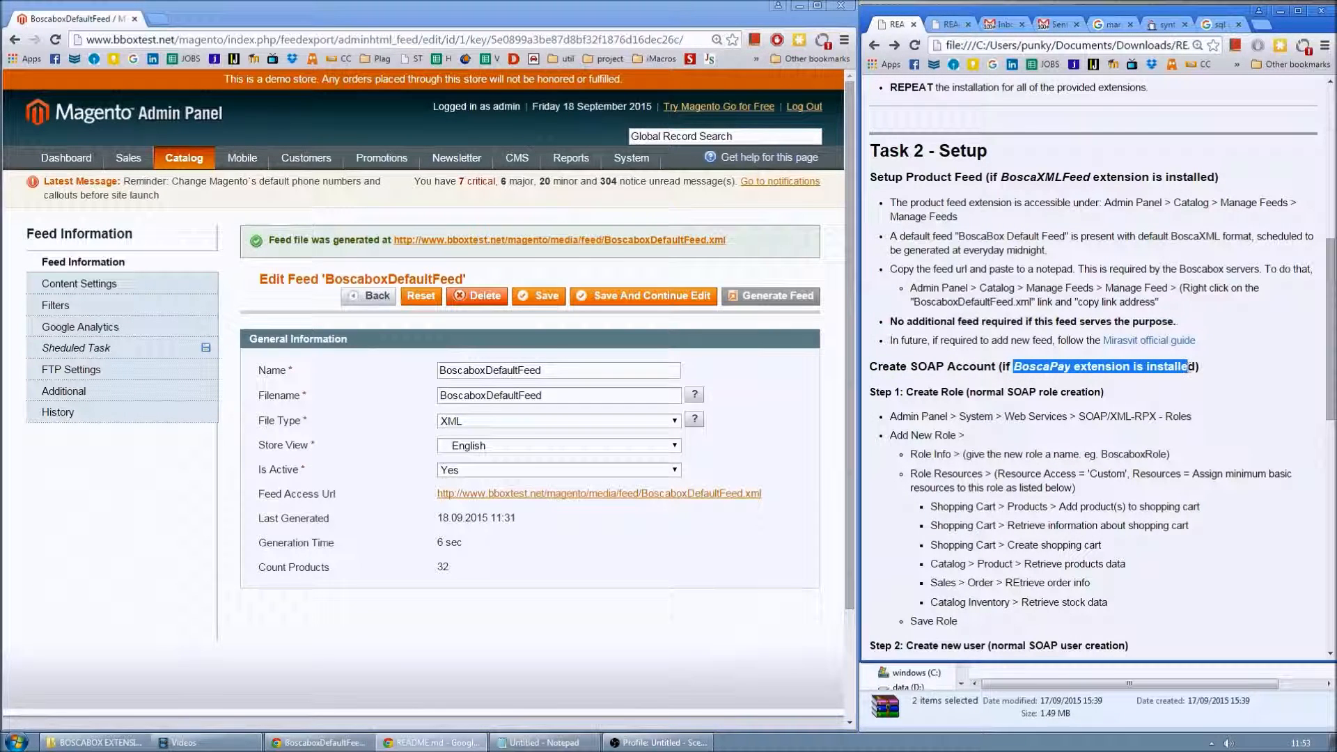
pyautogui.click(985, 714)
pyautogui.click(1038, 469)
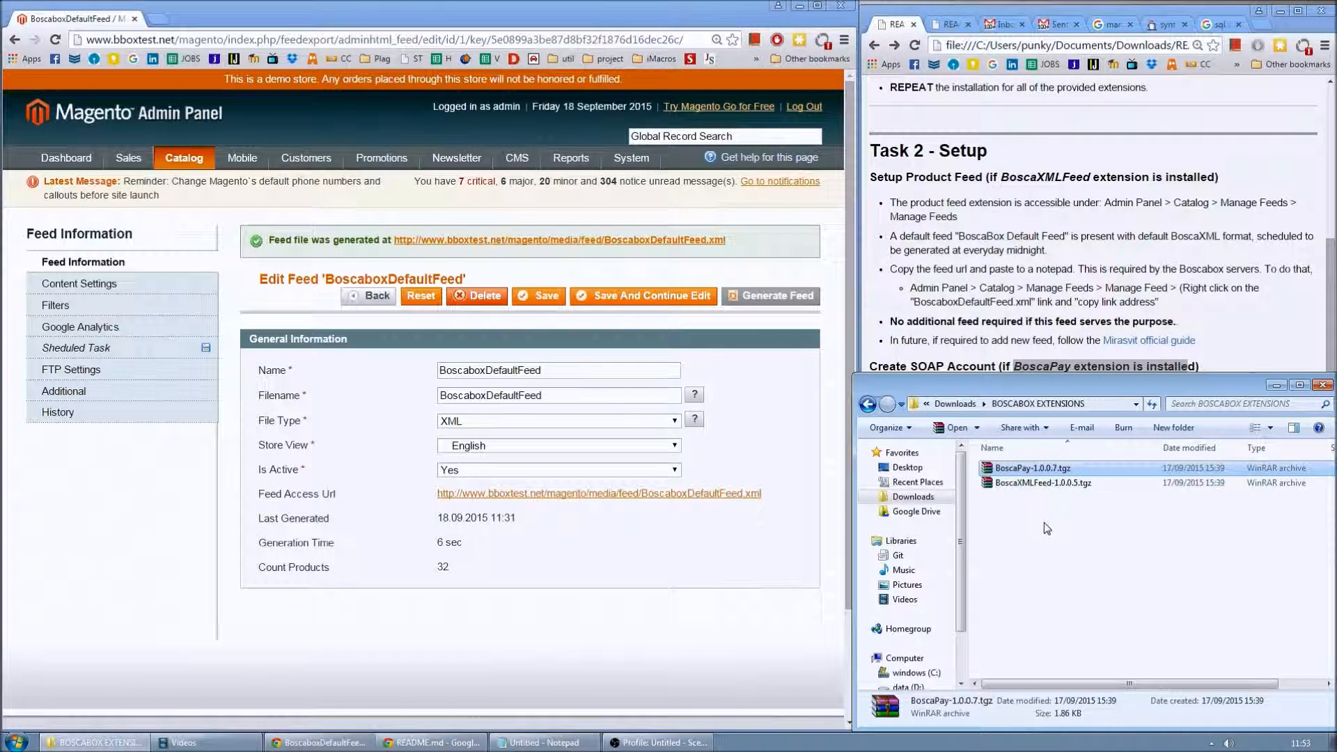
pyautogui.click(1044, 522)
pyautogui.click(1109, 370)
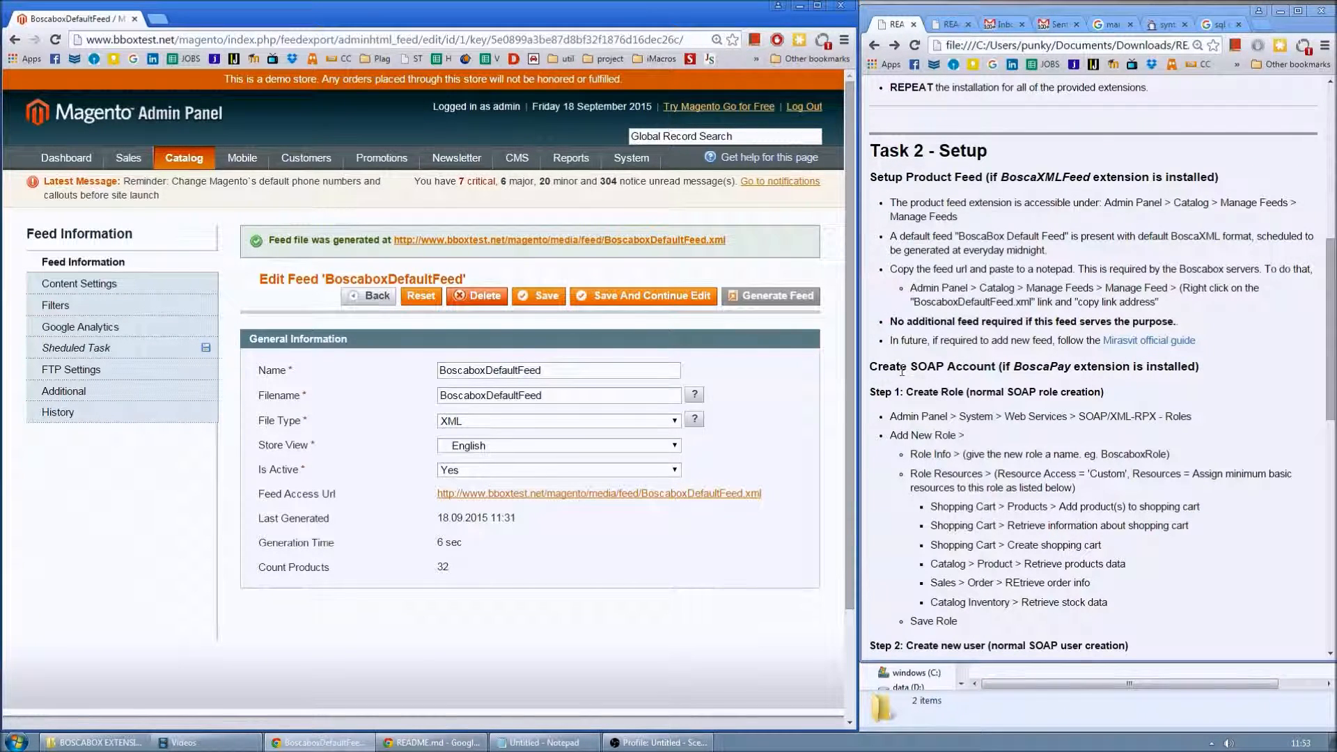
pyautogui.moveTo(629, 162)
pyautogui.moveTo(668, 249)
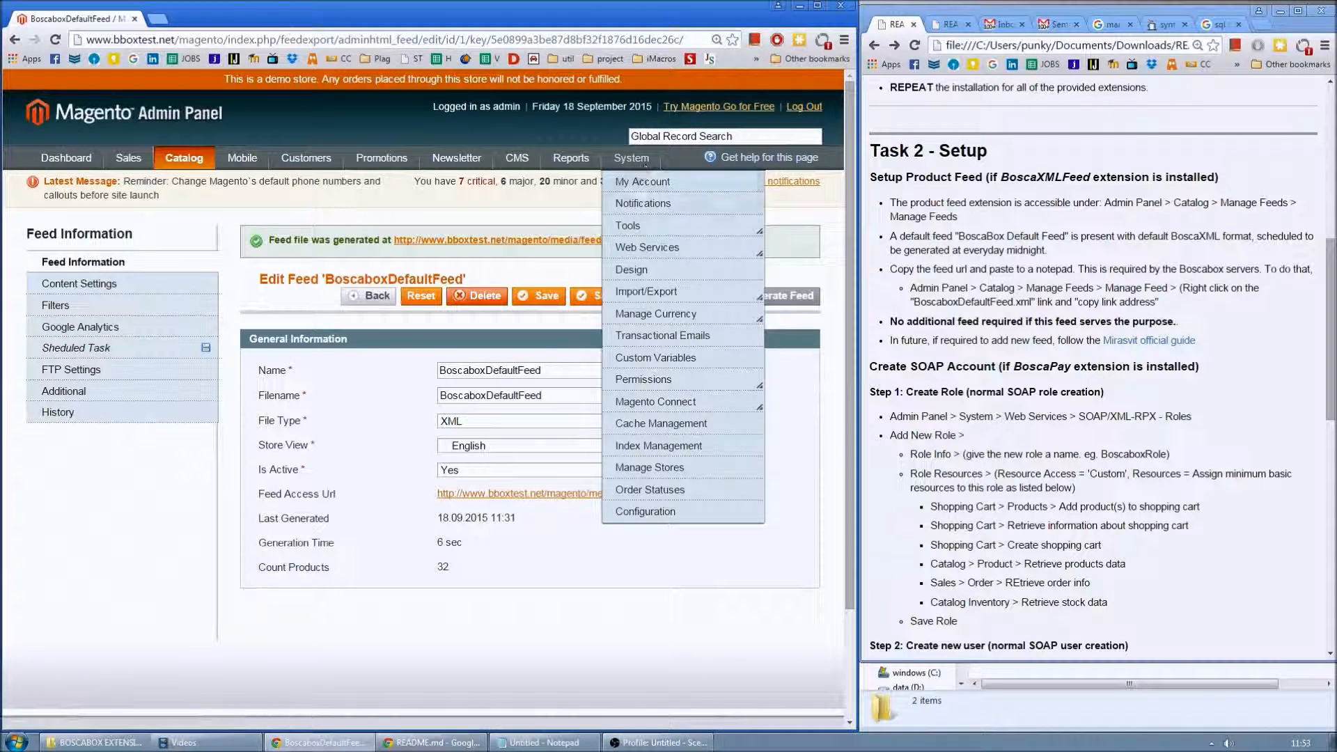
# - Add a new SOAP/XML-RPC role named boscaSOAP and show its Role Resources tree
pyautogui.click(783, 288)
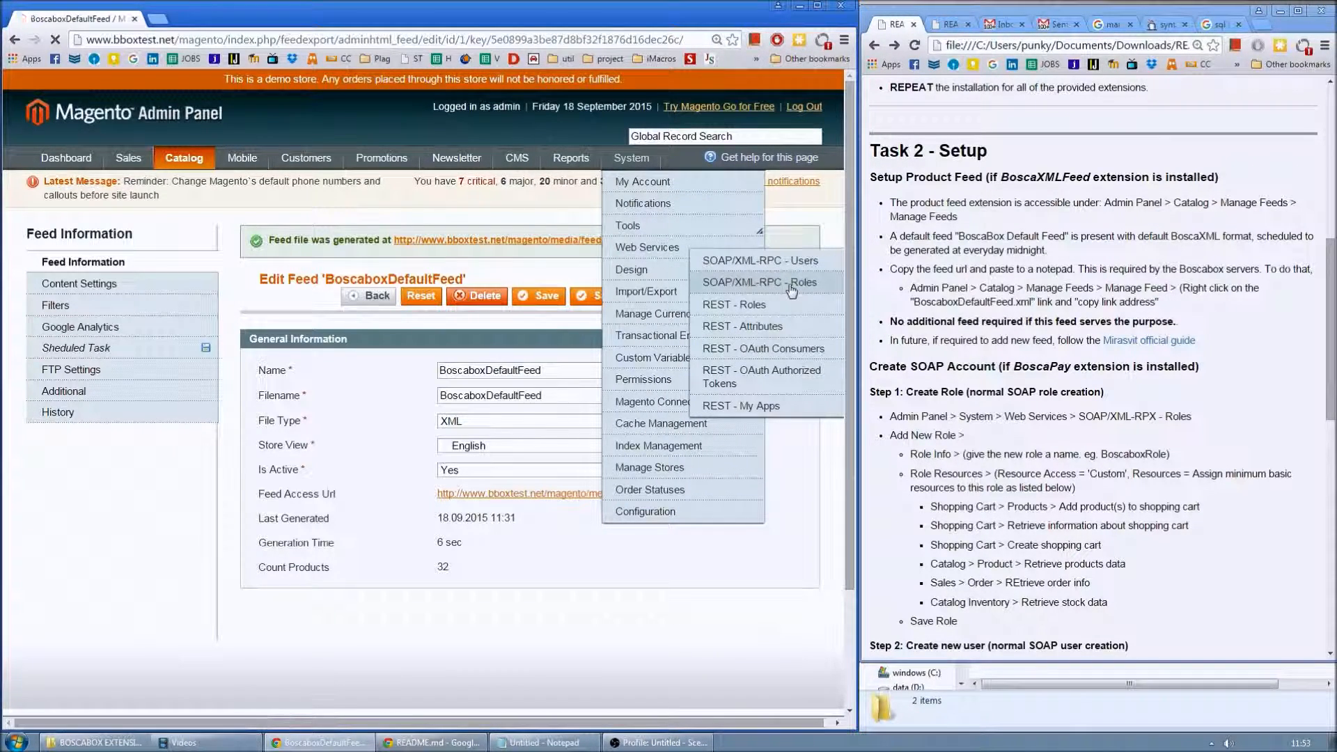
pyautogui.click(767, 245)
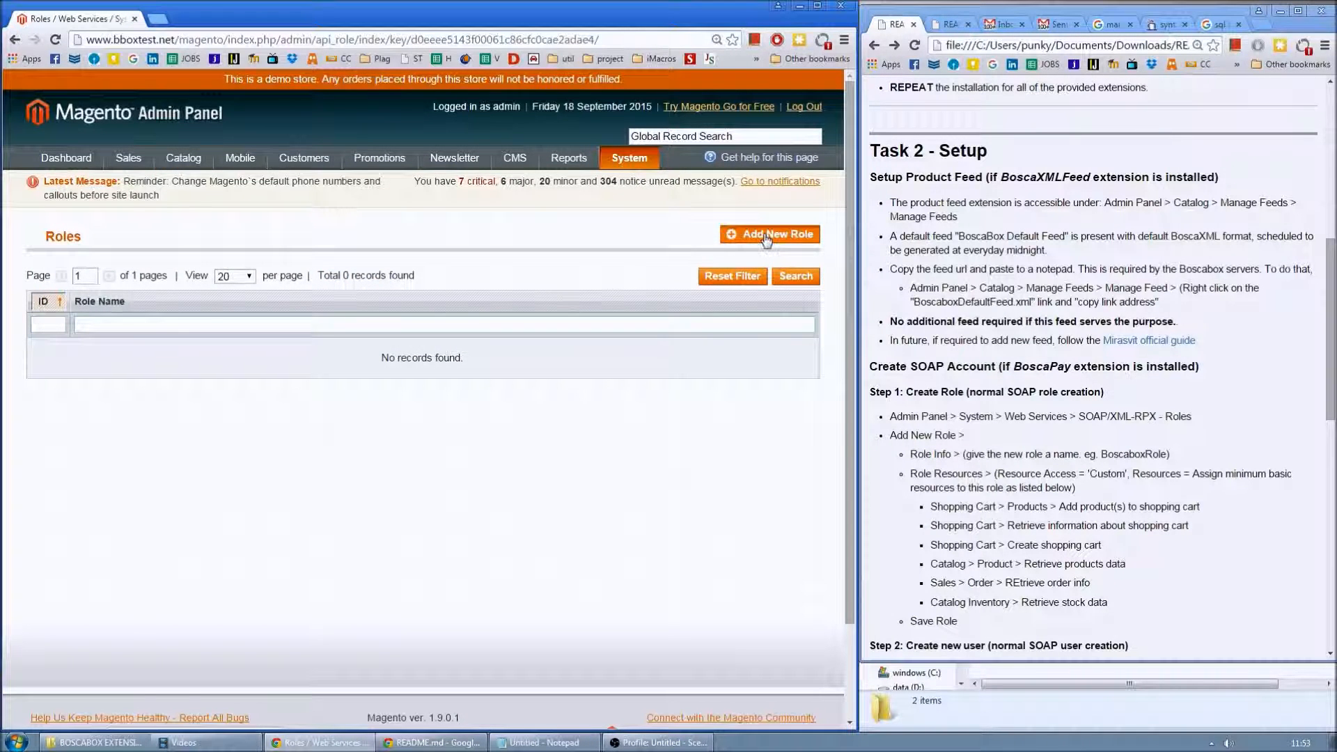
pyautogui.click(445, 307)
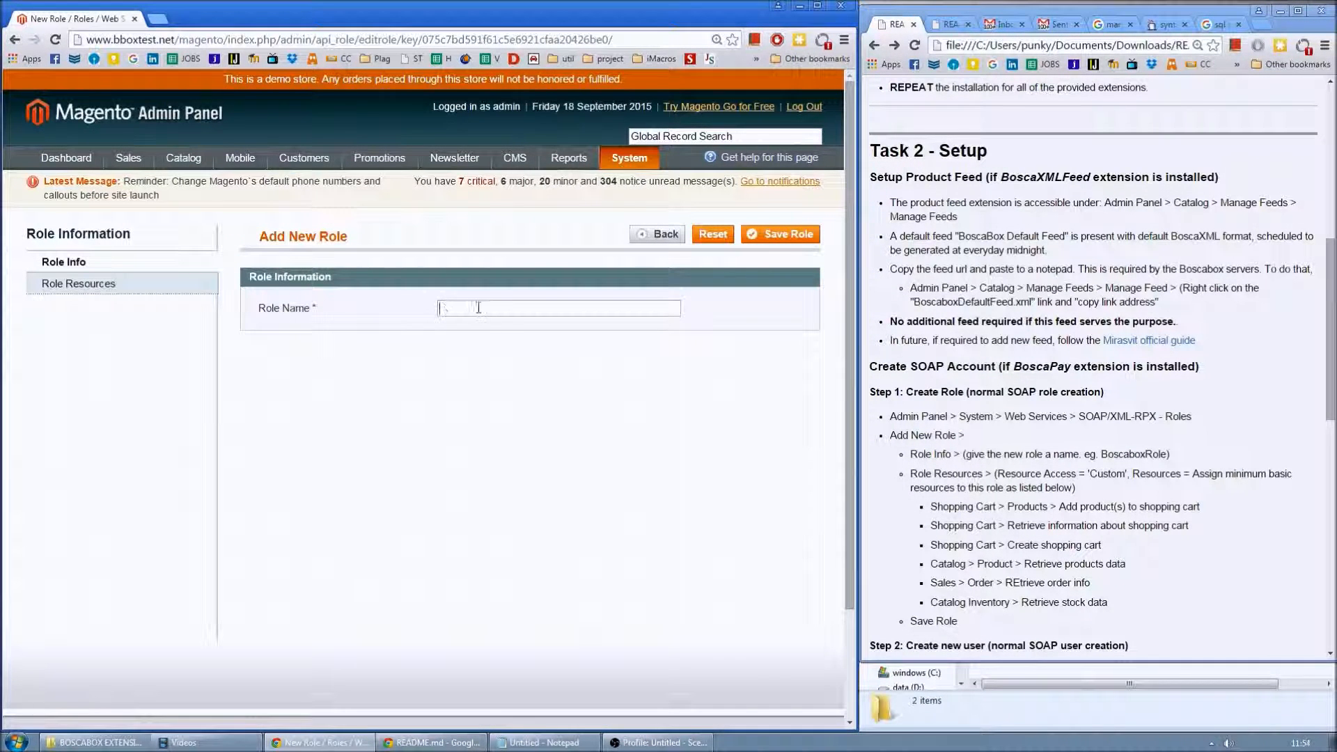
pyautogui.write('bosca')
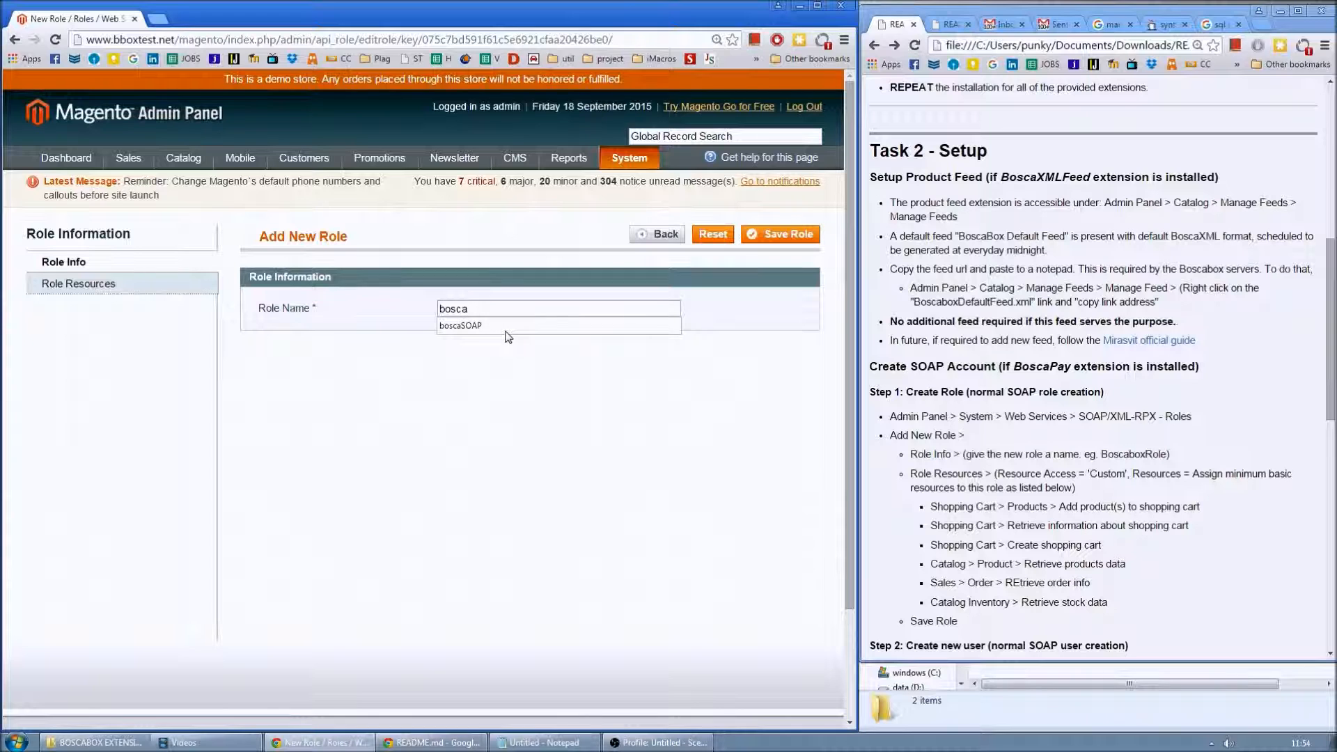
pyautogui.write('SOAP')
pyautogui.click(507, 326)
pyautogui.click(76, 284)
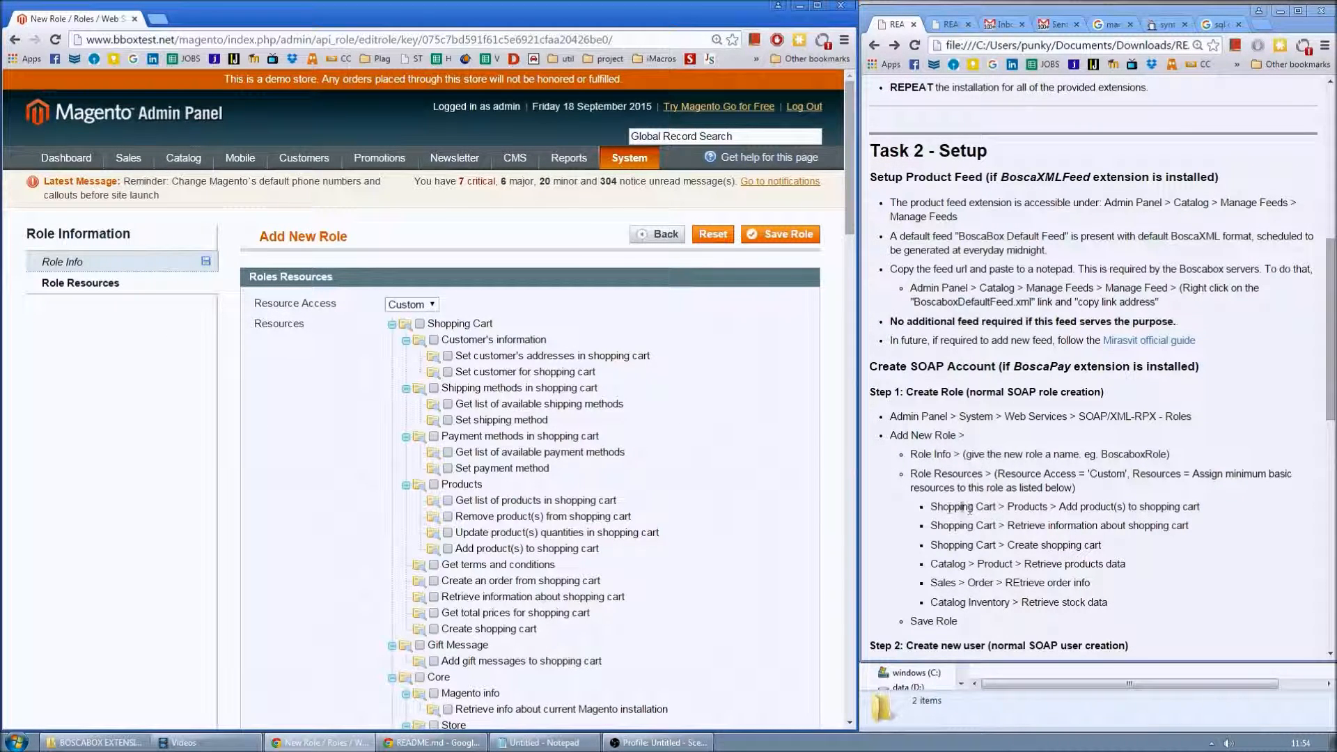
# - Allow the role to add products to the shopping cart and retrieve shopping cart information
pyautogui.moveTo(949, 507); pyautogui.dragTo(1200, 507)
pyautogui.scroll(-2, 1071, 486)
pyautogui.click(941, 369)
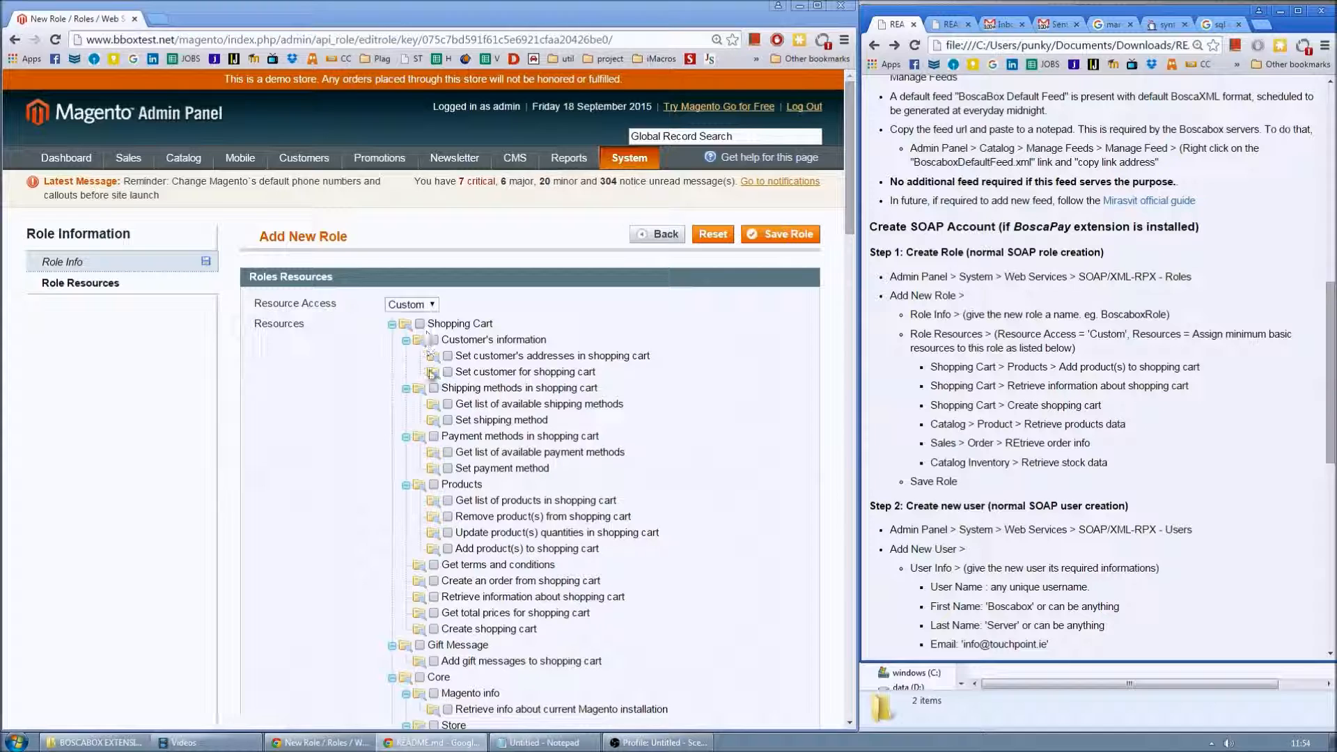
pyautogui.click(448, 550)
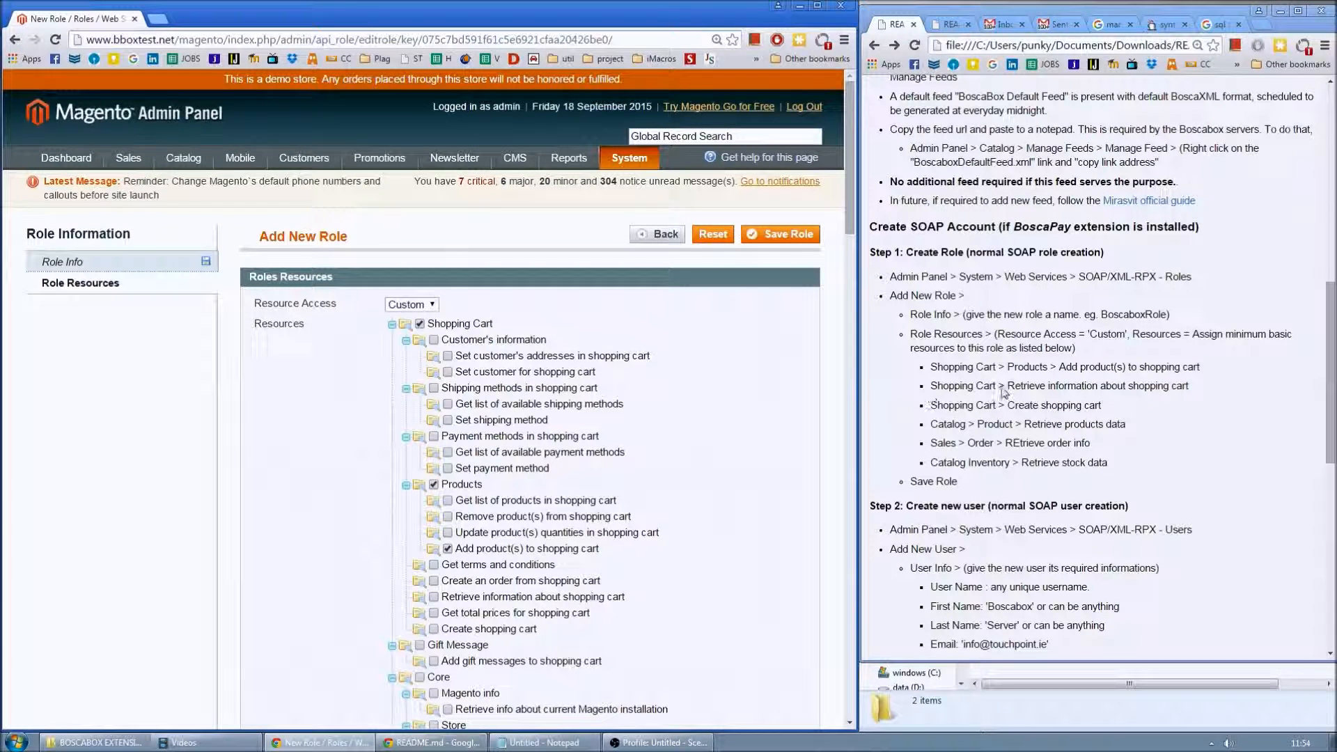
pyautogui.scroll(-1, 326, 565)
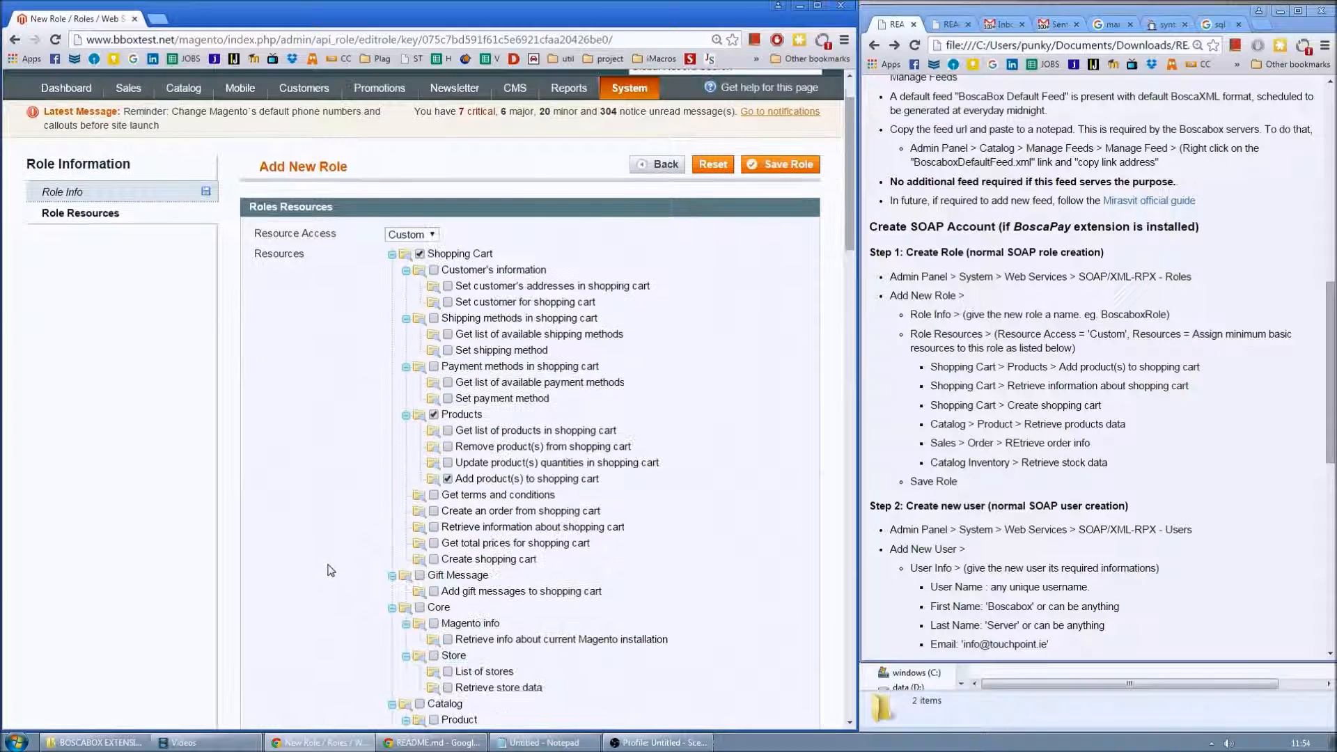
pyautogui.click(434, 528)
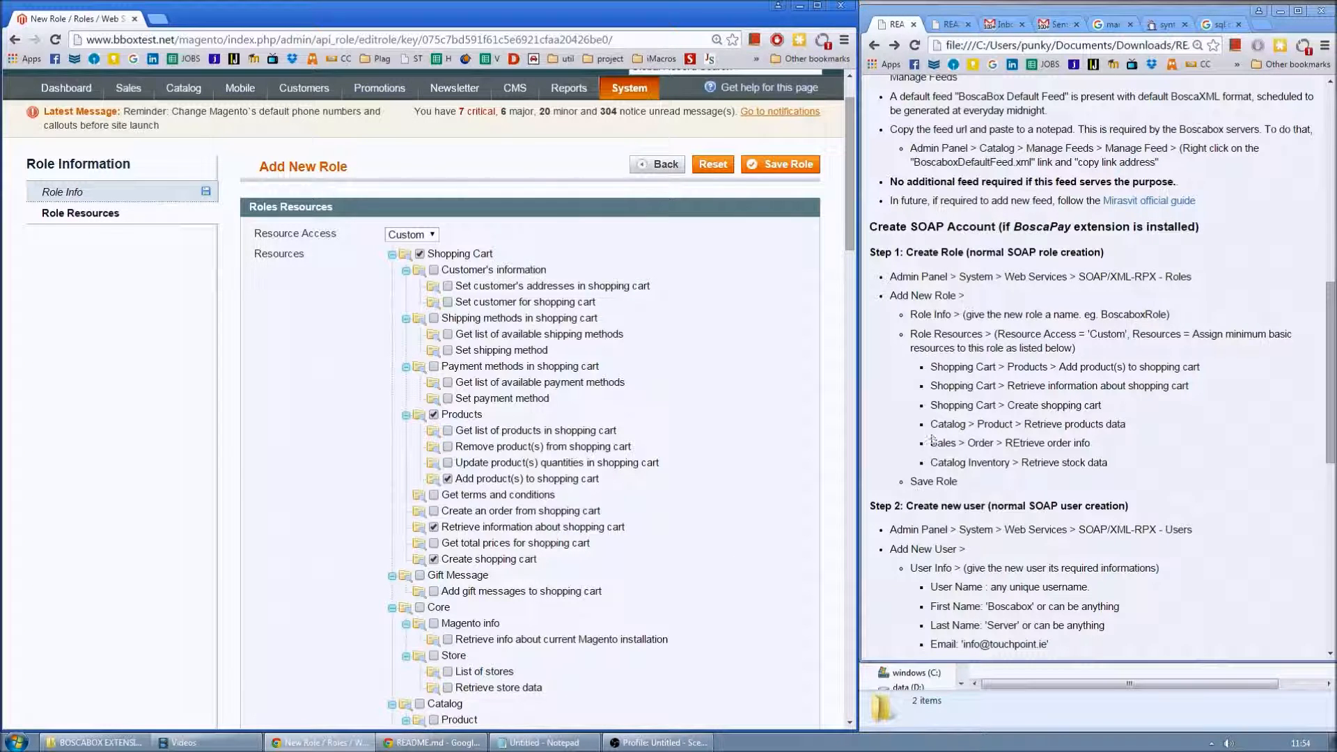
# - Allow Retrieve products data and scroll through the rest of the resources tree
pyautogui.scroll(-3, 347, 552)
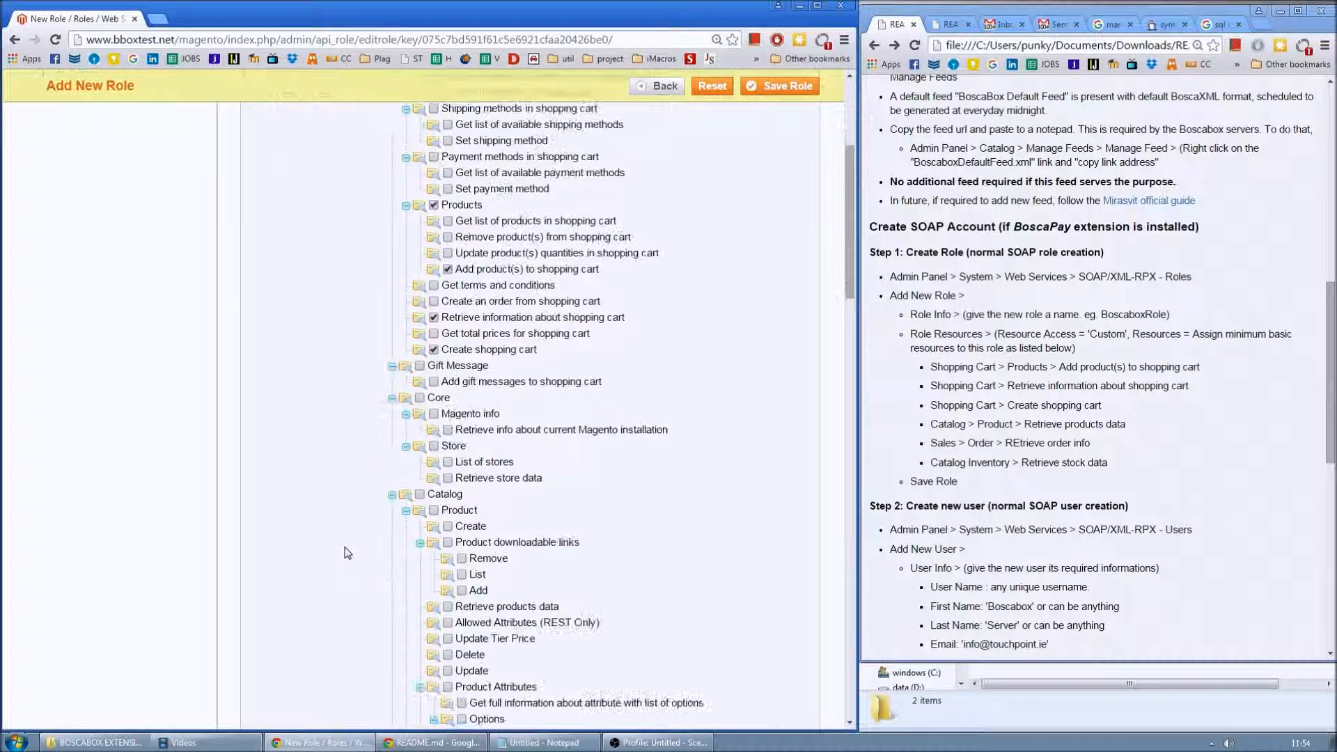
pyautogui.scroll(-2, 359, 549)
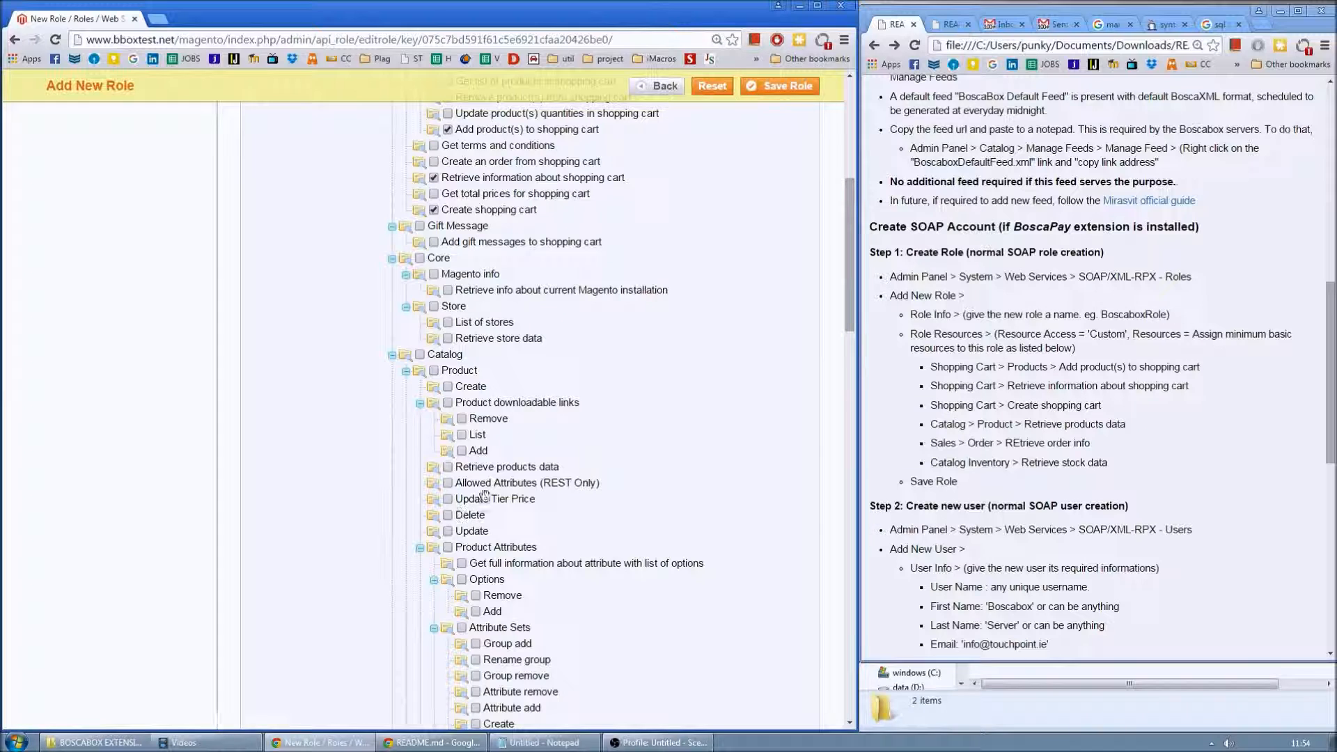
pyautogui.click(447, 466)
pyautogui.scroll(-5, 356, 590)
pyautogui.scroll(-3, 356, 590)
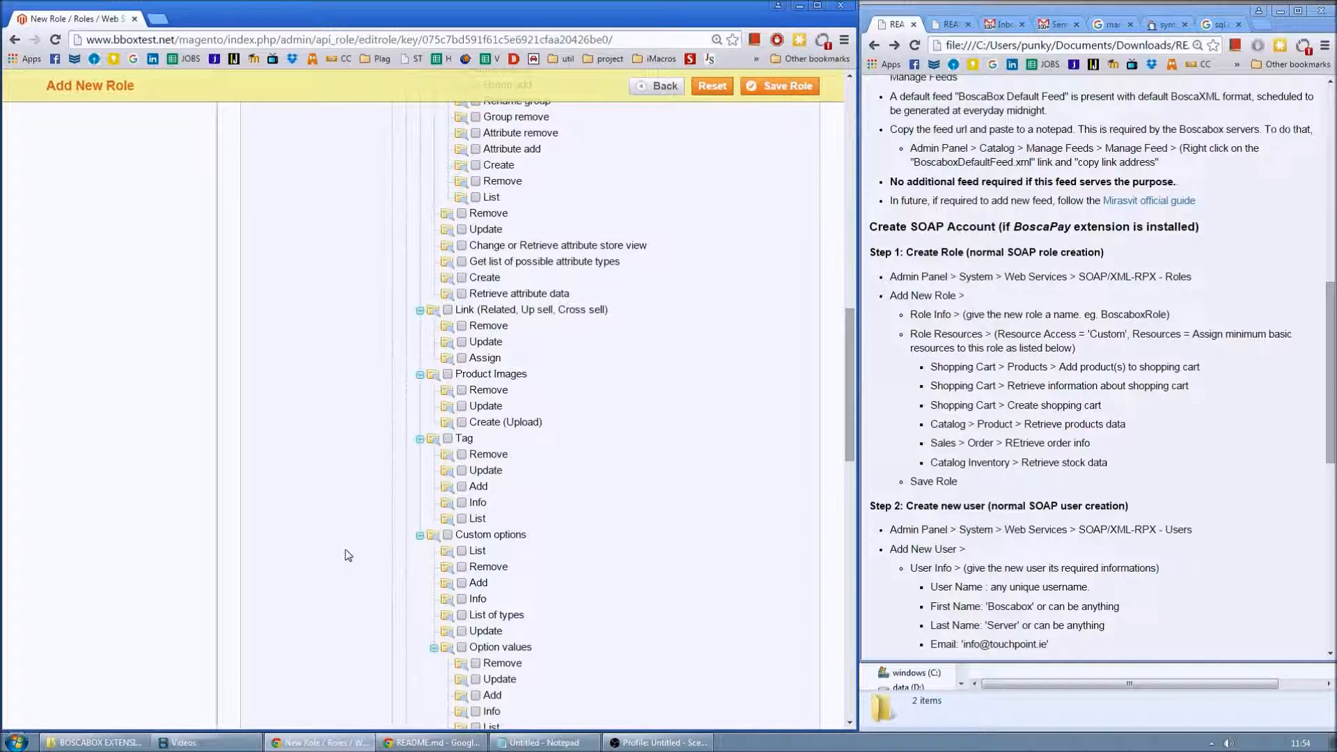
pyautogui.scroll(-5, 348, 555)
pyautogui.scroll(-4, 348, 555)
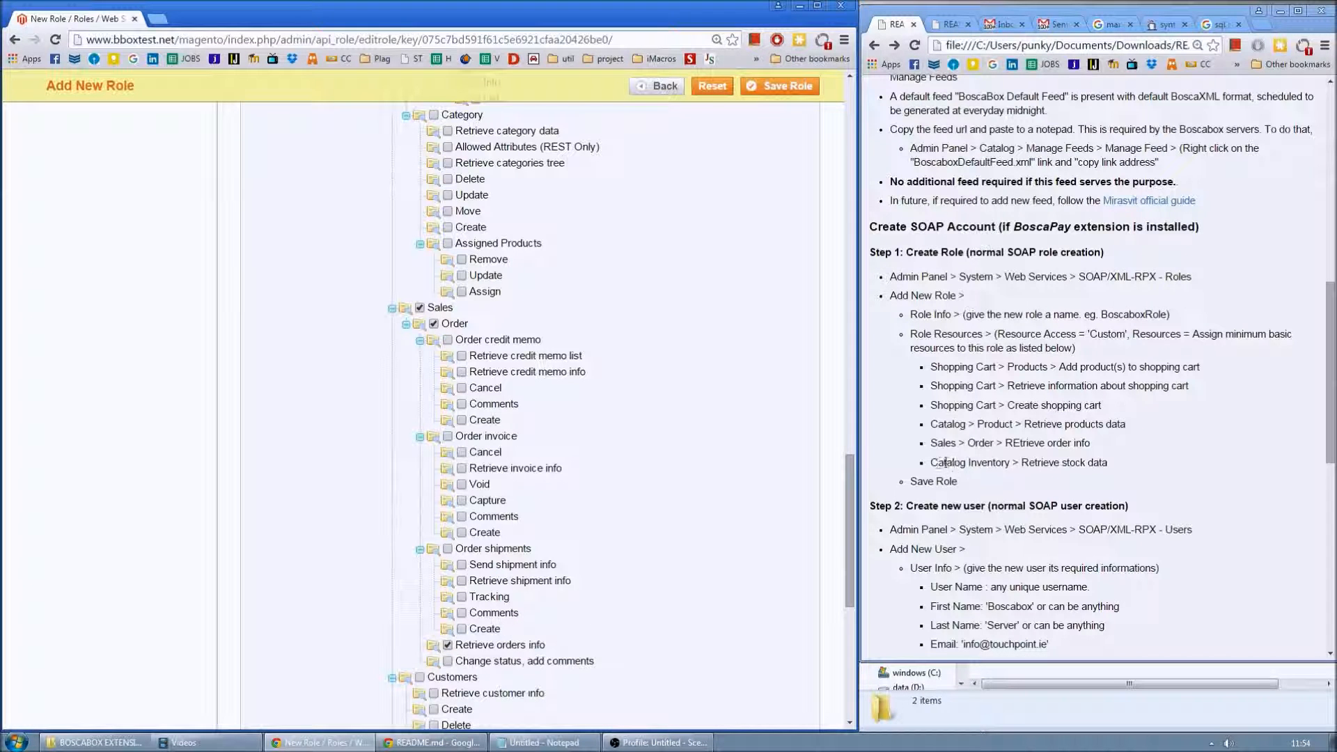
pyautogui.scroll(-5, 452, 580)
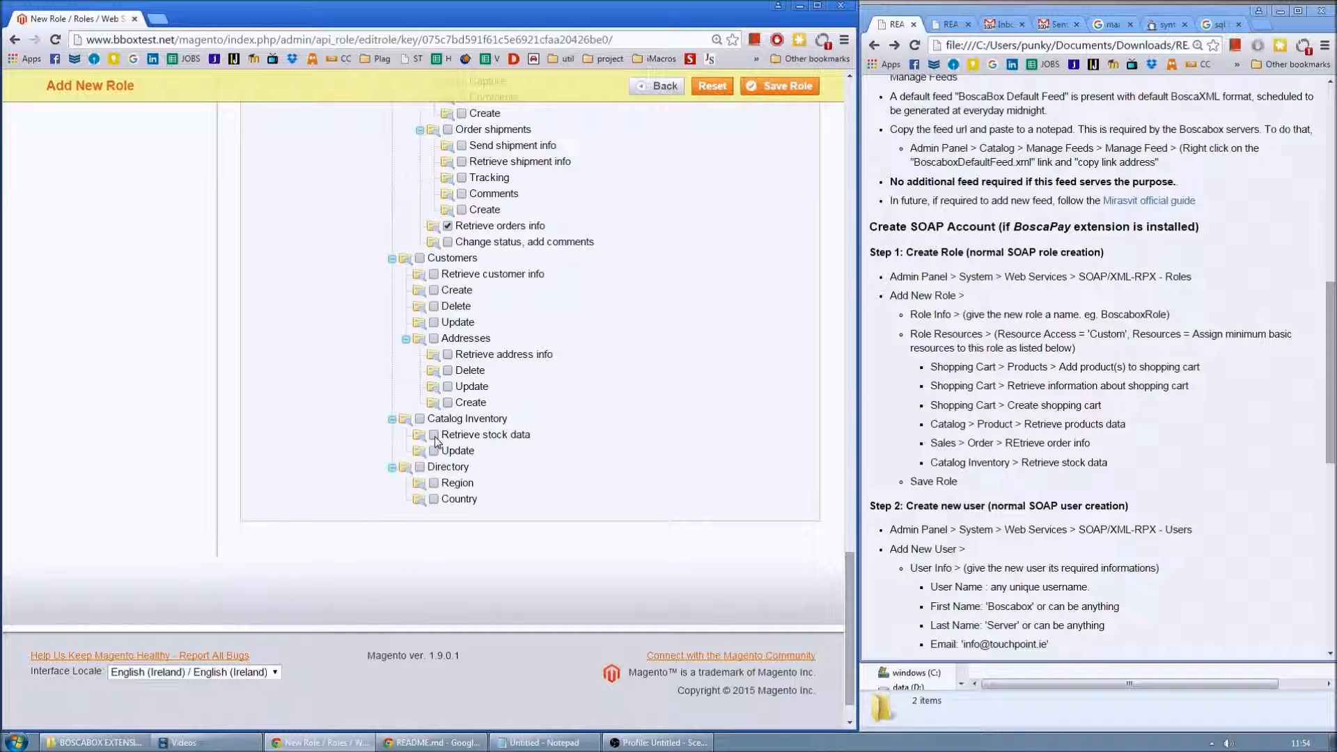
pyautogui.scroll(7, 640, 537)
pyautogui.scroll(10, 640, 528)
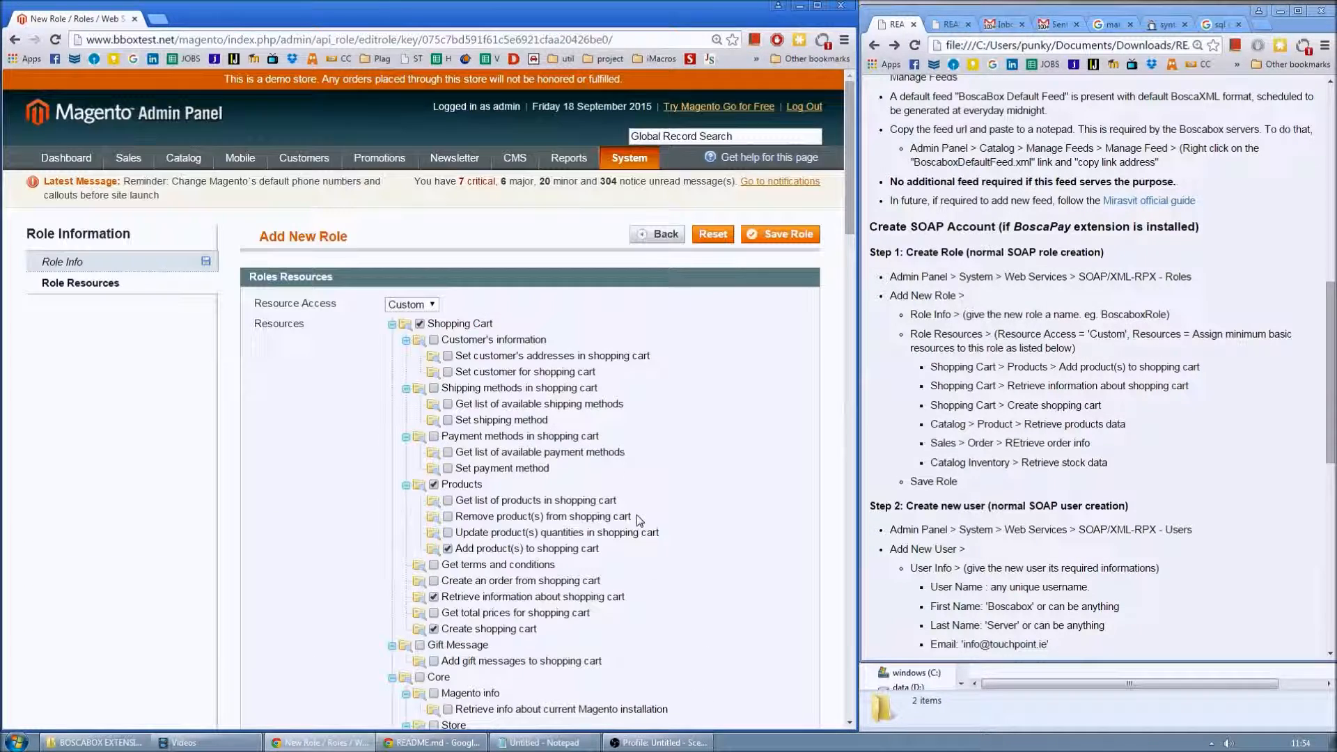
# - Save the boscaSOAP role with its selected resource permissions
pyautogui.click(780, 234)
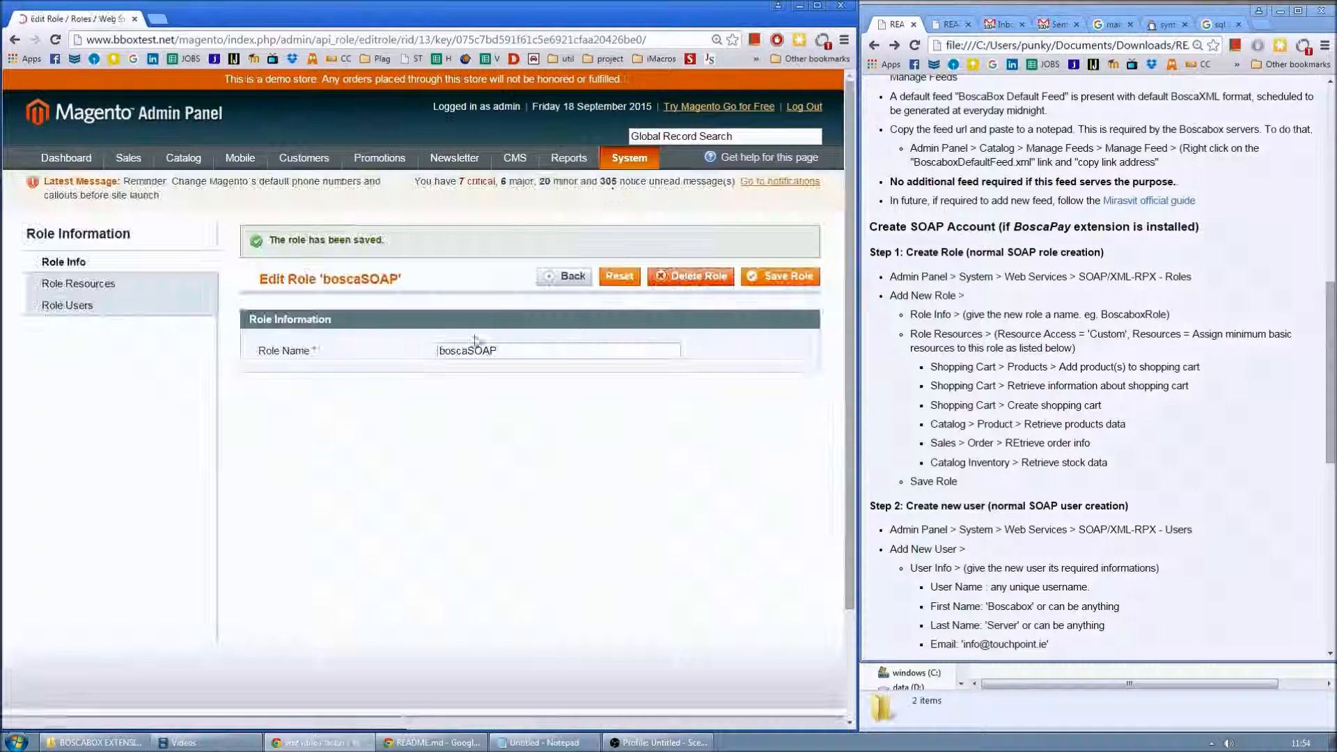
pyautogui.moveTo(646, 169)
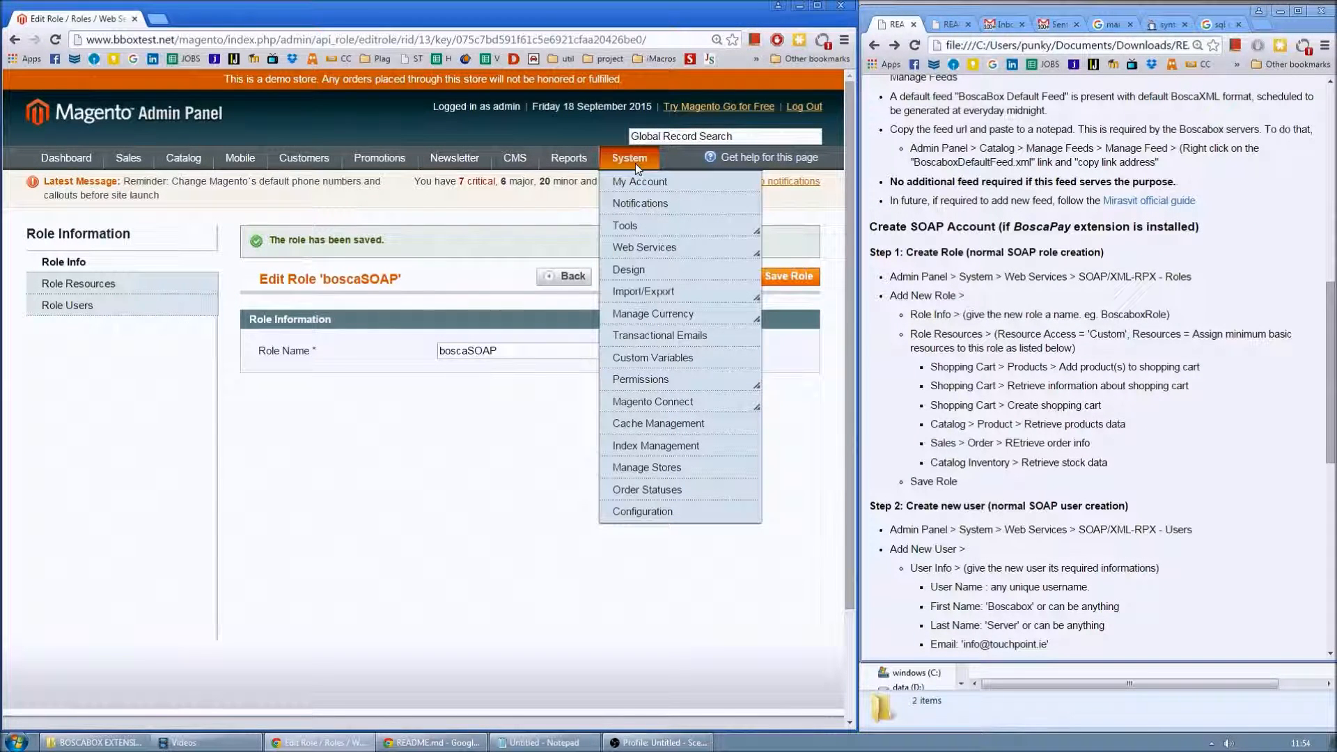
pyautogui.moveTo(648, 247)
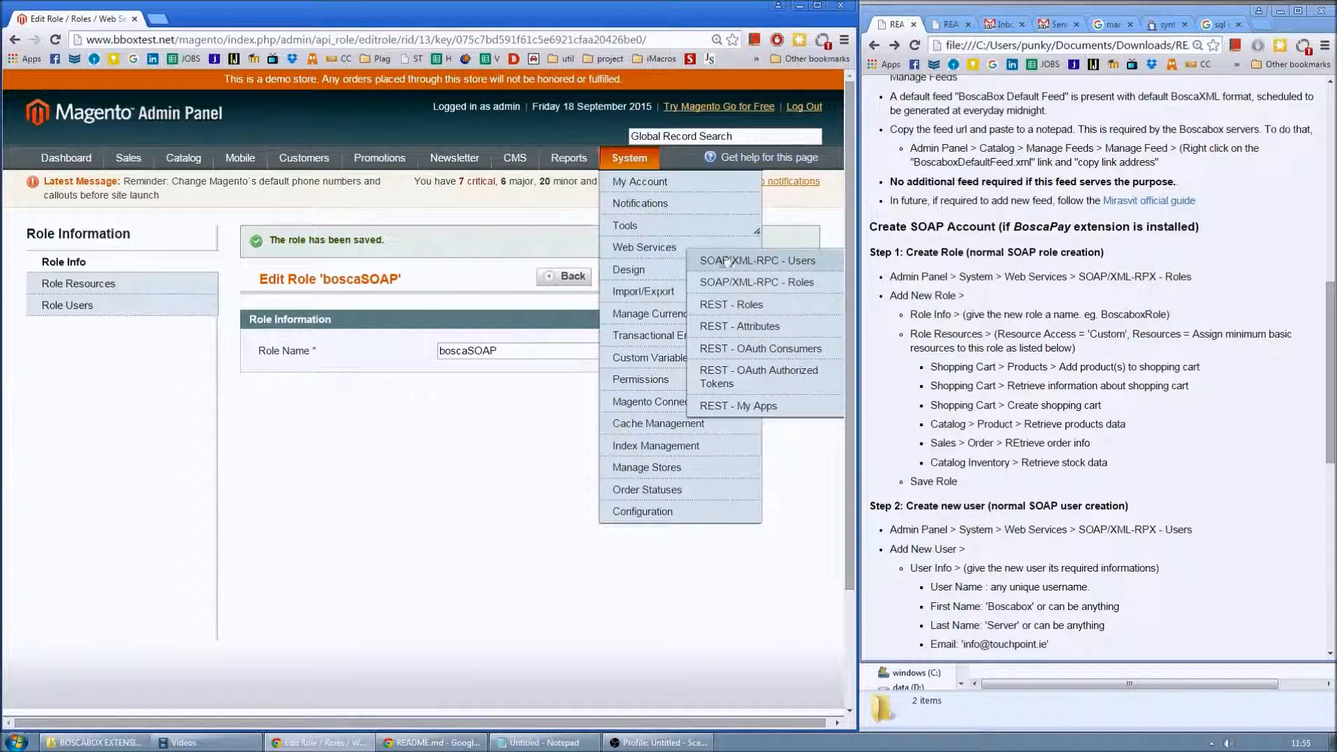
# - Start a new SOAP API user and fill in its username, first name and last name
pyautogui.click(784, 262)
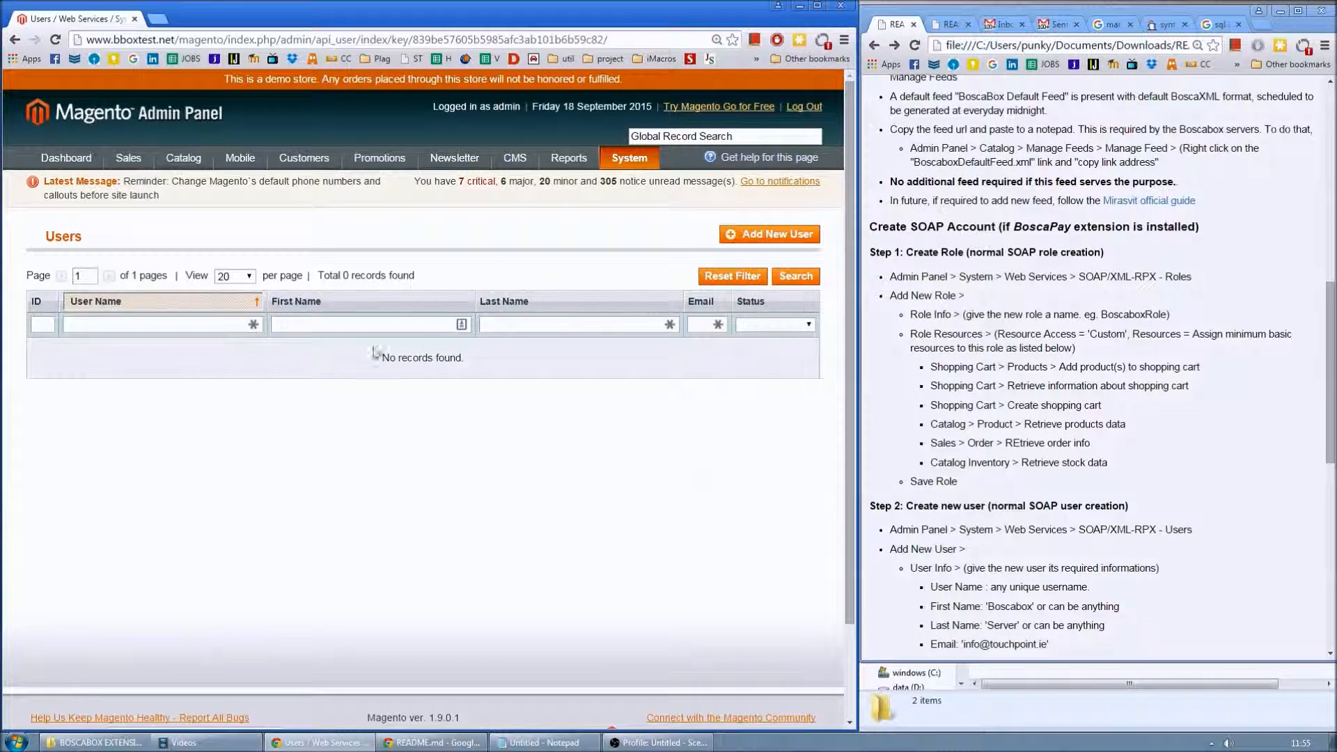
pyautogui.click(766, 237)
pyautogui.click(473, 310)
pyautogui.write('boscaAPI')
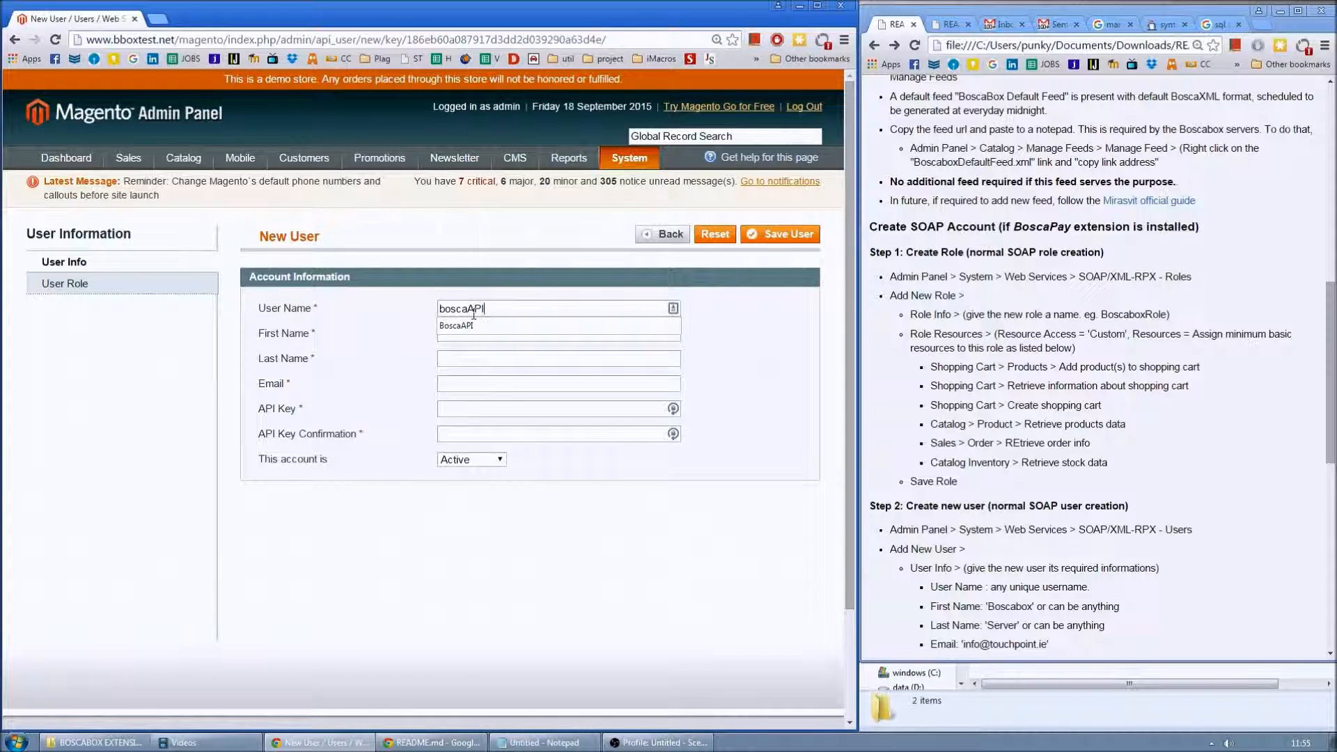
pyautogui.press('Tab')
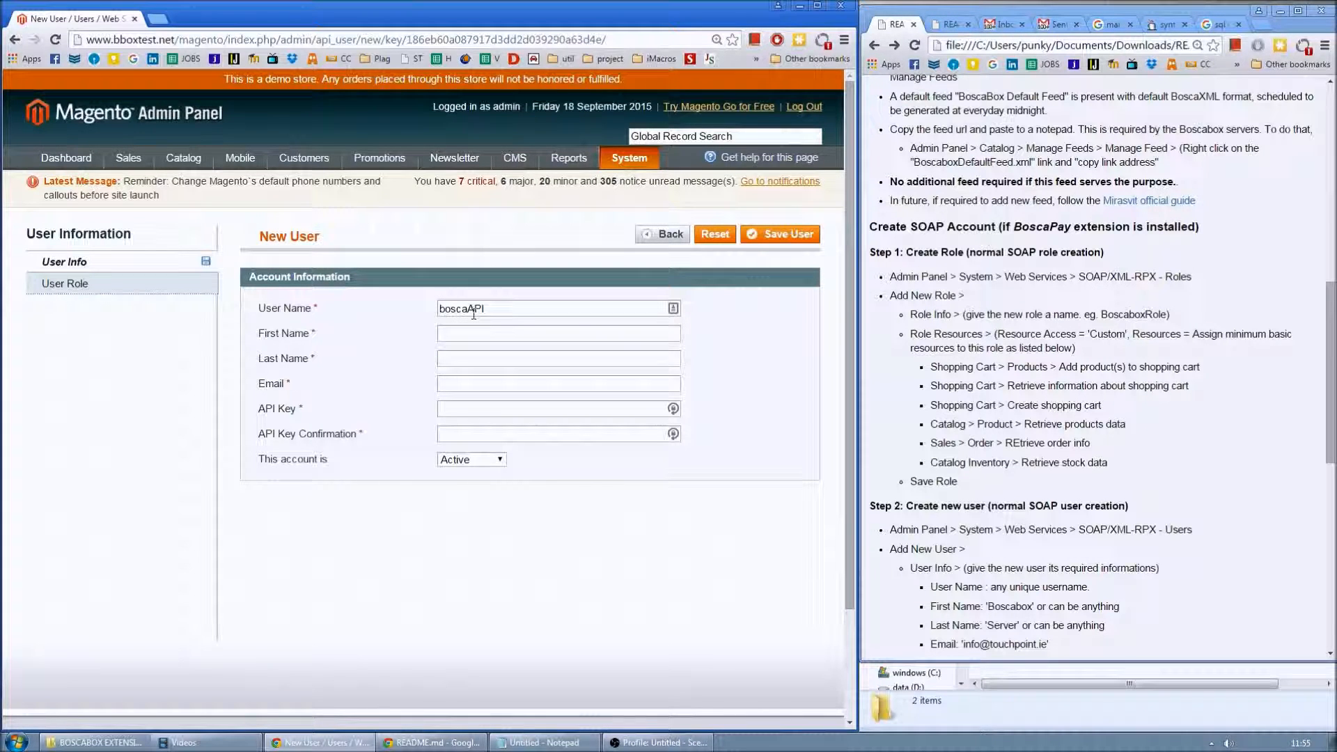
pyautogui.write('bosca')
pyautogui.press('Tab')
pyautogui.write('box')
pyautogui.press('Tab')
# - Add the user's e-mail address and API key, then select the username for copying
pyautogui.write('i')
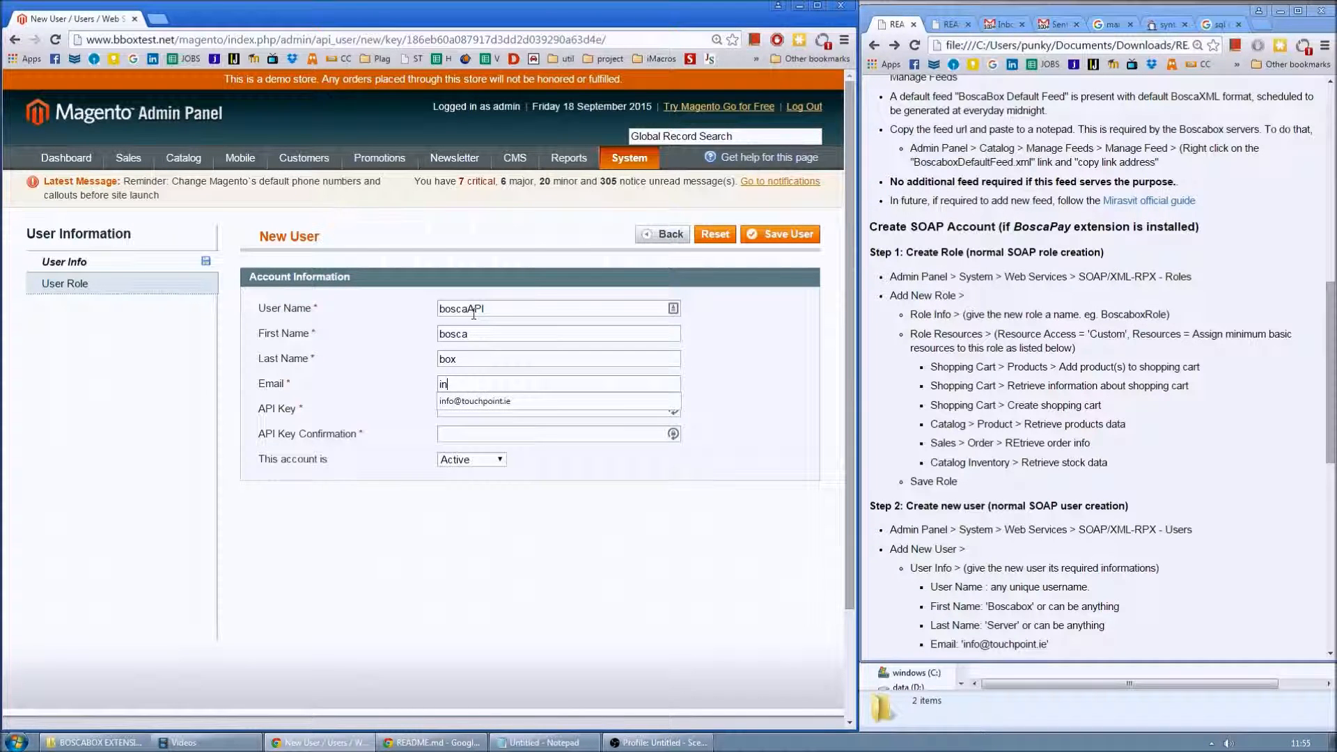
pyautogui.write('n')
pyautogui.press('Down')
pyautogui.press('Tab')
pyautogui.click(467, 410)
pyautogui.write('bosc')
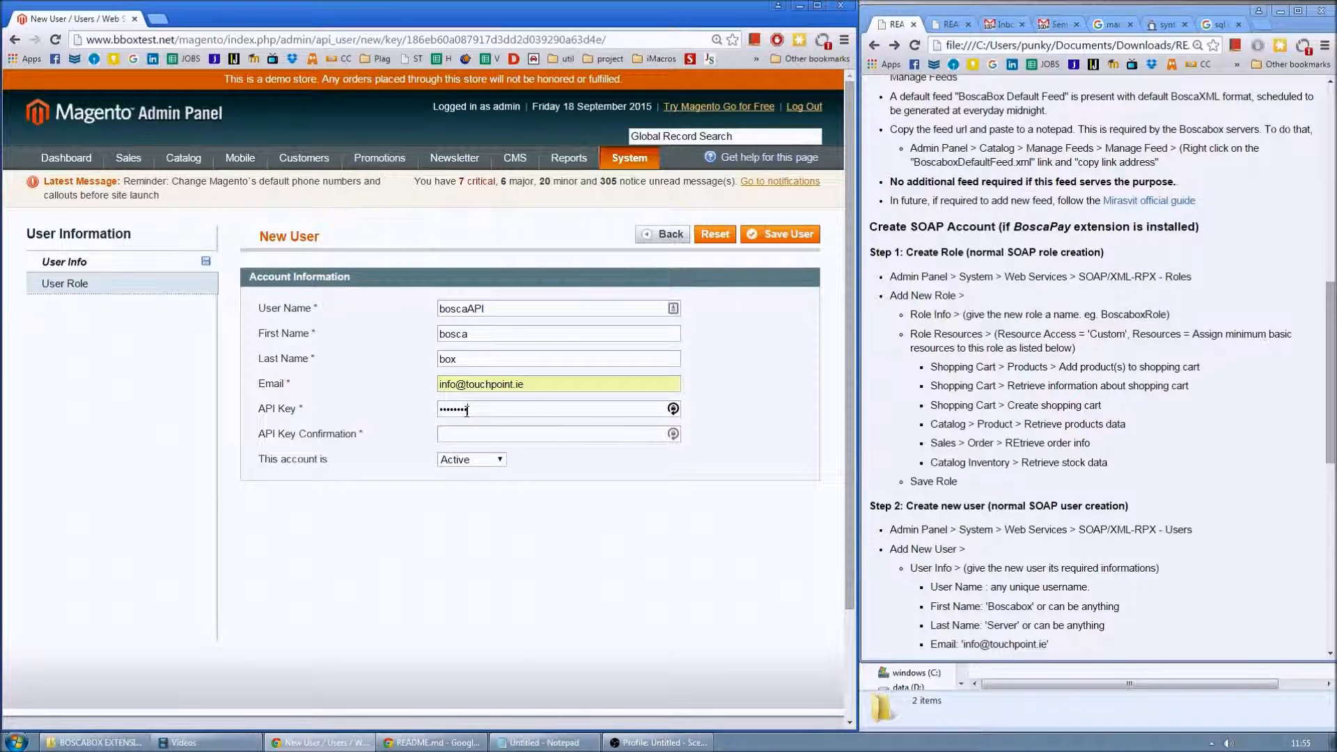
pyautogui.write('abox123b')
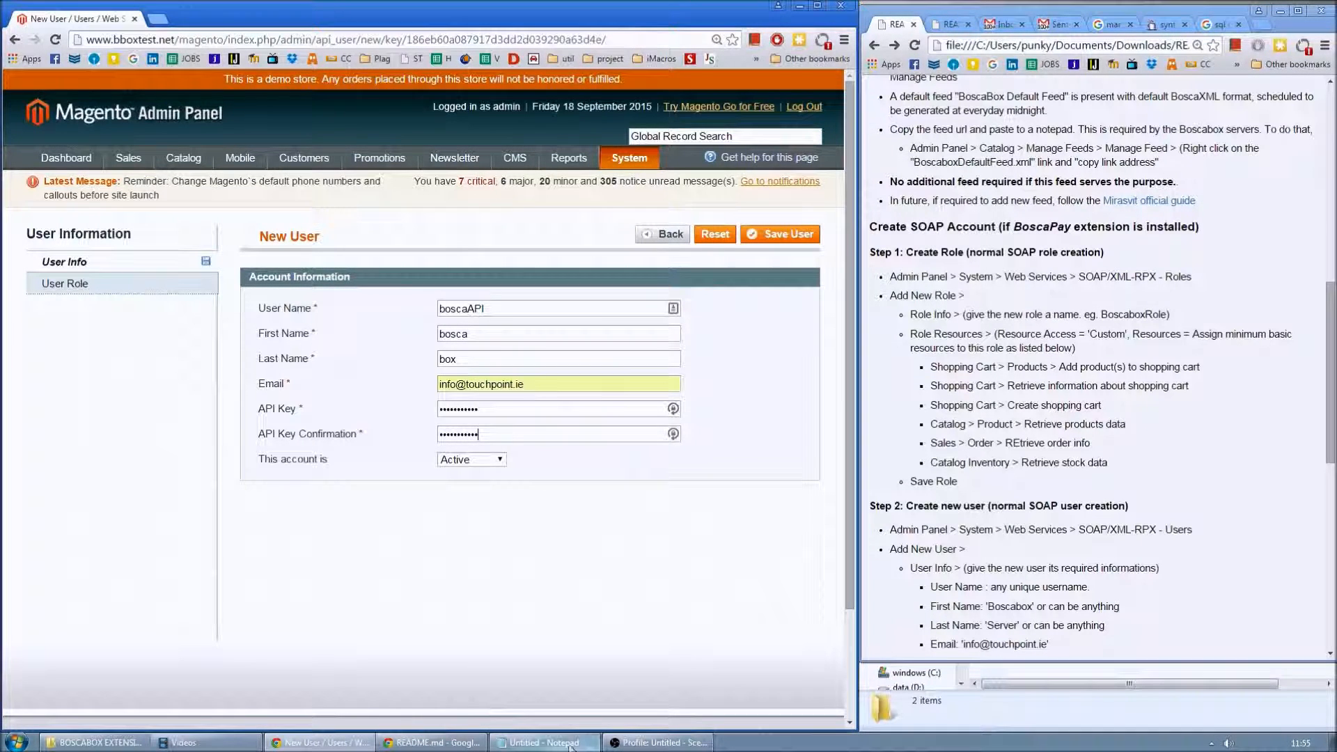
pyautogui.doubleClick(460, 309)
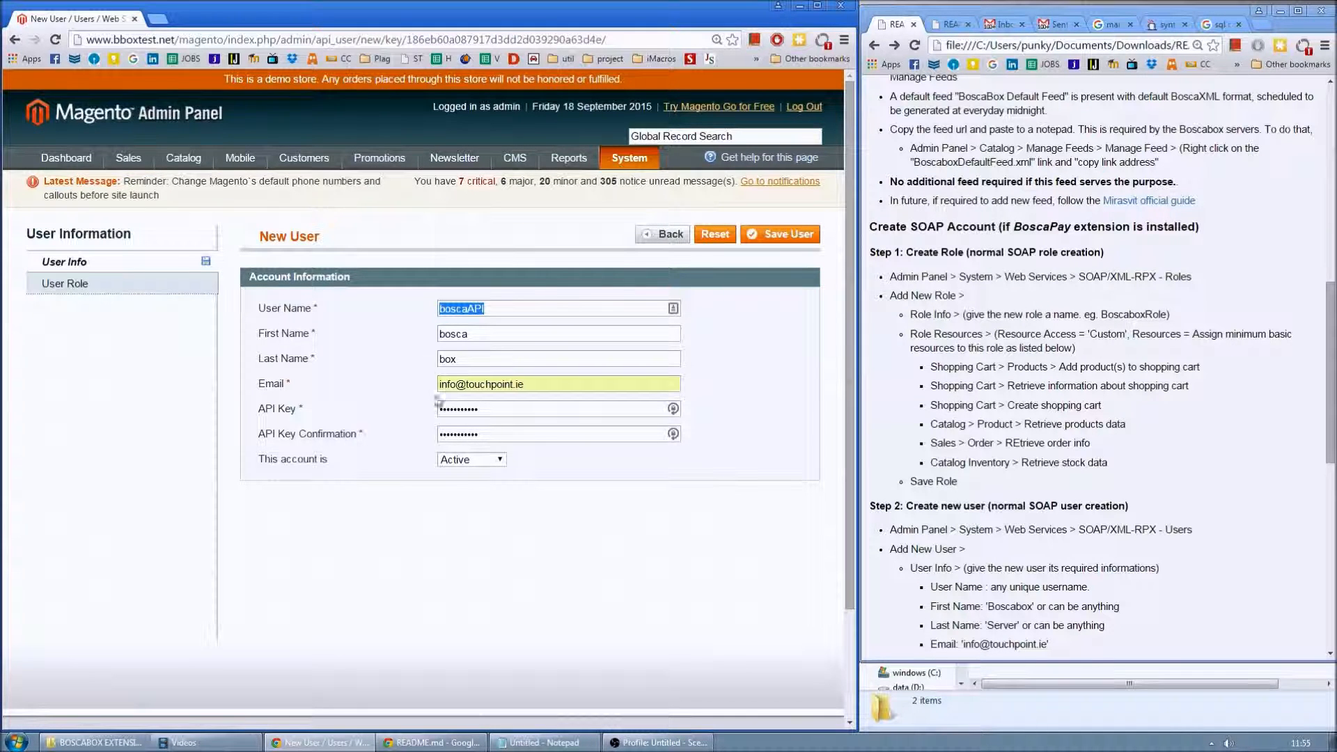
# - In Notepad, add a 'username: boscaAPI' line to the notes
pyautogui.click(543, 742)
pyautogui.press('Return')
pyautogui.write('usernam')
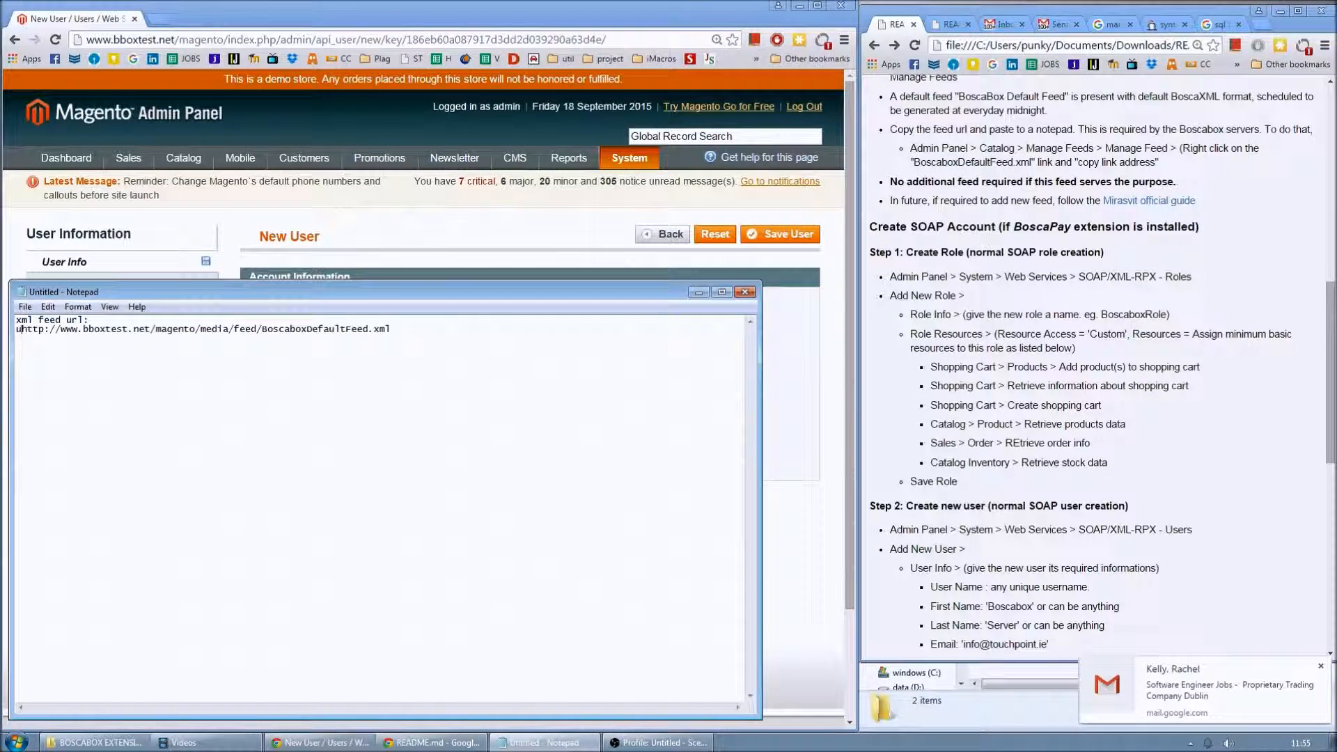
pyautogui.write('e: ')
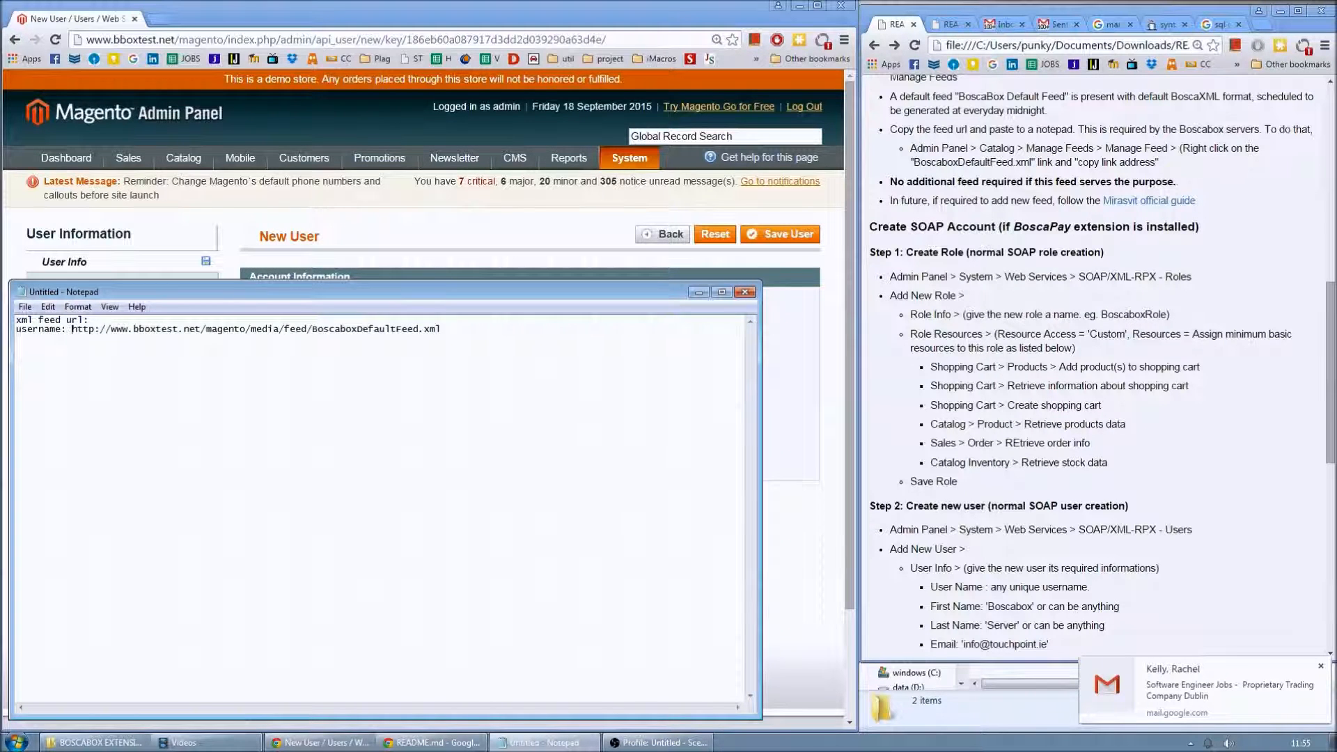
pyautogui.write('boscaAPI')
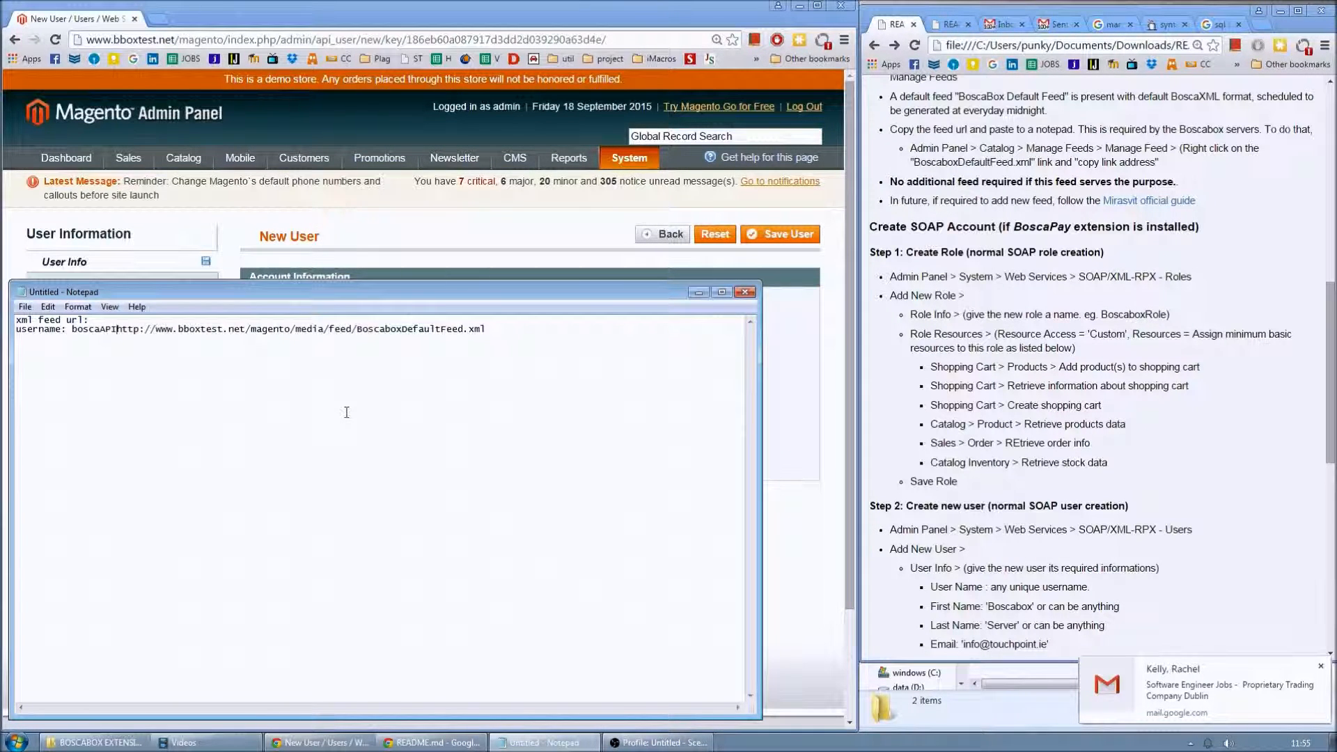
pyautogui.press('Return')
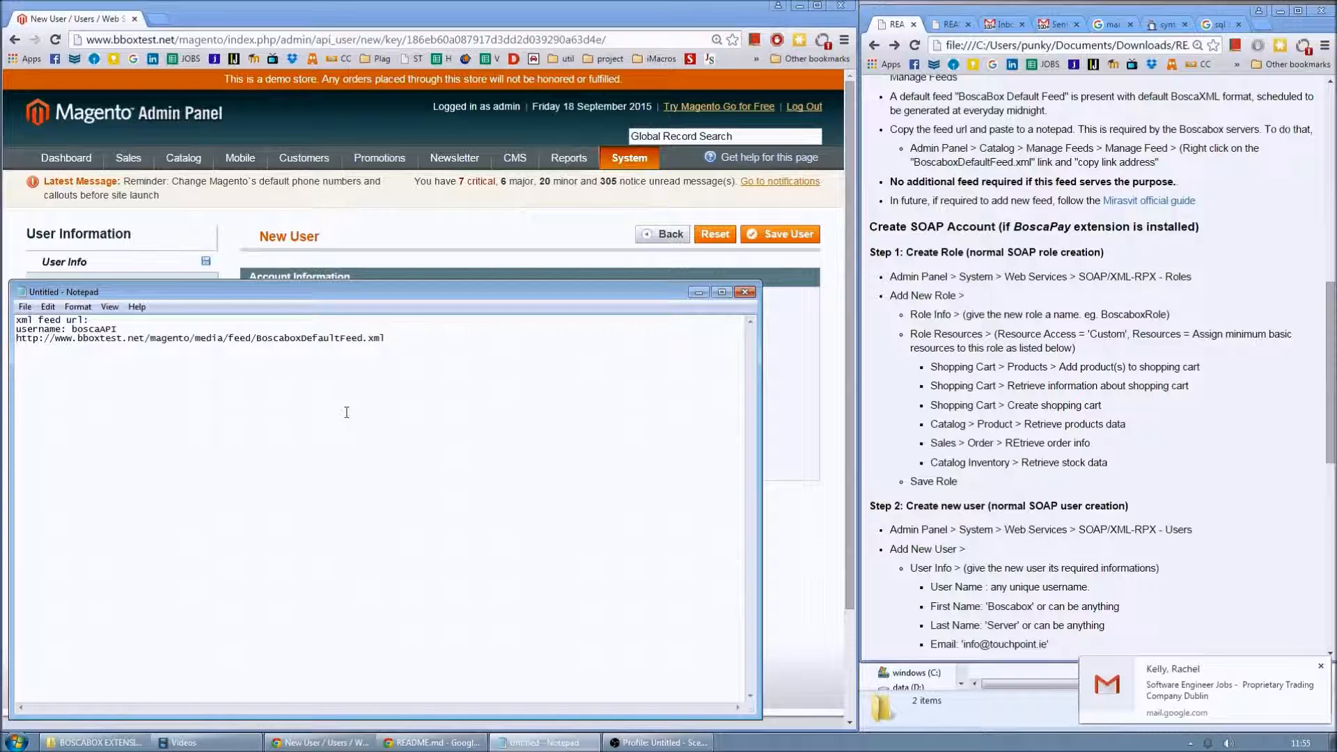
# - Move the feed URL onto the first line and add a password line with the API key
pyautogui.hotkey('shift', 'End')
pyautogui.hotkey('ctrl', 'x')
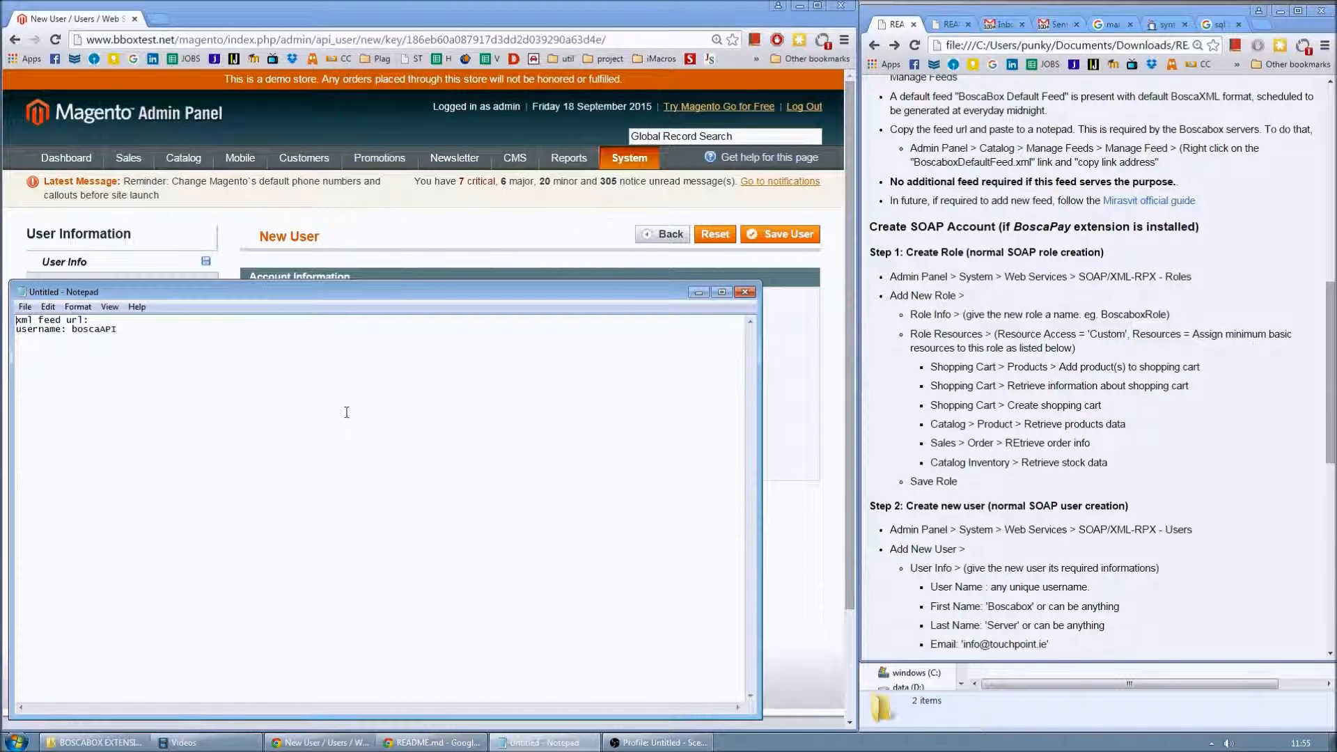
pyautogui.hotkey('ctrl', 'v')
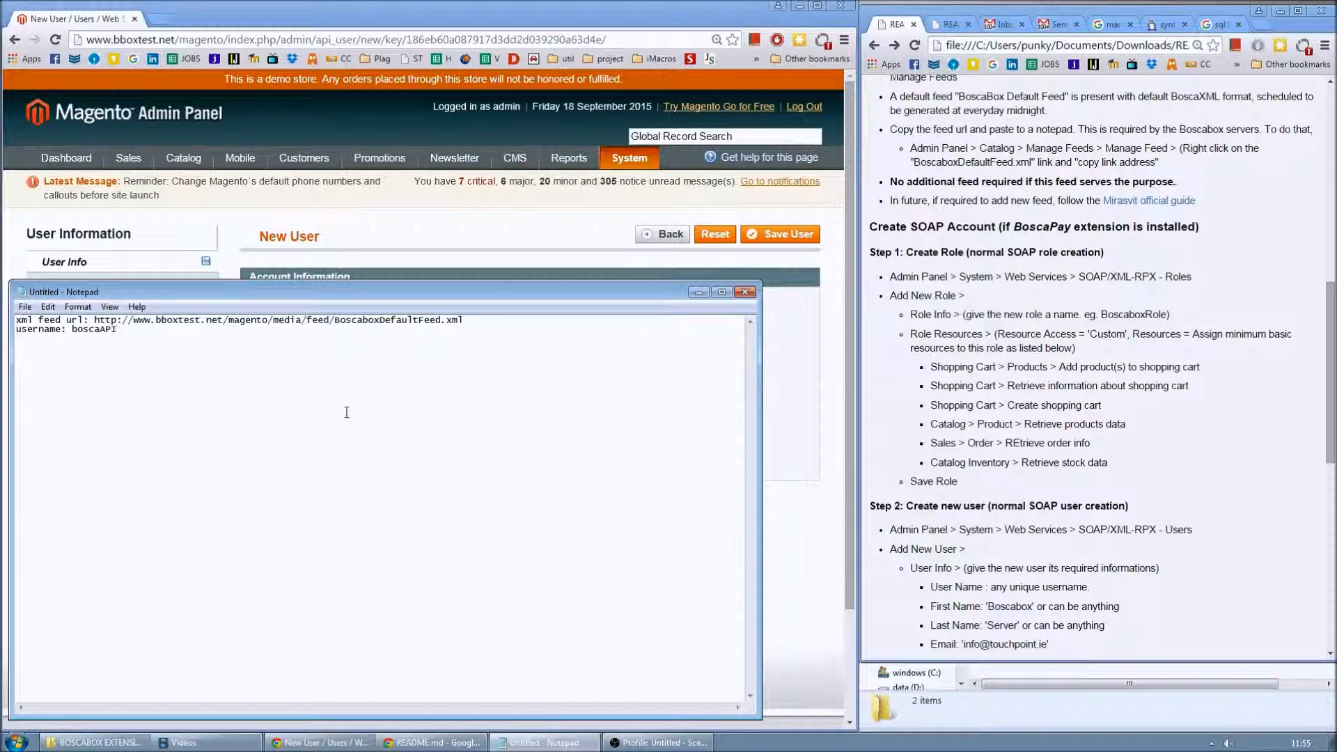
pyautogui.press('BackSpace')
pyautogui.press('BackSpace')
pyautogui.write('boscakey123')
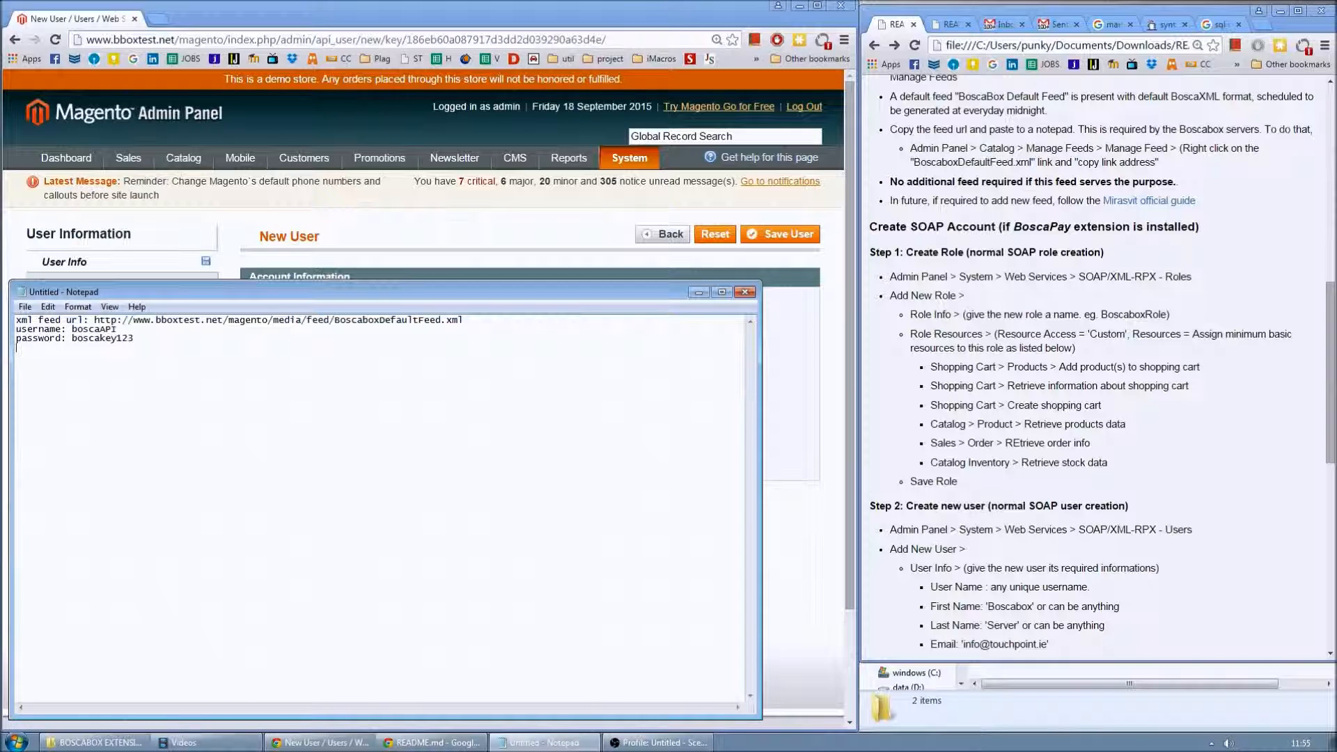
pyautogui.click(824, 490)
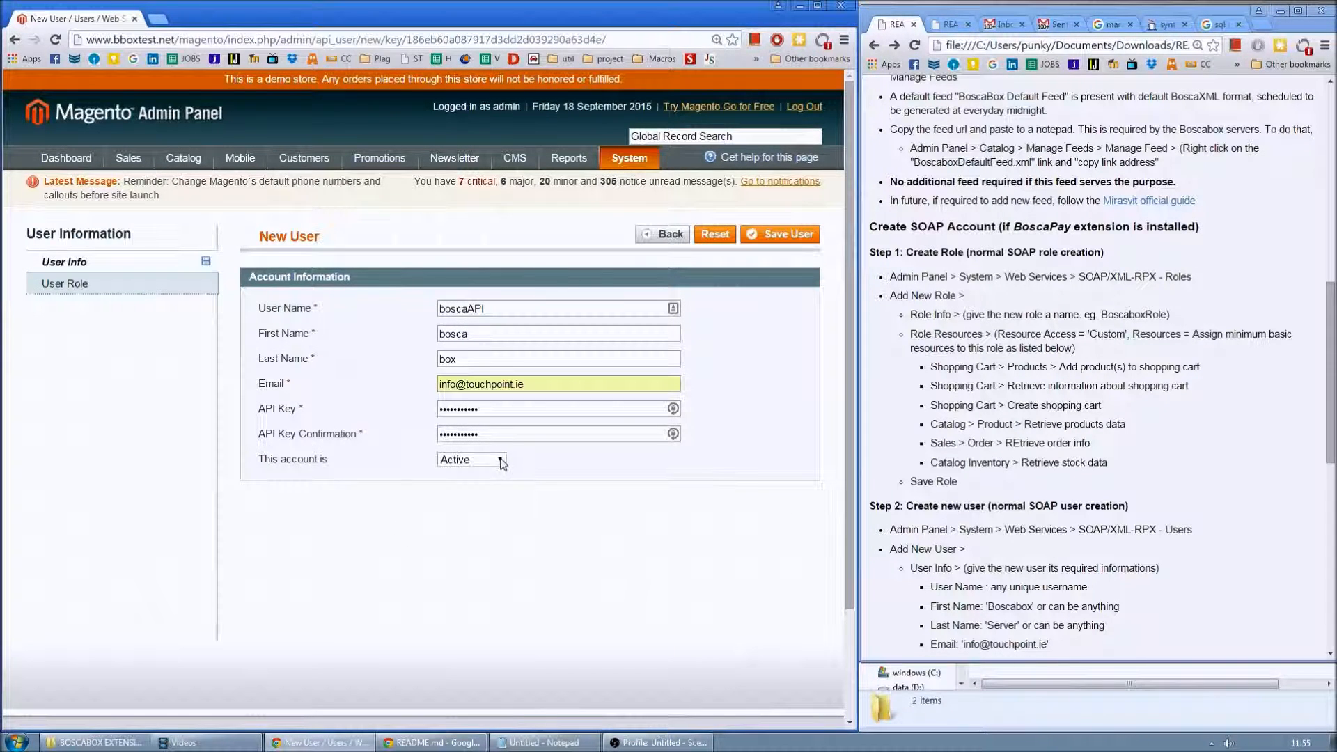
# - Assign the boscaSOAP role to the new SOAP API user and save the user
pyautogui.click(66, 284)
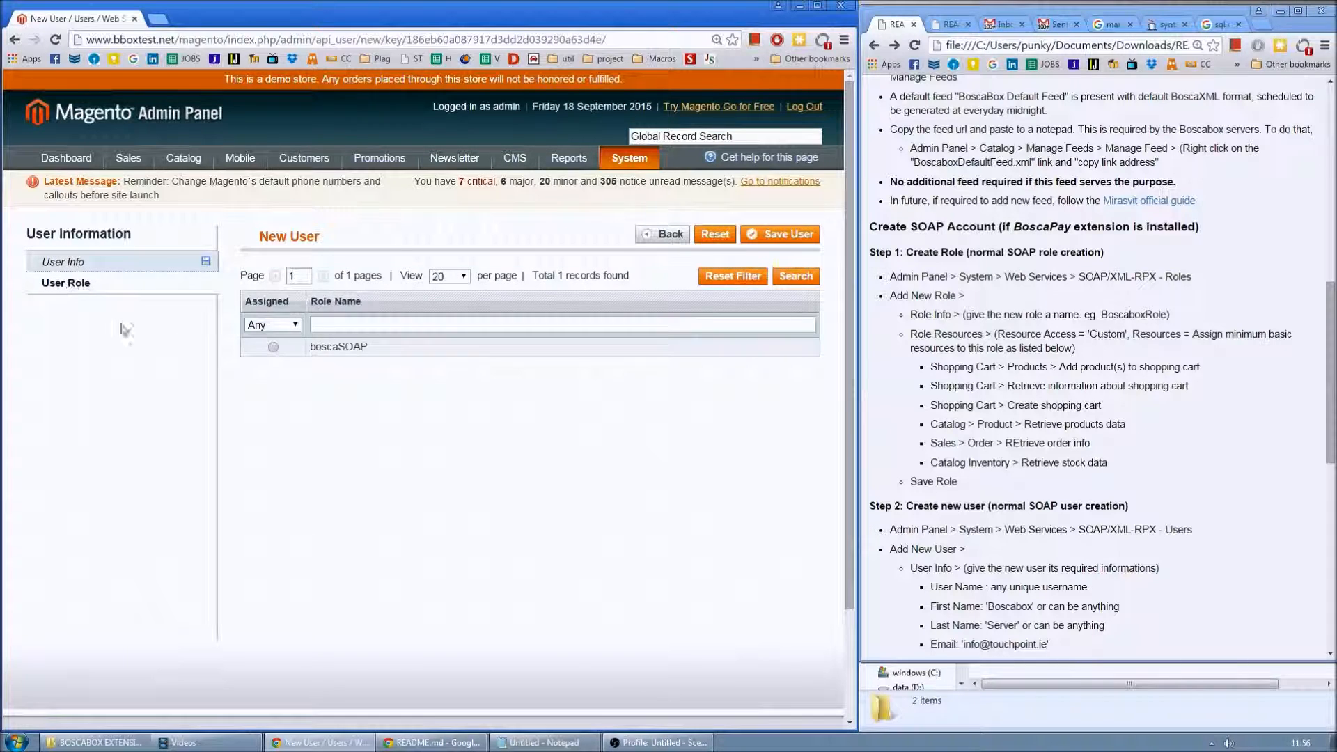
pyautogui.click(273, 348)
pyautogui.click(769, 236)
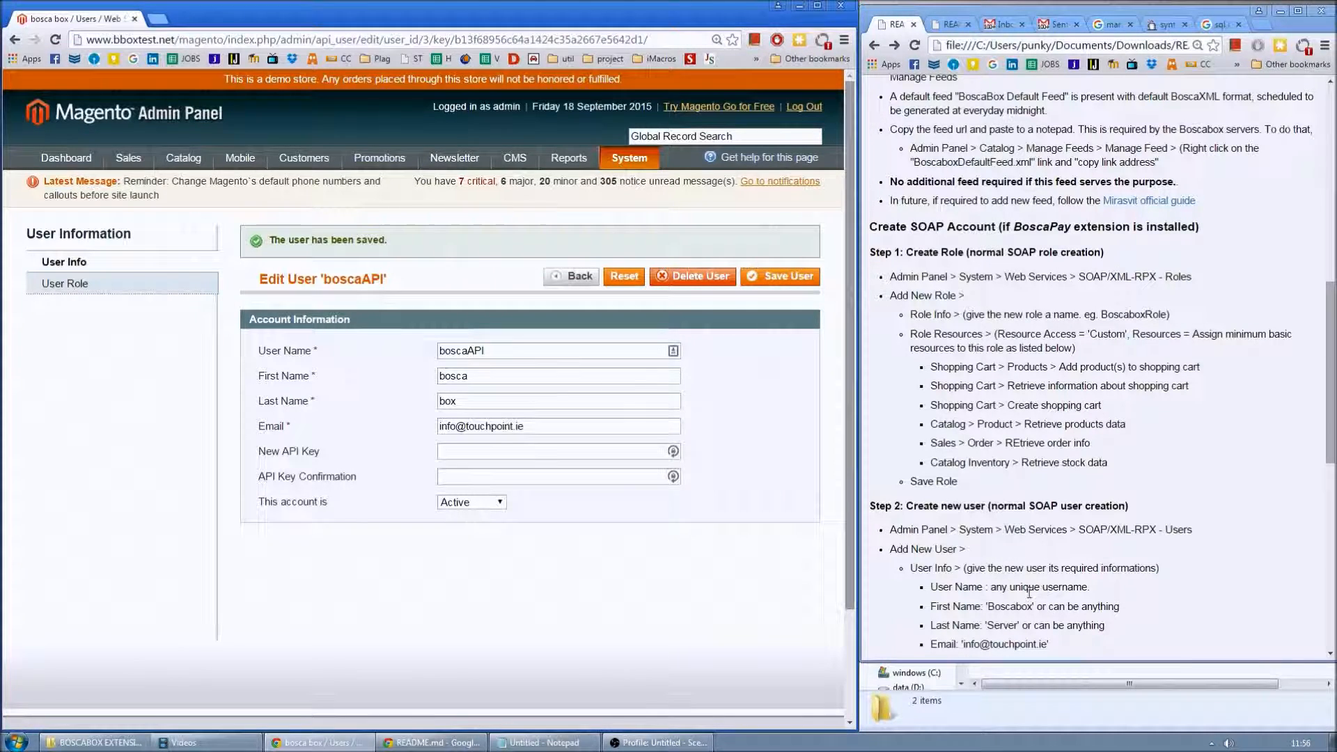
pyautogui.scroll(-3, 952, 379)
pyautogui.scroll(-4, 952, 379)
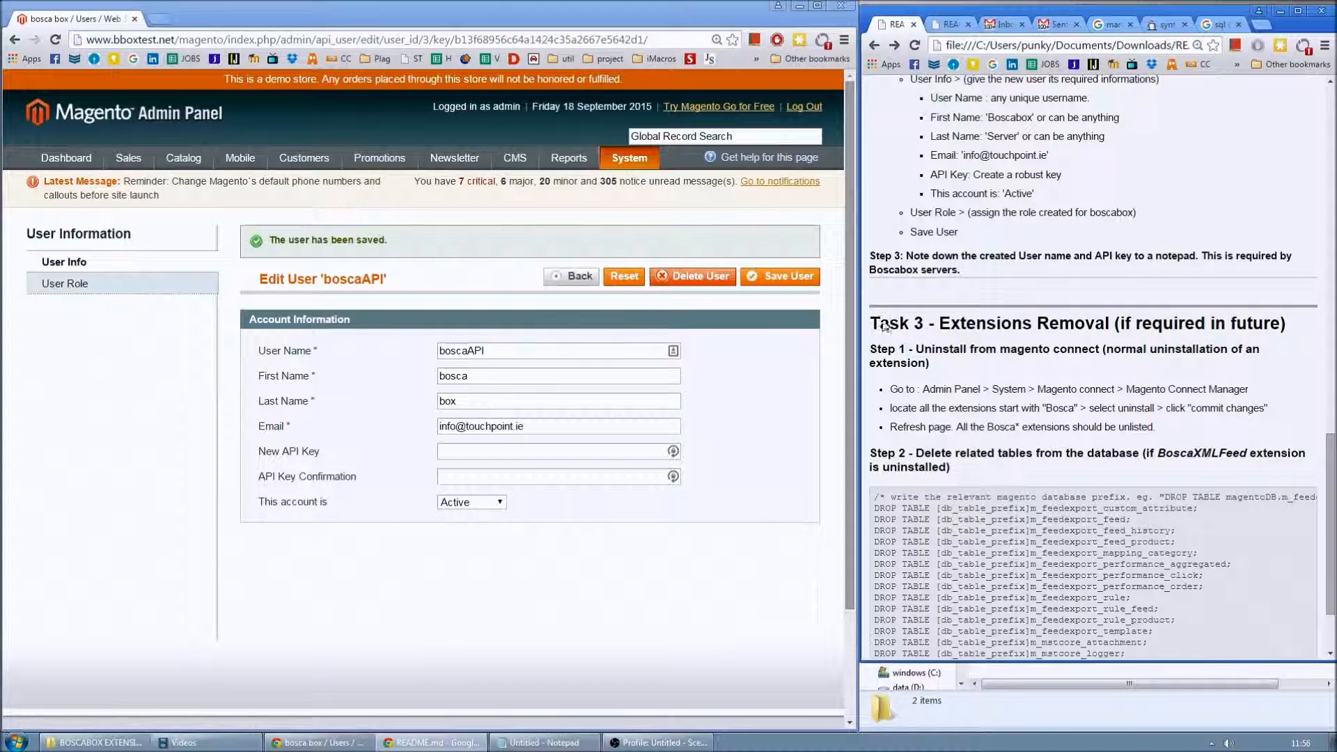
pyautogui.scroll(-2, 1172, 353)
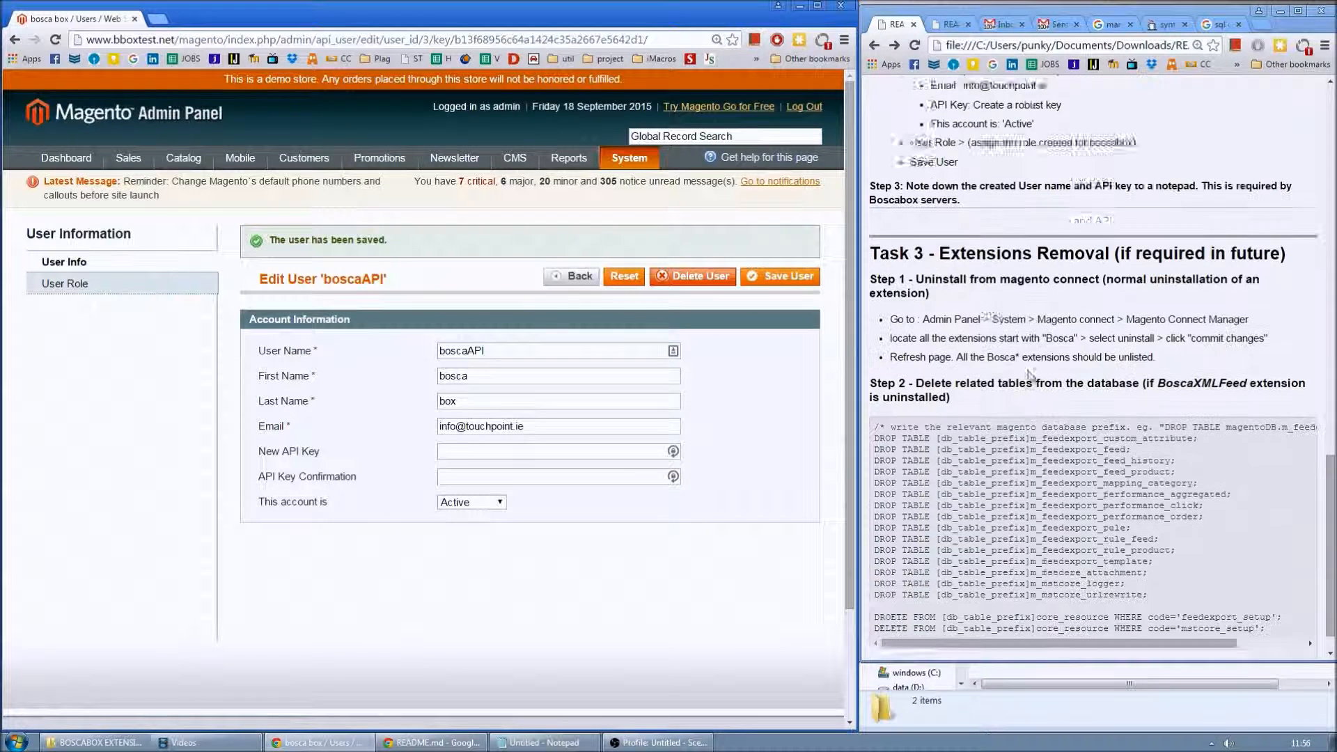
pyautogui.moveTo(939, 218); pyautogui.dragTo(1137, 219)
pyautogui.click(557, 615)
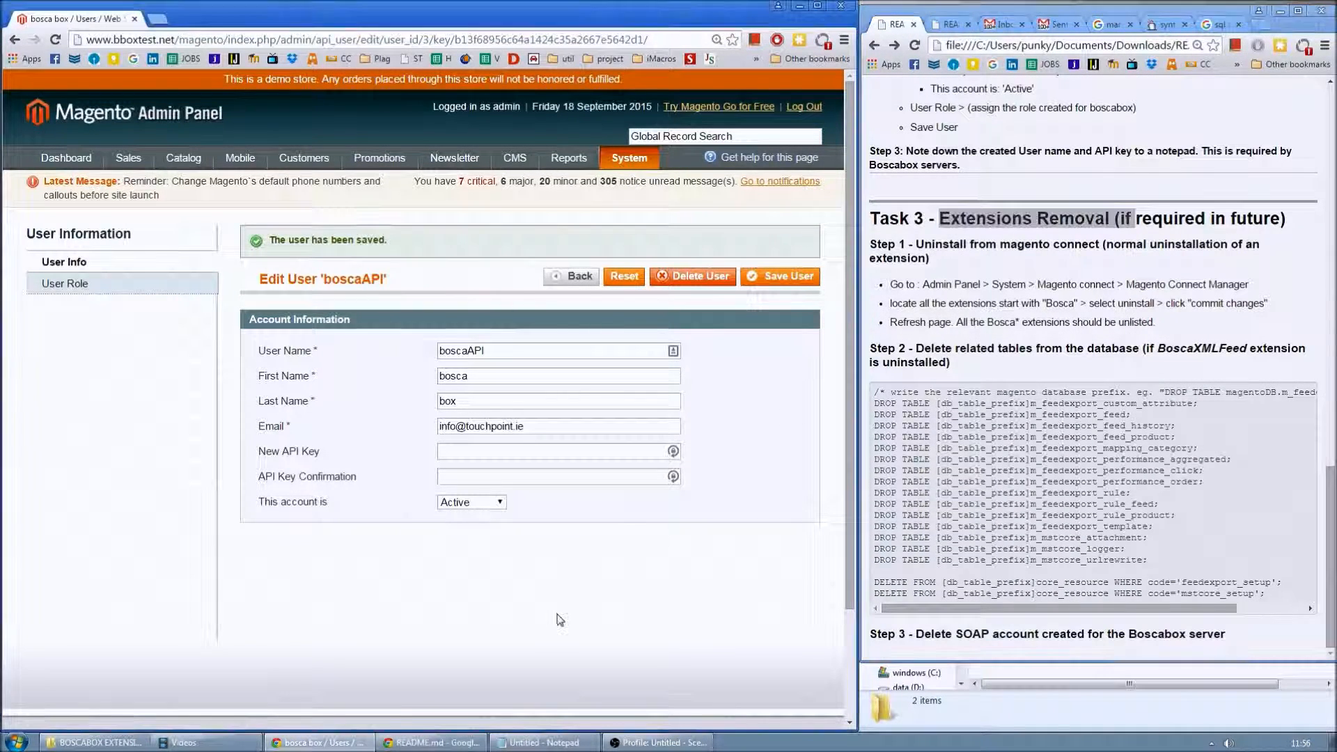
pyautogui.moveTo(628, 157)
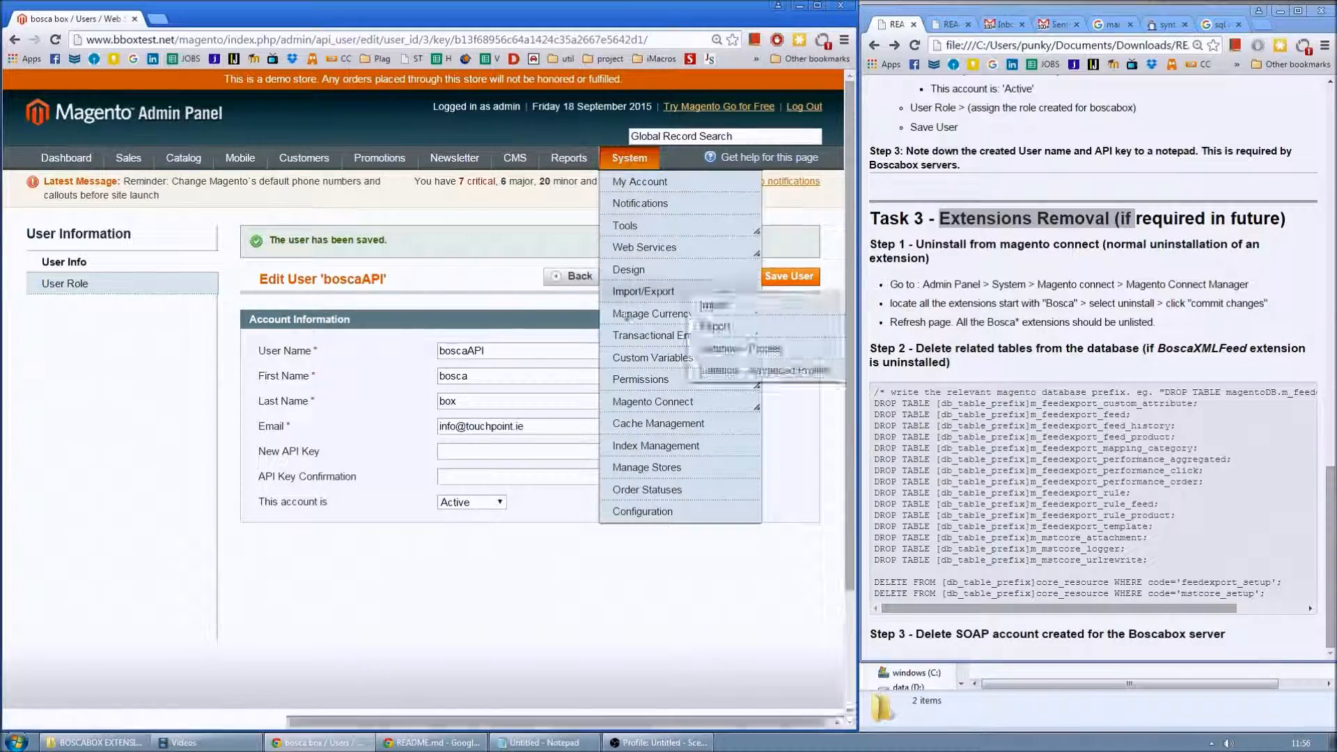
# - In Magento Connect Manager, uninstall BoscaPay and BoscaXMLFeed and refresh the extension list
pyautogui.click(728, 414)
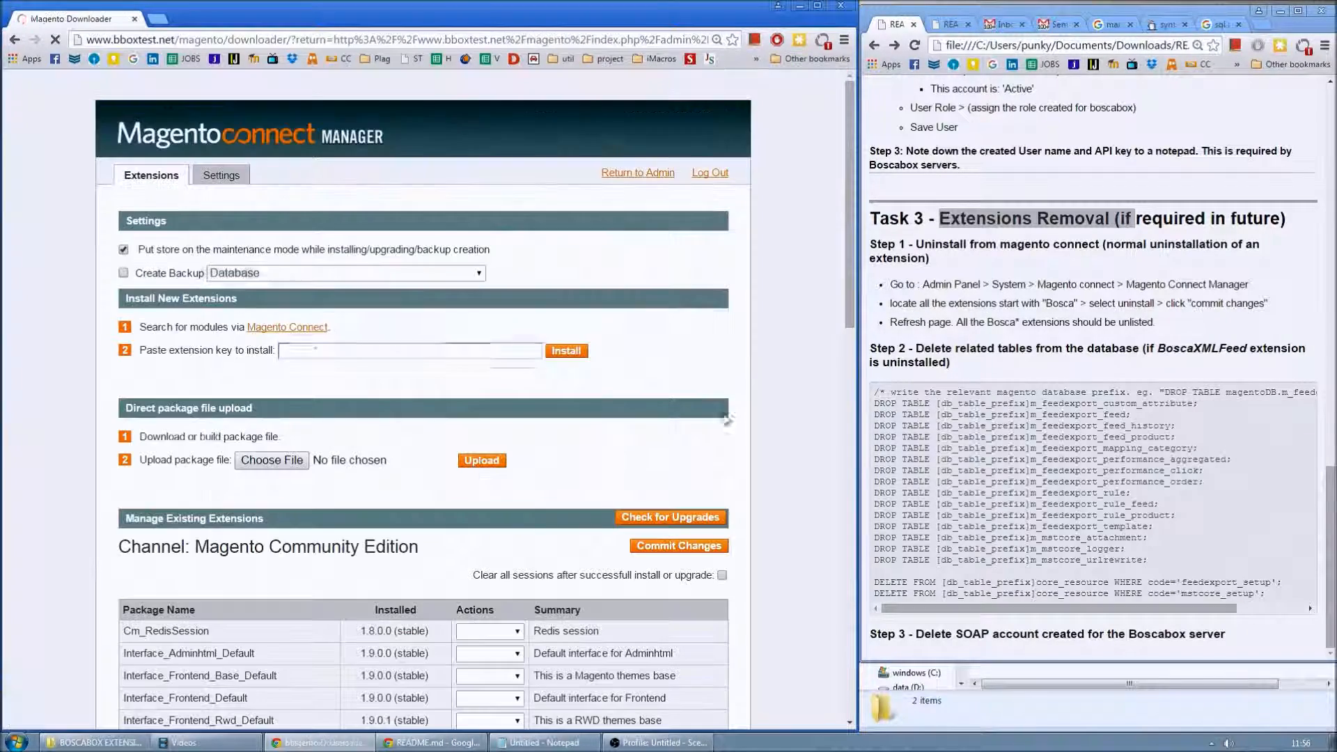
pyautogui.scroll(-3, 384, 517)
pyautogui.scroll(-10, 384, 516)
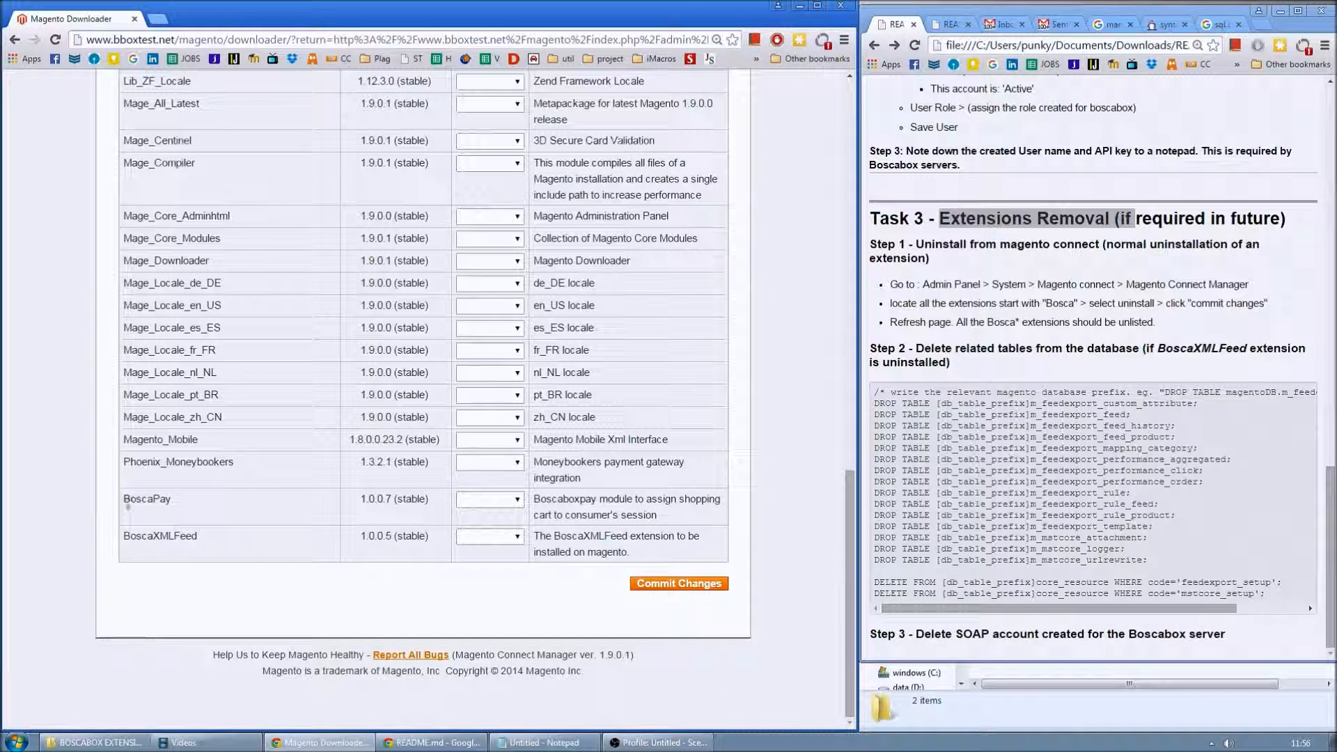
pyautogui.moveTo(124, 499); pyautogui.dragTo(171, 499)
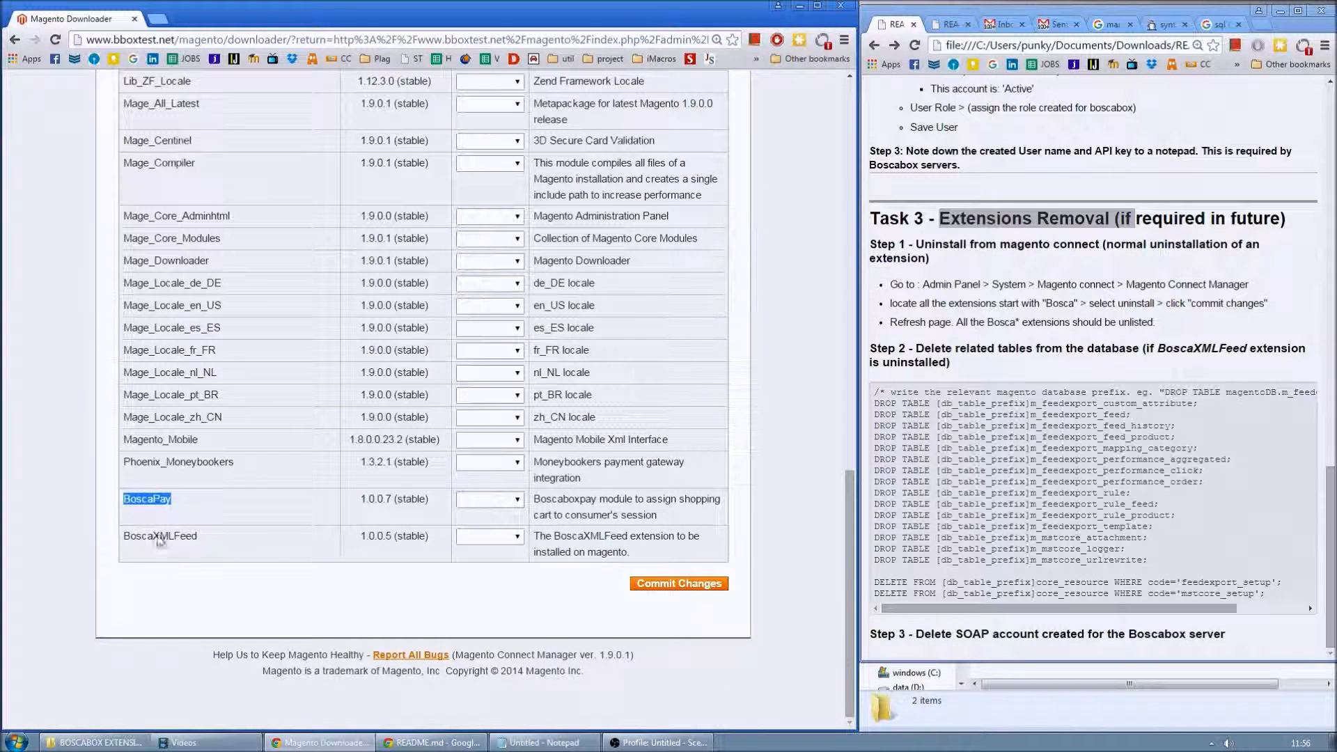
pyautogui.click(513, 501)
pyautogui.click(509, 539)
pyautogui.click(489, 580)
pyautogui.click(691, 584)
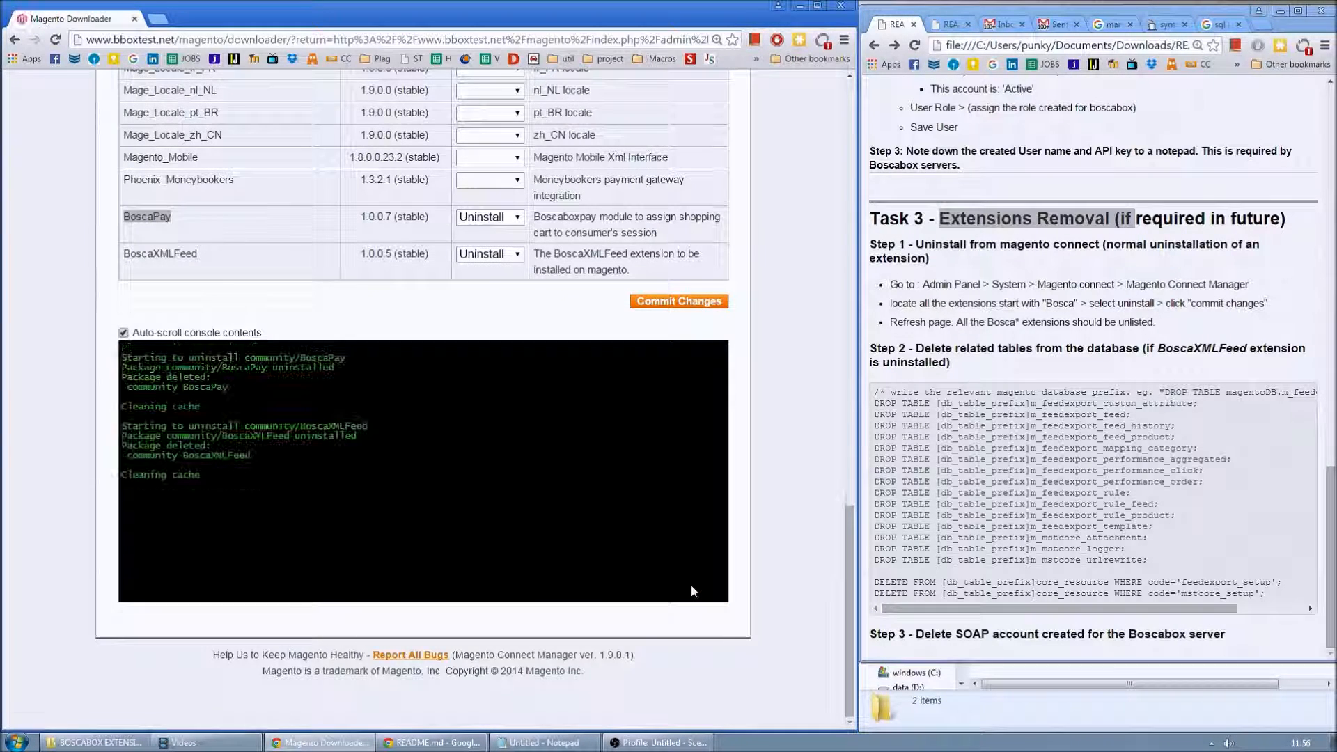
pyautogui.click(144, 599)
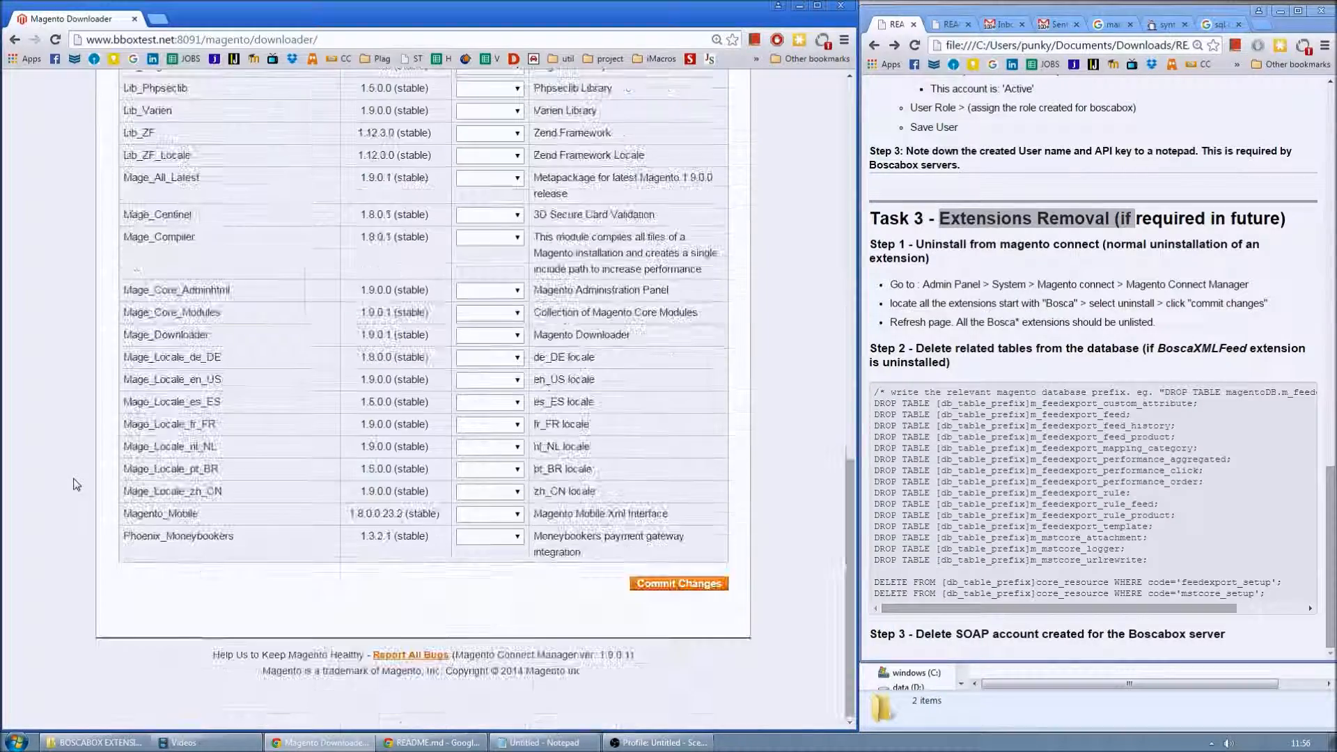
# - Confirm the Bosca extensions are gone and review the guide's SQL cleanup with the [db_table_prefix] placeholder
pyautogui.moveTo(127, 513); pyautogui.dragTo(189, 592)
pyautogui.click(190, 592)
pyautogui.moveTo(850, 602); pyautogui.dragTo(857, 182)
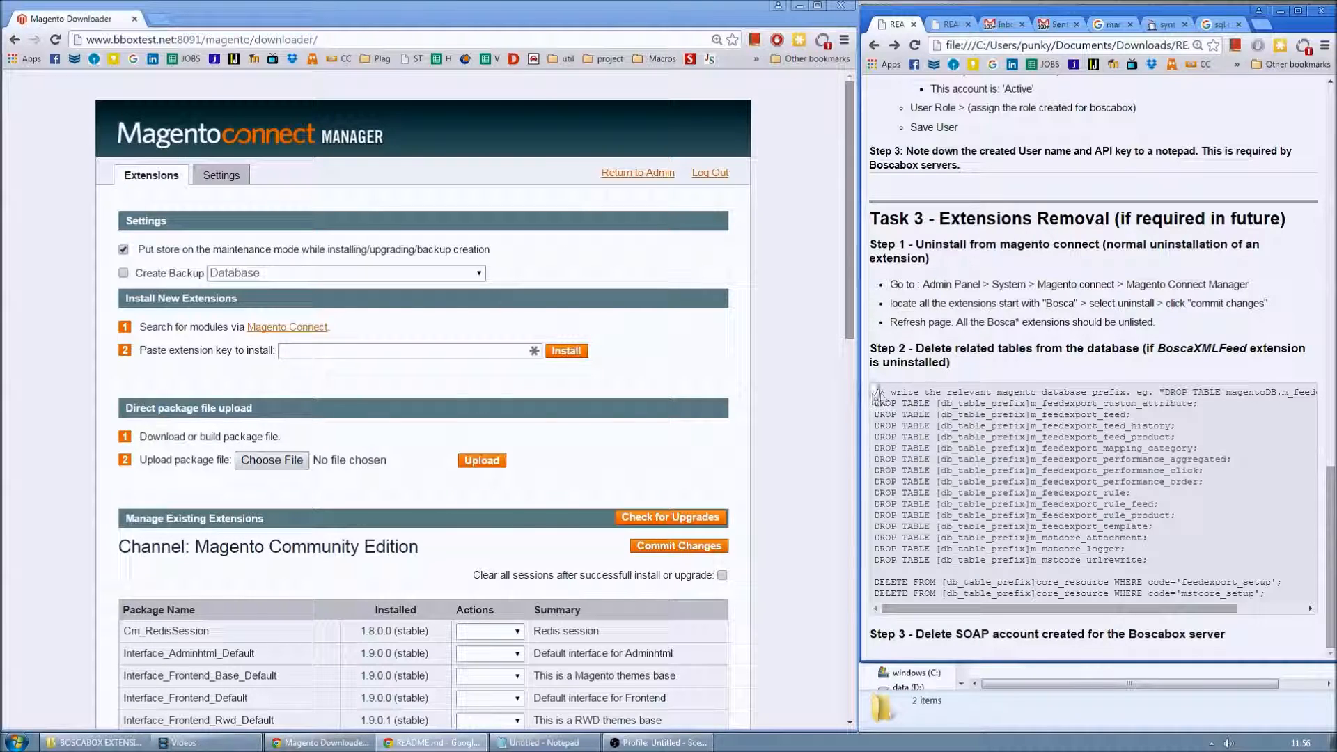
pyautogui.moveTo(879, 403); pyautogui.dragTo(1267, 599)
pyautogui.click(1177, 471)
pyautogui.moveTo(937, 403); pyautogui.dragTo(1031, 404)
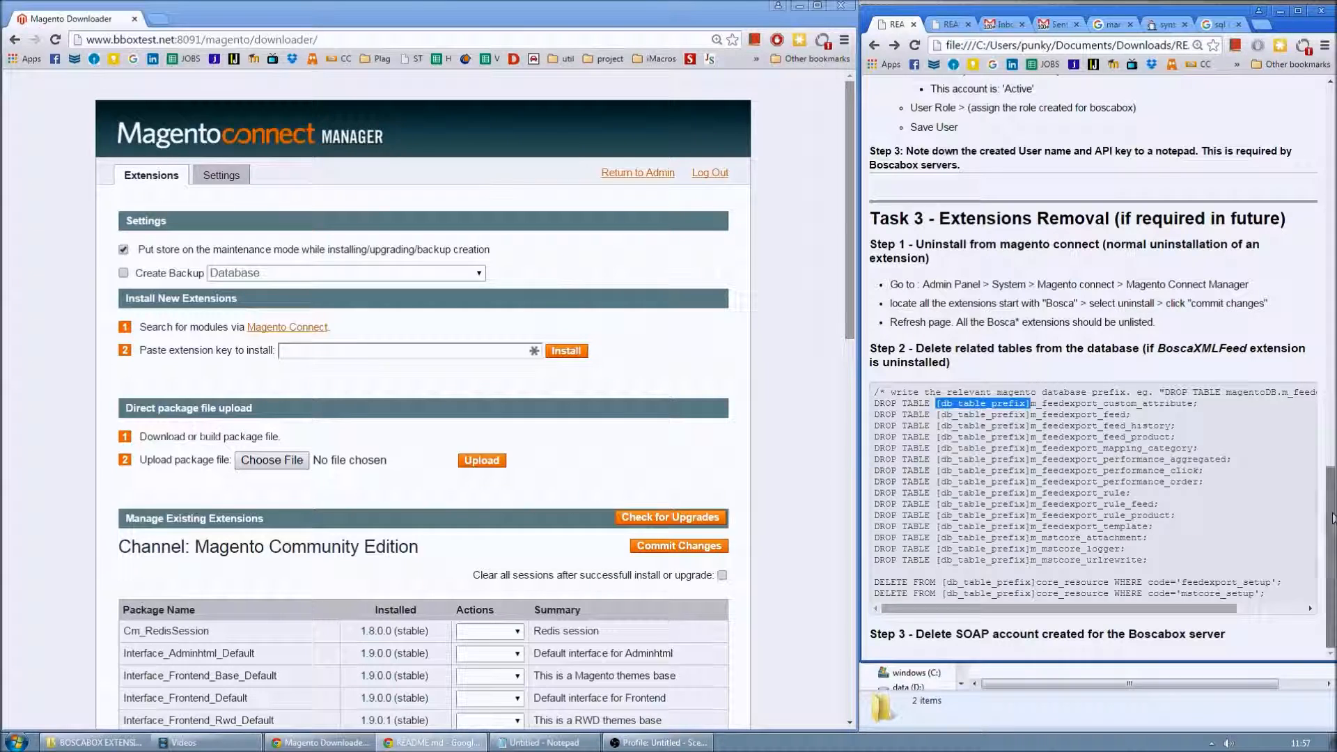
pyautogui.click(961, 637)
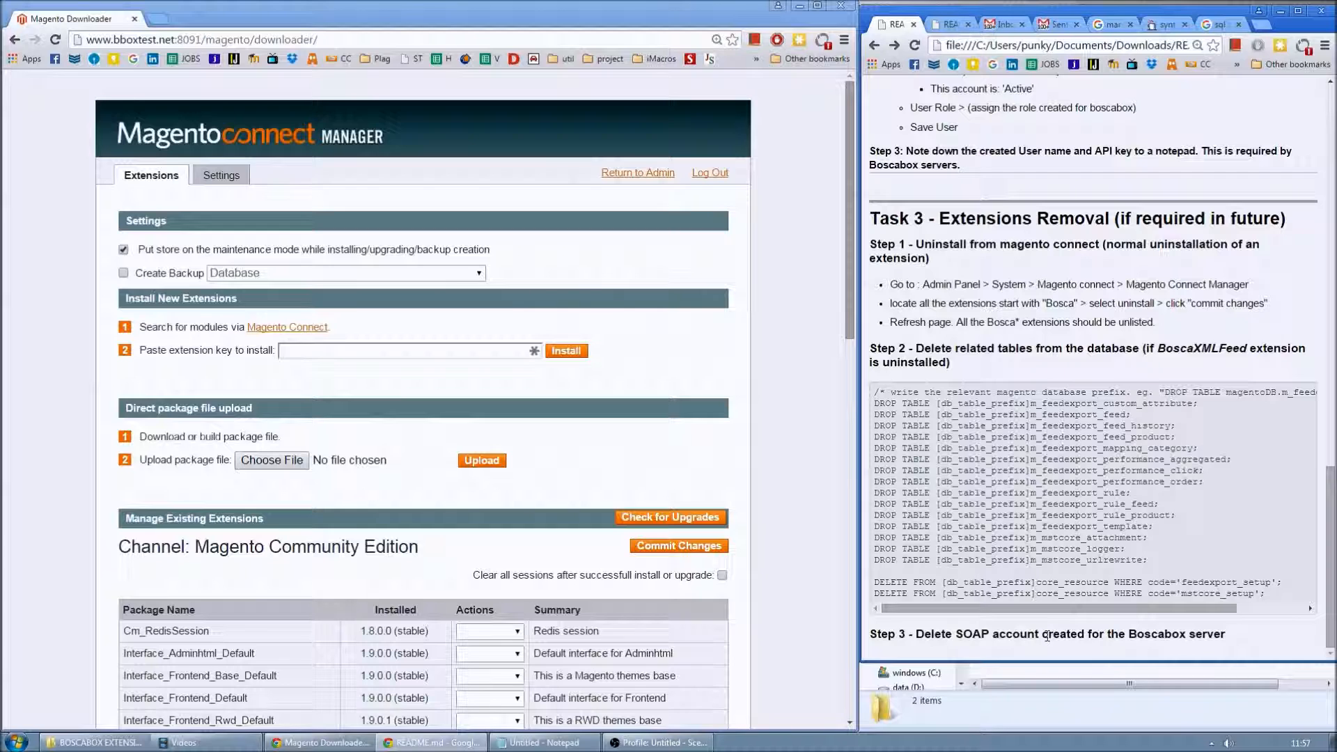
# - Select the BoscaPay-1.0.0.7.tgz package file, then return to the admin panel
pyautogui.click(1018, 711)
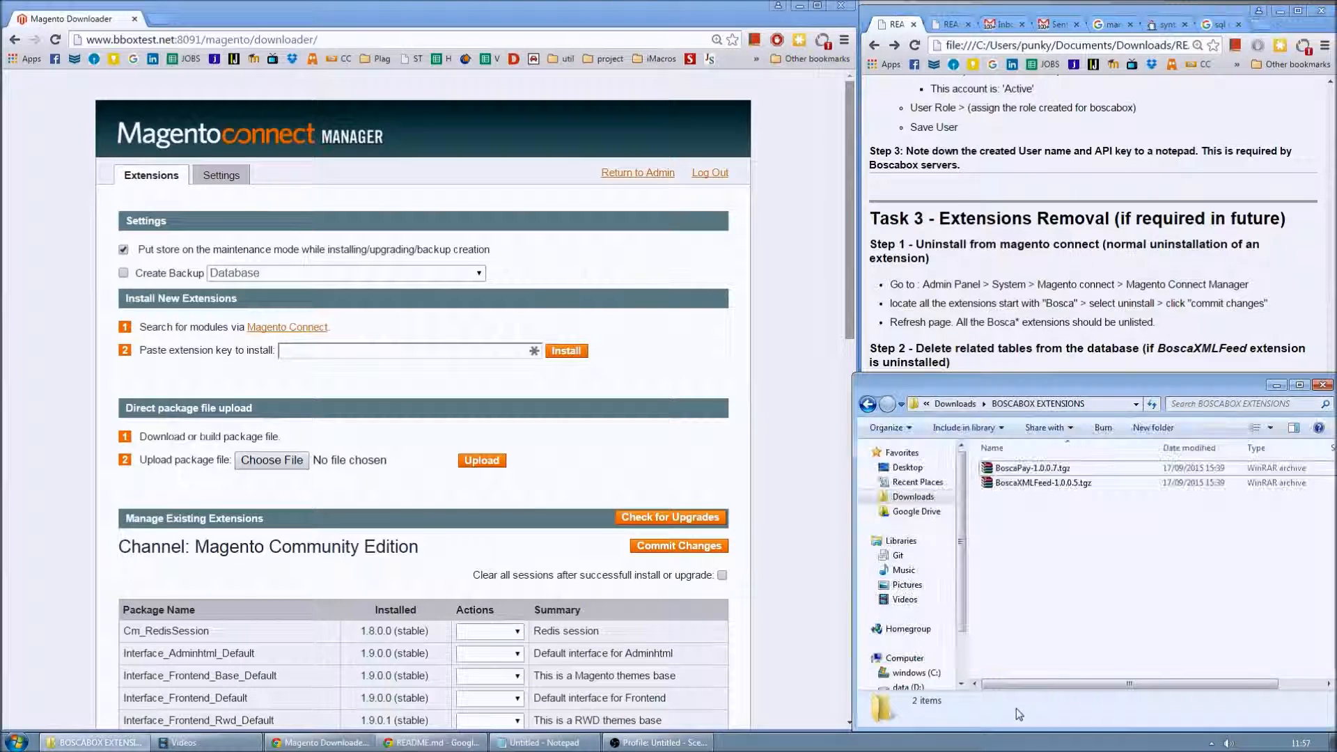
pyautogui.click(1024, 468)
pyautogui.click(785, 454)
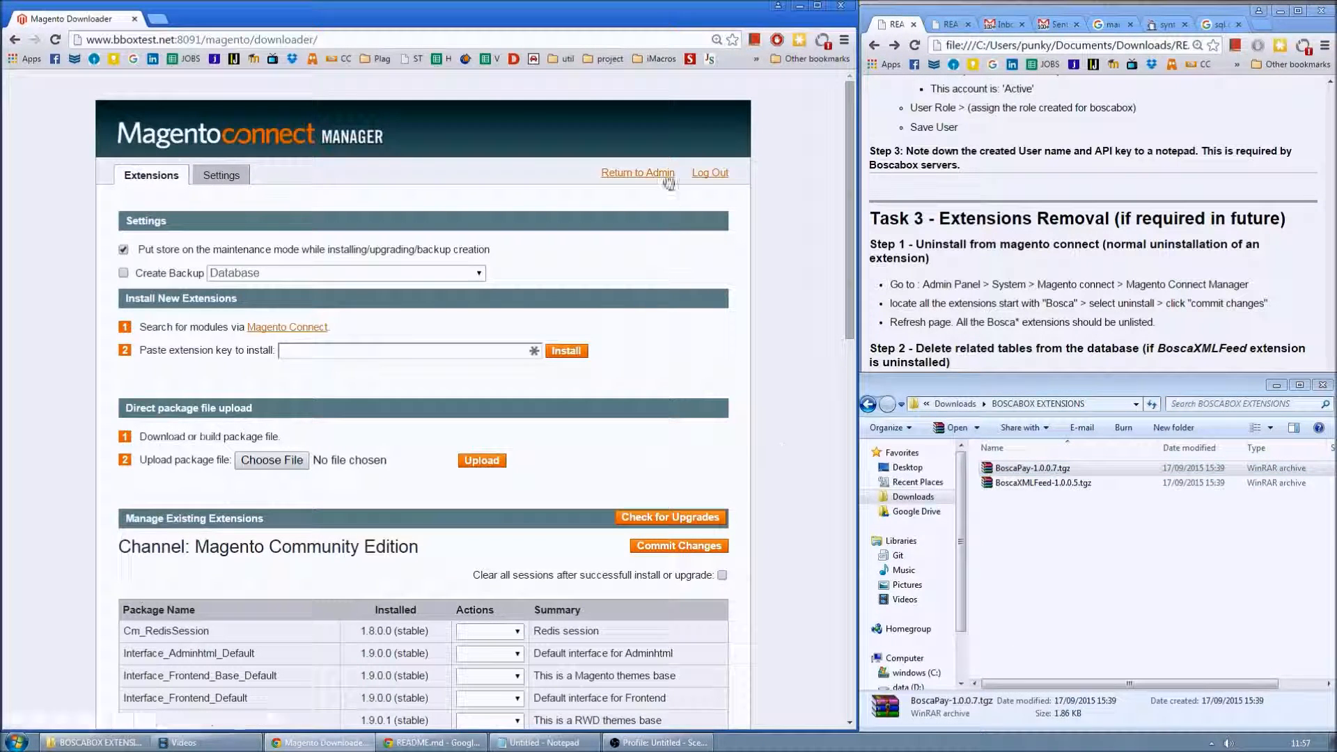
pyautogui.click(636, 179)
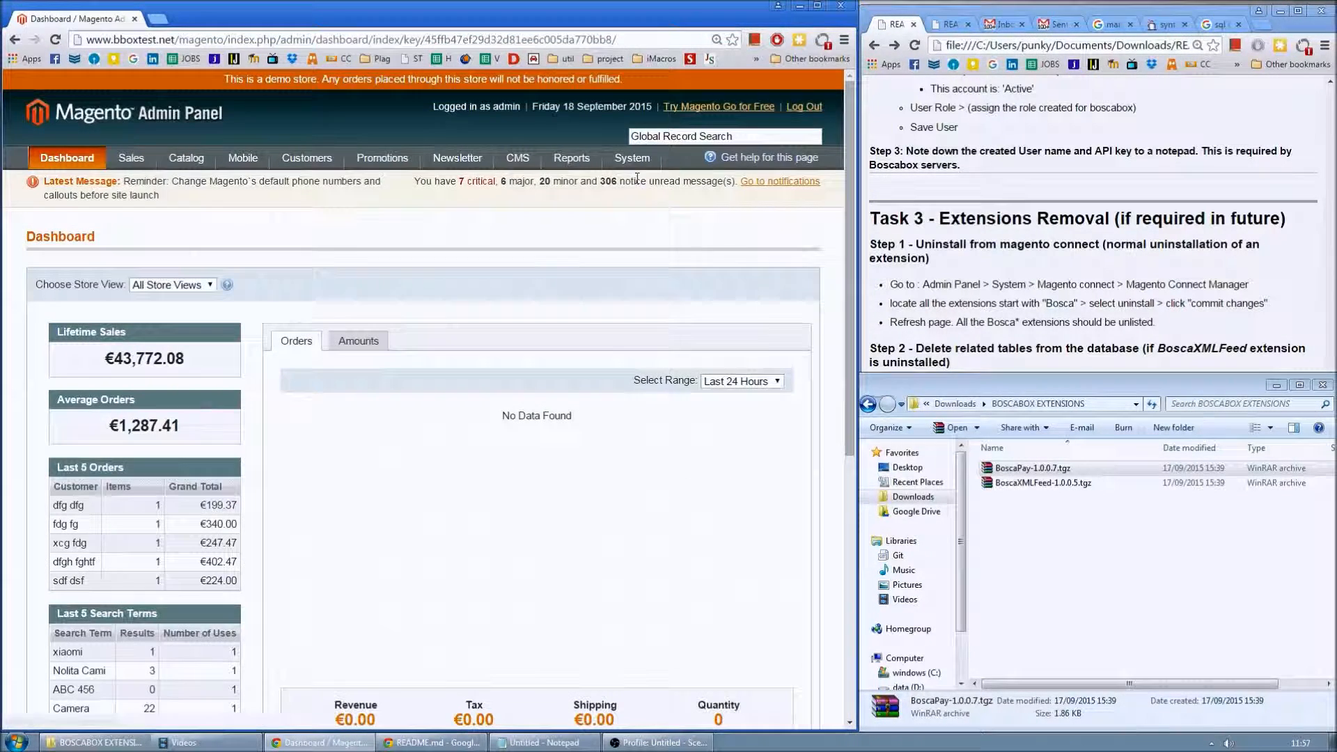
# - Delete the boscaSOAP role from the SOAP/XML-RPC Roles list
pyautogui.moveTo(630, 159)
pyautogui.moveTo(642, 250)
pyautogui.click(751, 283)
pyautogui.click(211, 346)
pyautogui.click(693, 235)
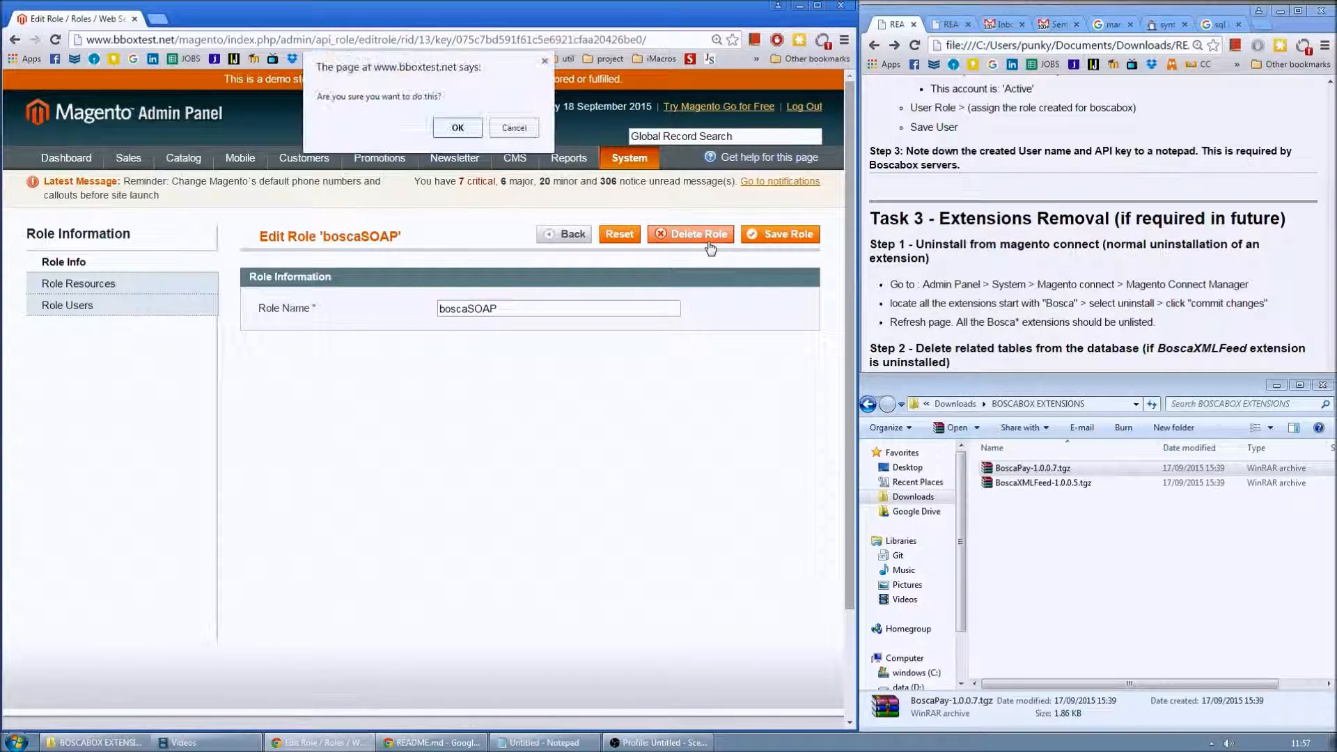
pyautogui.click(461, 129)
# - Delete the SOAP API user from the SOAP/XML-RPC Users list
pyautogui.moveTo(629, 157)
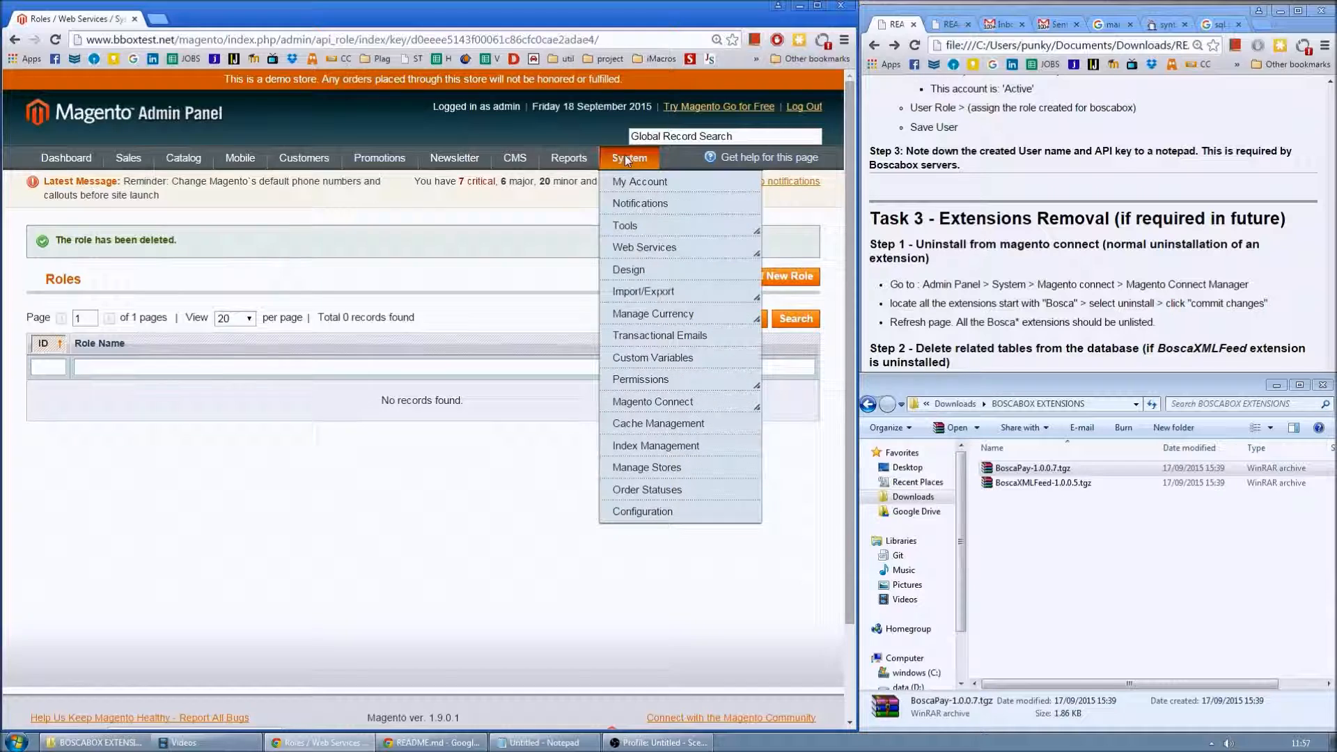
pyautogui.moveTo(640, 243)
pyautogui.click(745, 262)
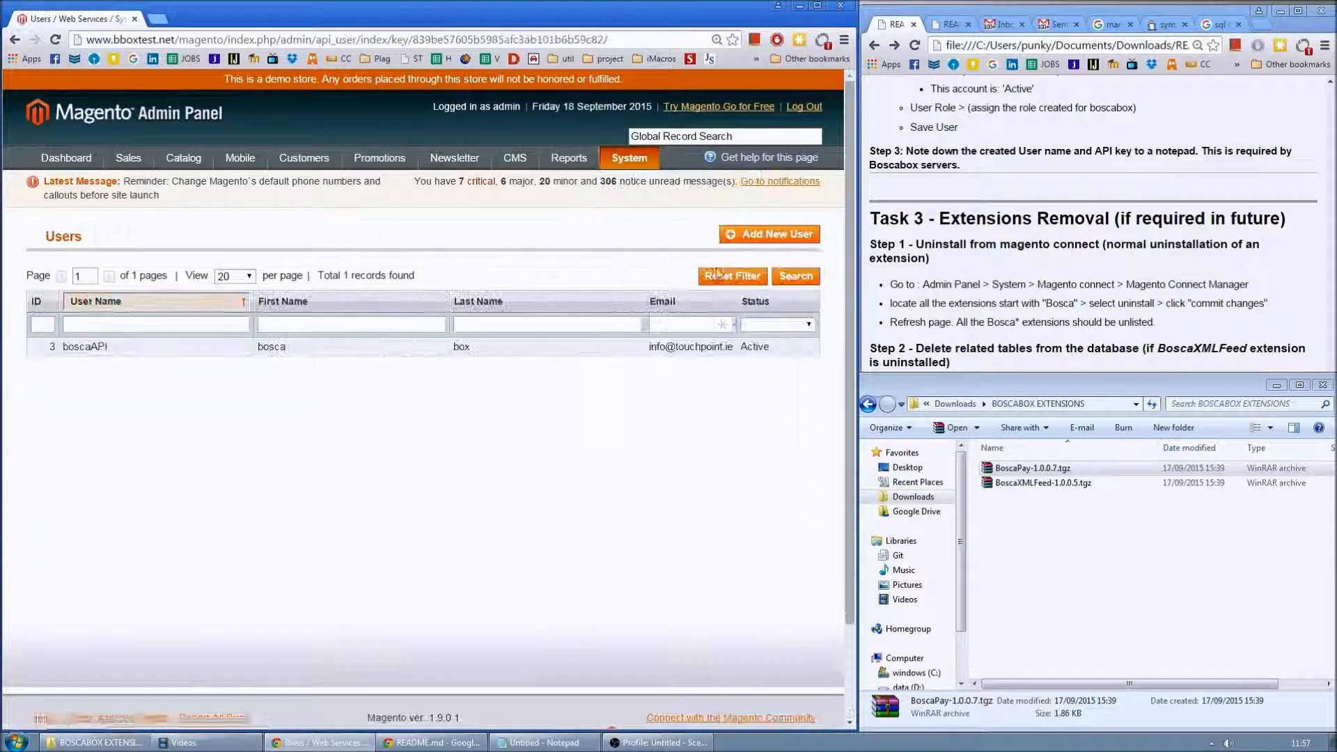
pyautogui.click(371, 353)
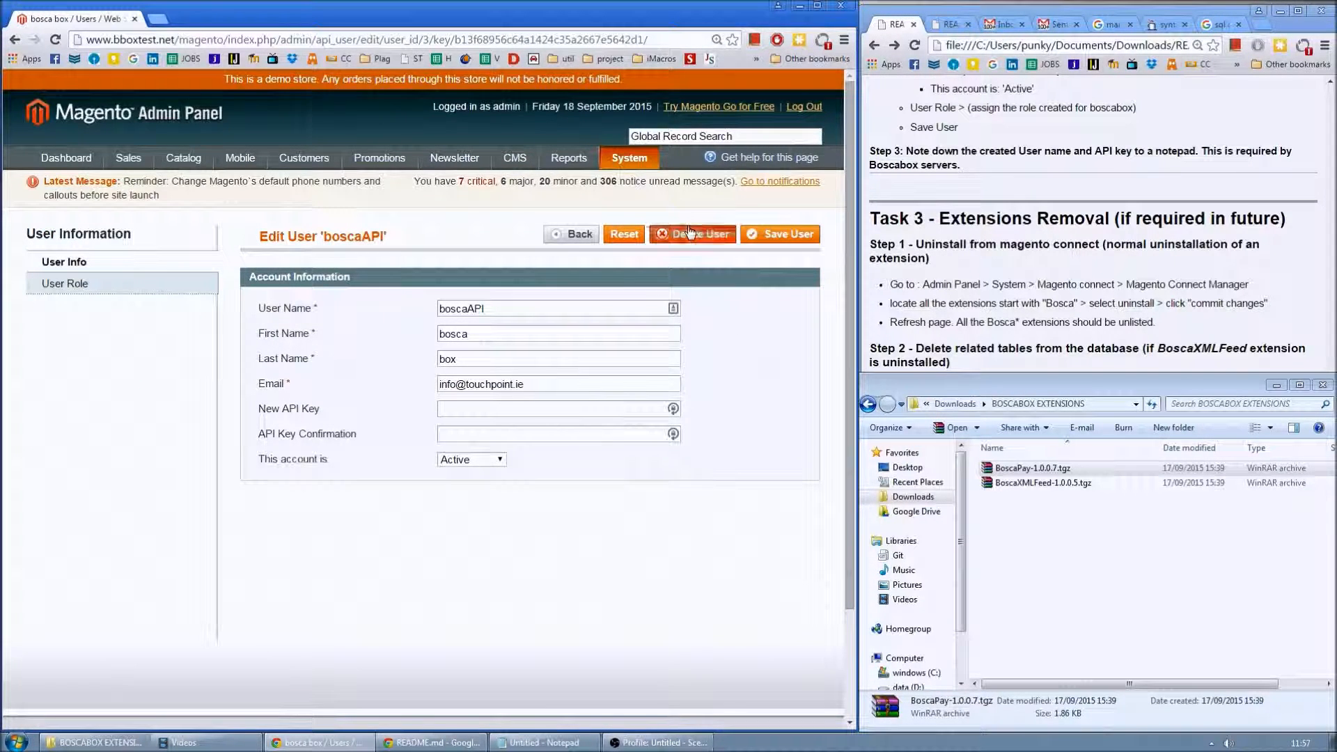
pyautogui.click(693, 234)
pyautogui.click(458, 128)
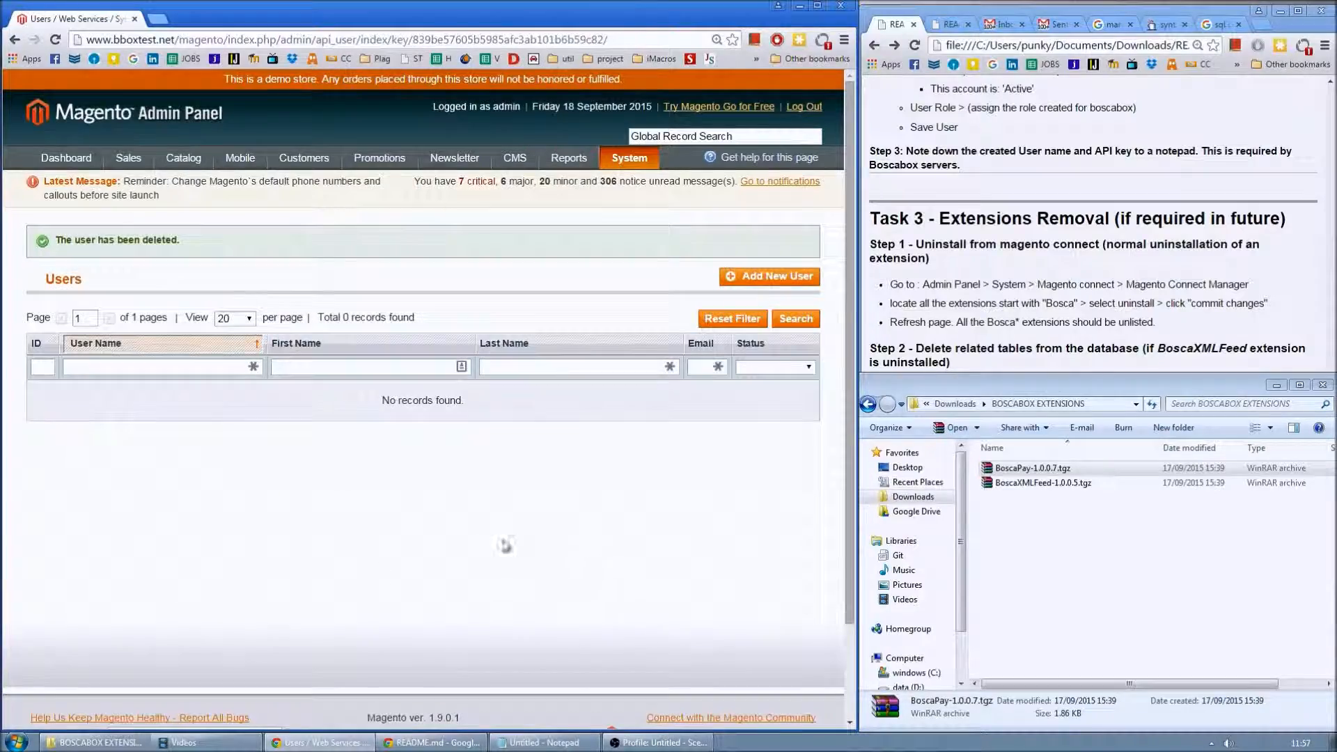